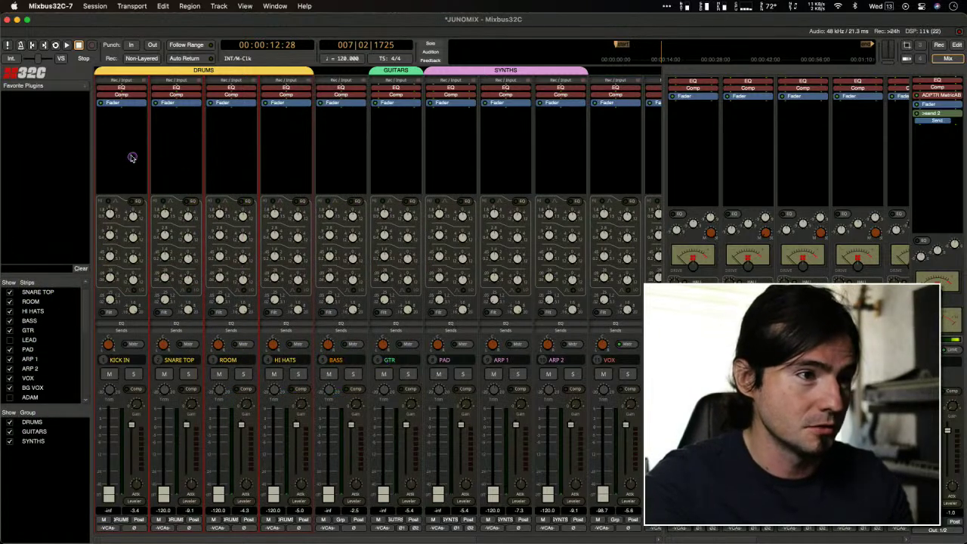
mouse_move(98, 128)
mouse_down()
mouse_move(130, 200)
mouse_move(135, 162)
mouse_up()
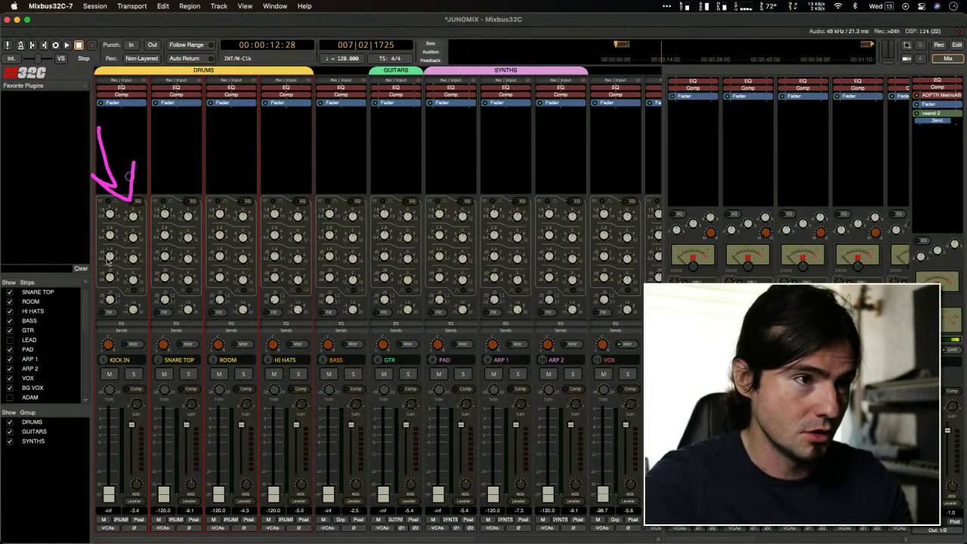
mouse_move(63, 309)
mouse_down()
mouse_move(81, 318)
mouse_move(106, 360)
mouse_move(109, 352)
mouse_up()
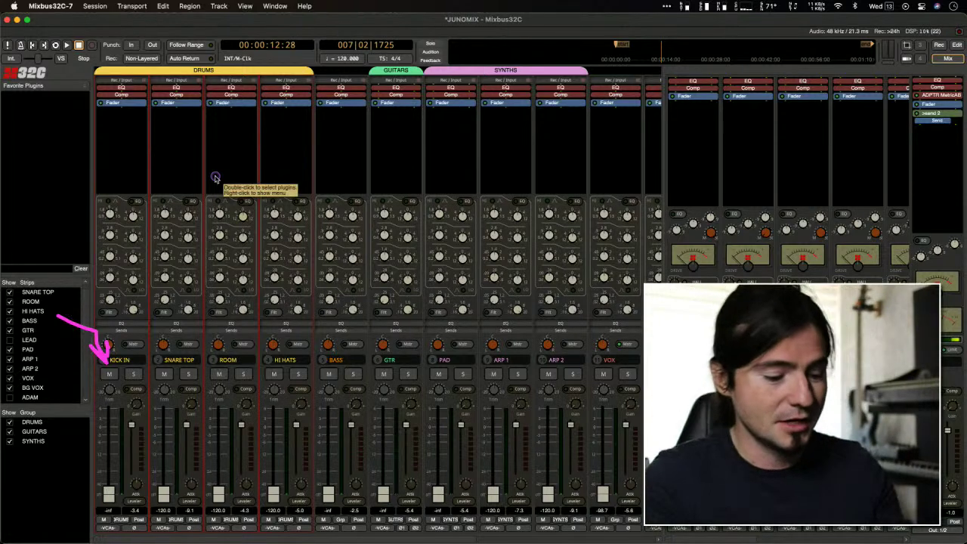
mouse_move(215, 230)
mouse_down()
mouse_move(196, 295)
mouse_move(663, 166)
mouse_move(731, 175)
mouse_move(774, 143)
mouse_up()
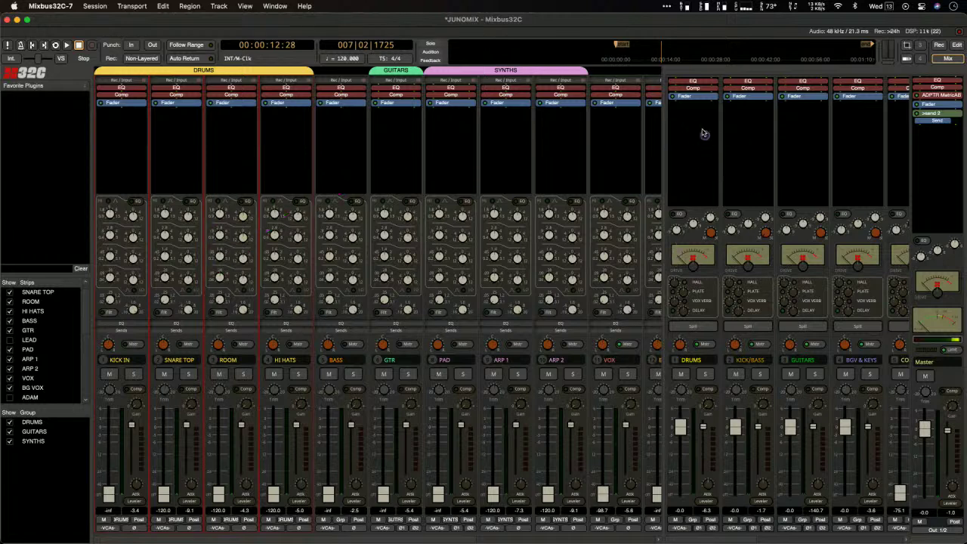
drag(702, 110, 702, 184)
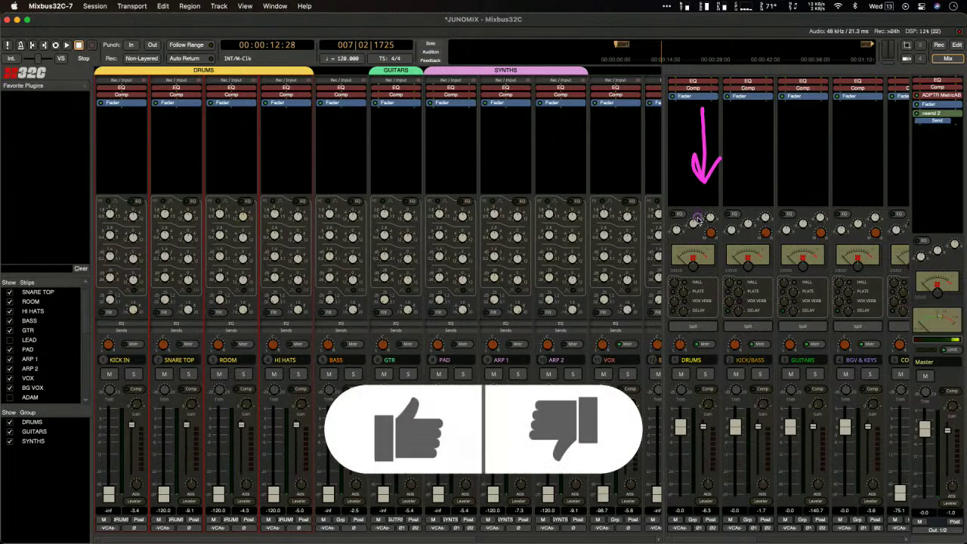
mouse_move(693, 98)
mouse_down()
mouse_move(704, 188)
mouse_move(713, 174)
mouse_up()
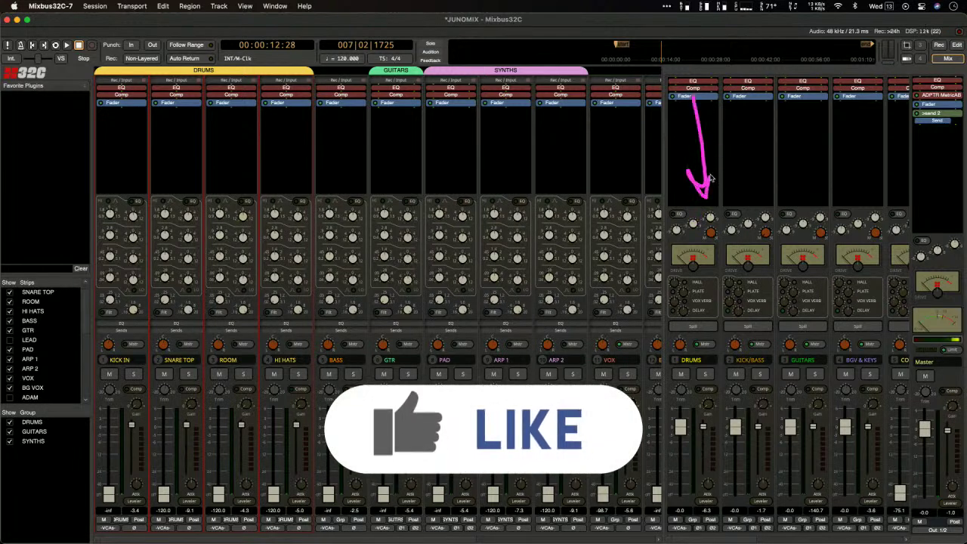
mouse_move(748, 100)
mouse_down()
mouse_move(750, 201)
mouse_move(783, 158)
mouse_up()
mouse_move(801, 89)
mouse_down()
mouse_move(805, 205)
mouse_move(830, 165)
mouse_up()
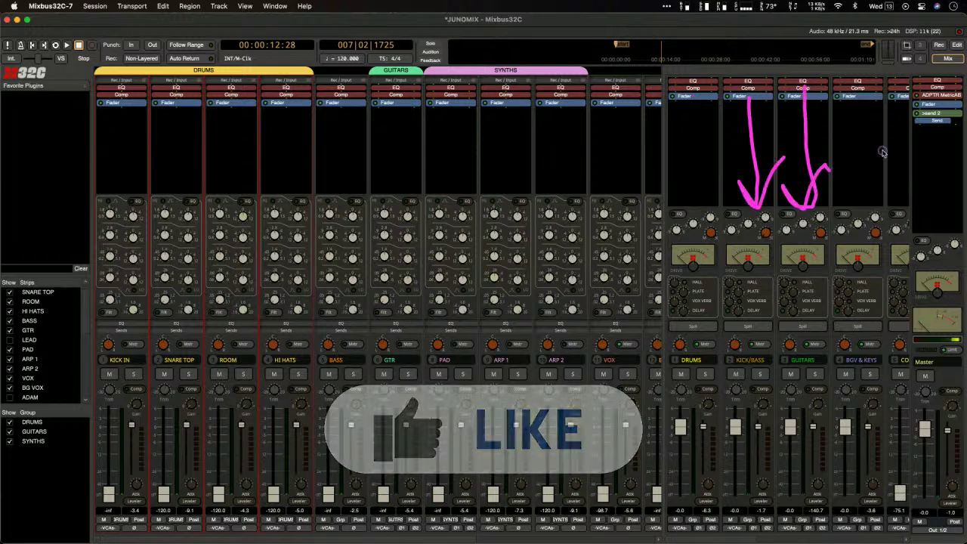
mouse_move(861, 92)
mouse_down()
mouse_move(870, 170)
mouse_move(845, 170)
mouse_move(899, 159)
mouse_up()
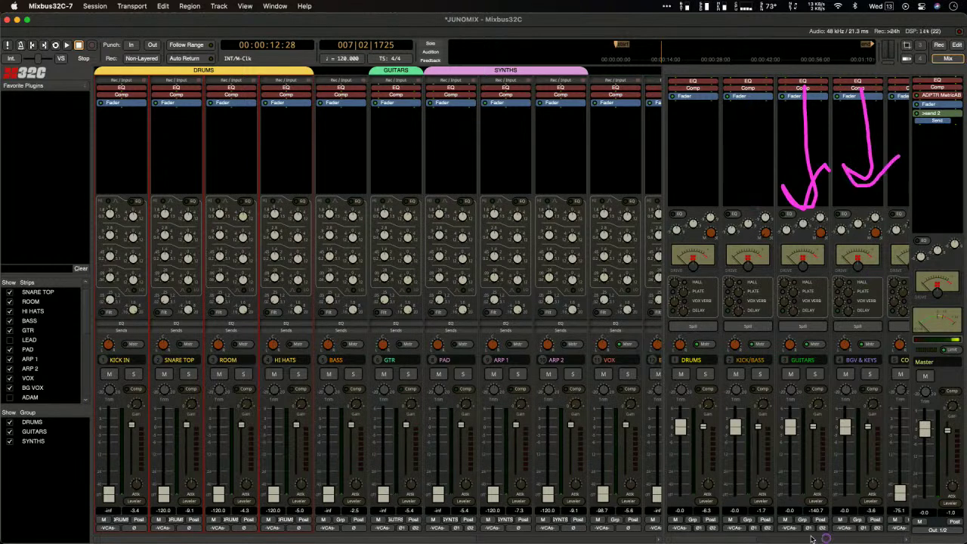
Step: Look through the remaining mix buses from BGV & KEYS to HALL, including the COMP NASTY, DRUM, SNARE and VOX buses
scroll(758, 276, right, 3)
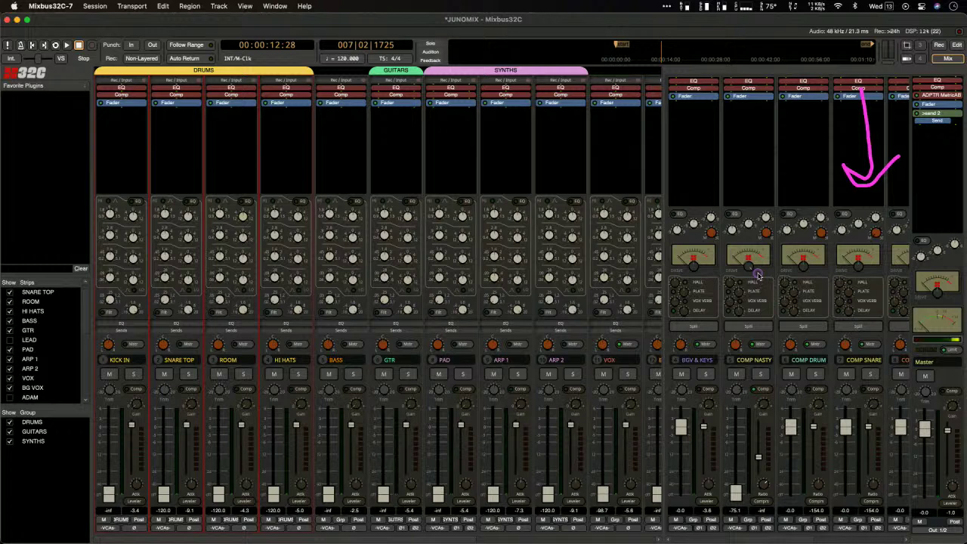
scroll(757, 277, right, 2)
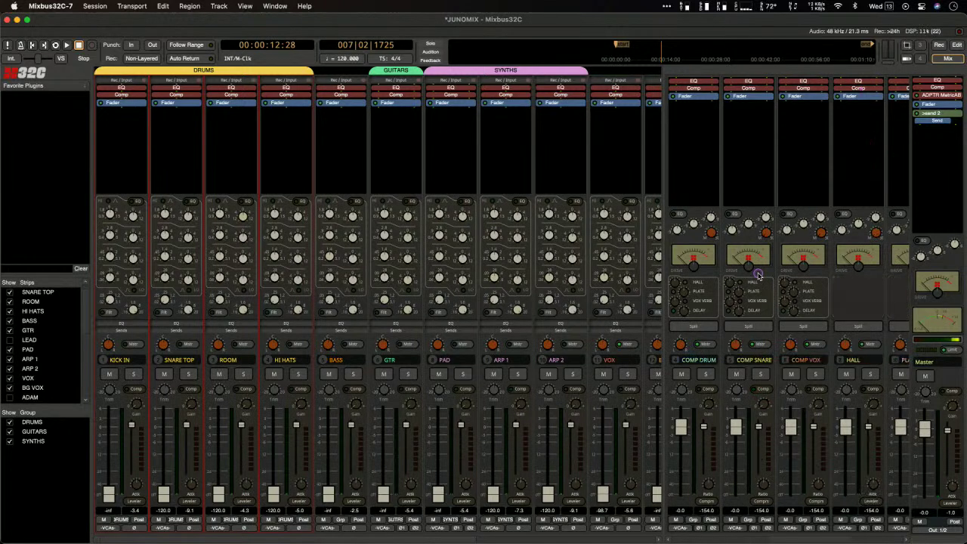
scroll(757, 276, left, 2)
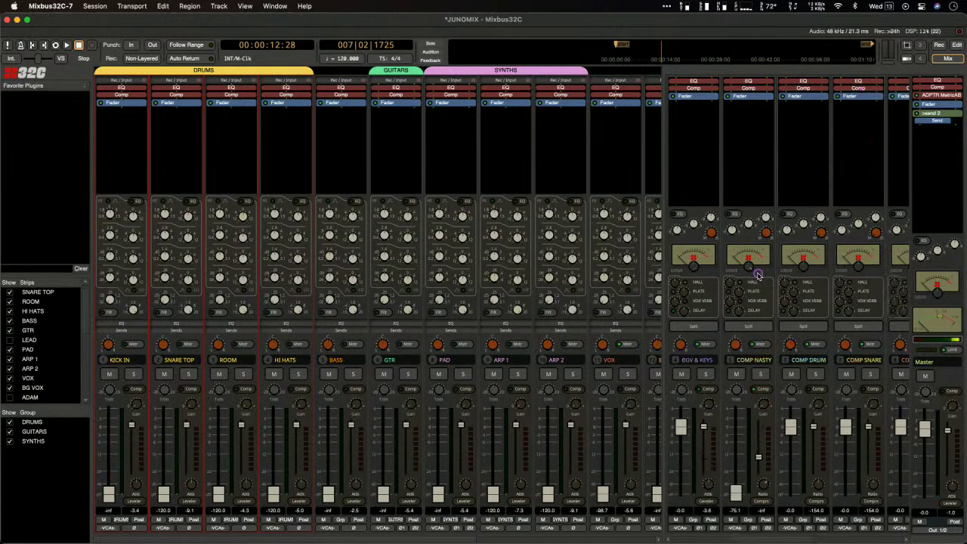
scroll(757, 276, right, 2)
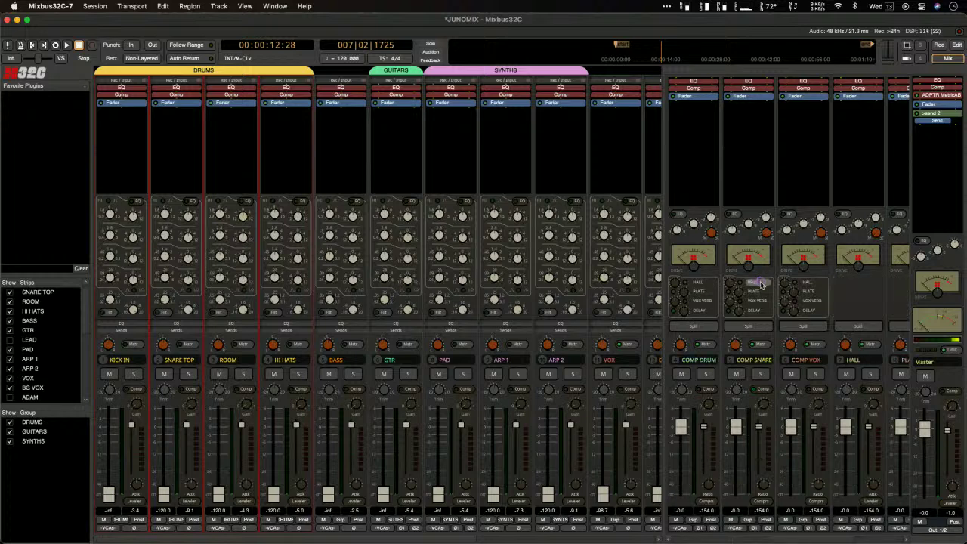
scroll(762, 281, left, 2)
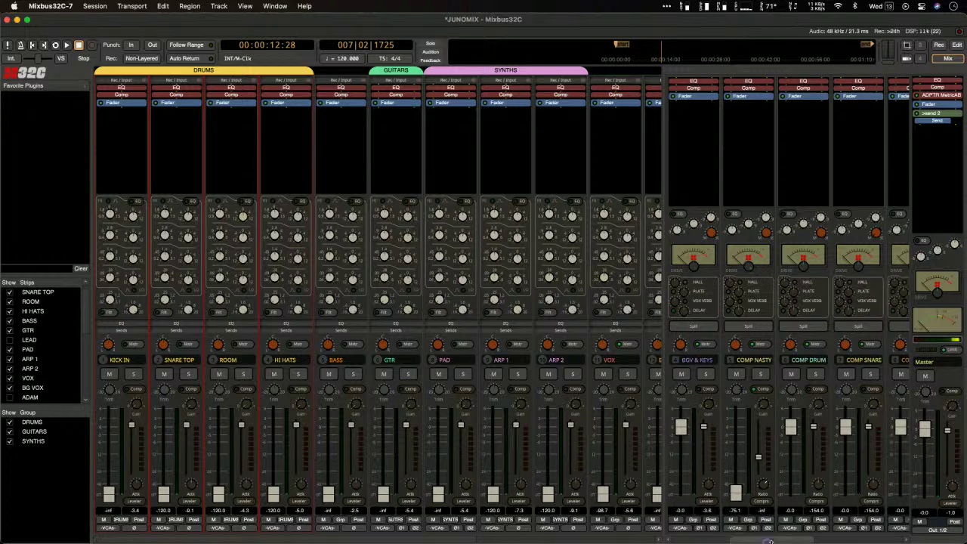
drag(785, 539, 806, 541)
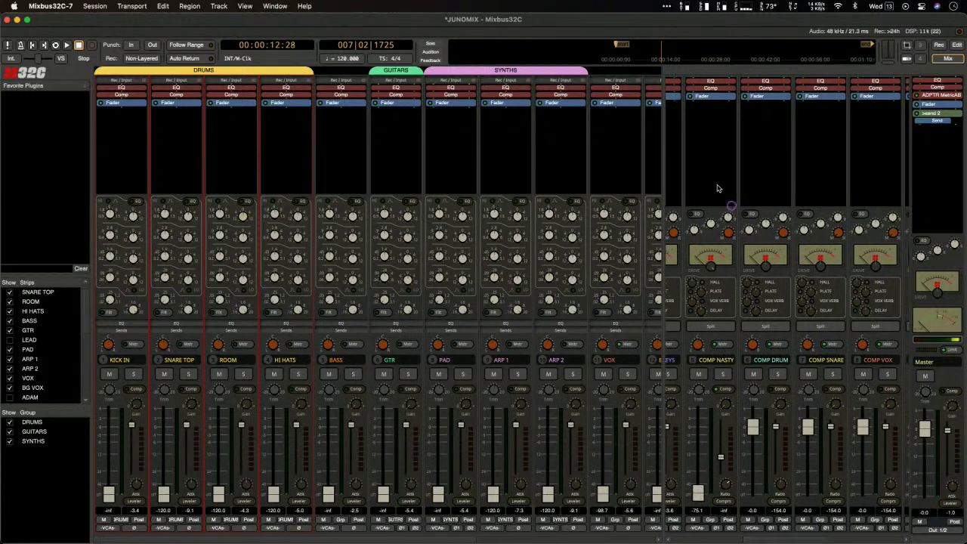
mouse_move(692, 136)
mouse_down()
mouse_move(702, 182)
mouse_move(714, 179)
mouse_up()
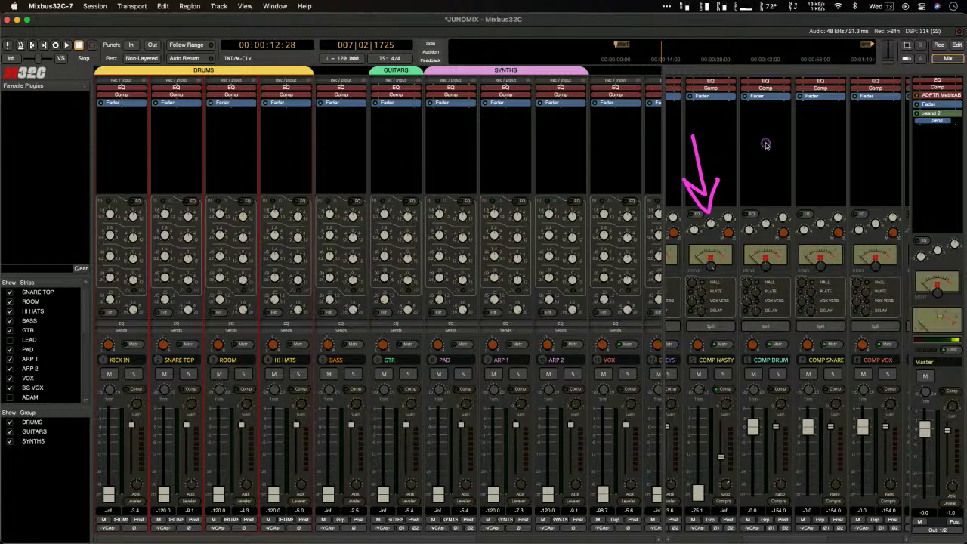
mouse_move(762, 128)
mouse_down()
mouse_move(768, 227)
mouse_move(781, 186)
mouse_up()
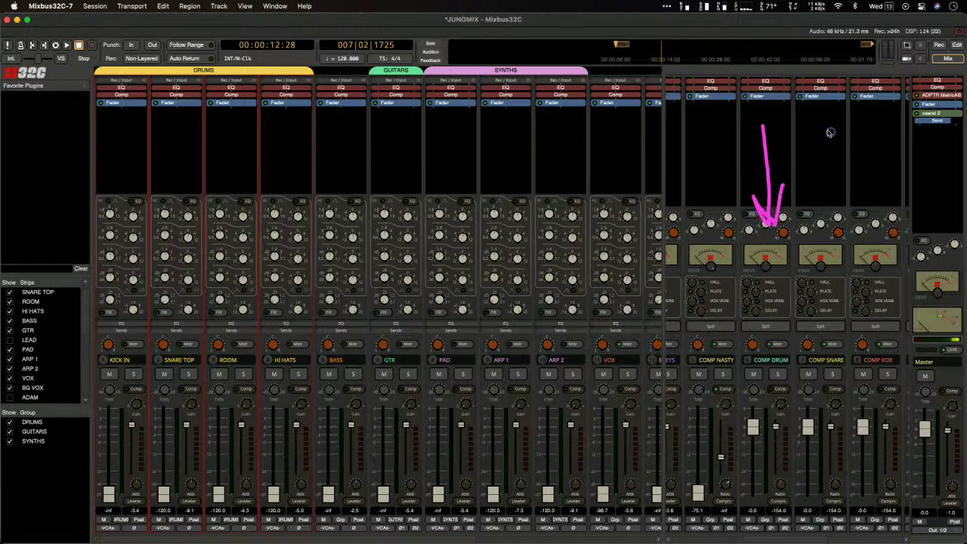
mouse_move(820, 125)
mouse_down()
mouse_move(821, 222)
mouse_move(833, 196)
mouse_up()
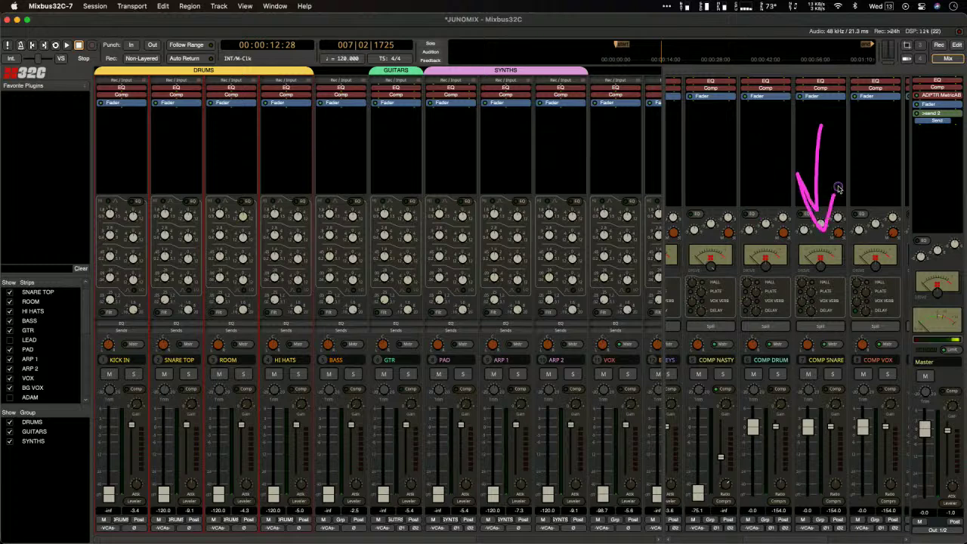
mouse_move(870, 107)
mouse_down()
mouse_move(874, 198)
mouse_move(894, 165)
mouse_up()
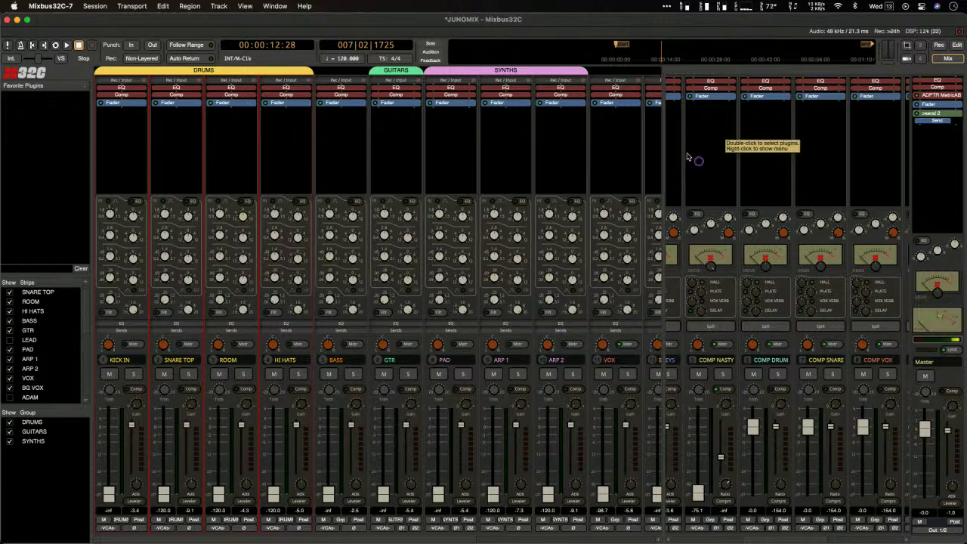
mouse_move(676, 130)
mouse_down()
mouse_move(709, 183)
mouse_move(700, 193)
mouse_move(722, 179)
mouse_up()
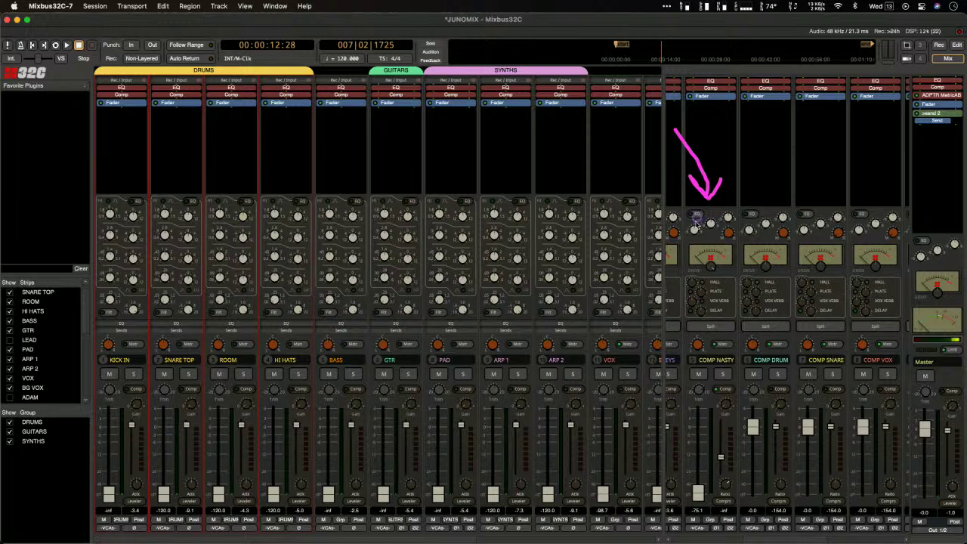
drag(648, 232, 683, 264)
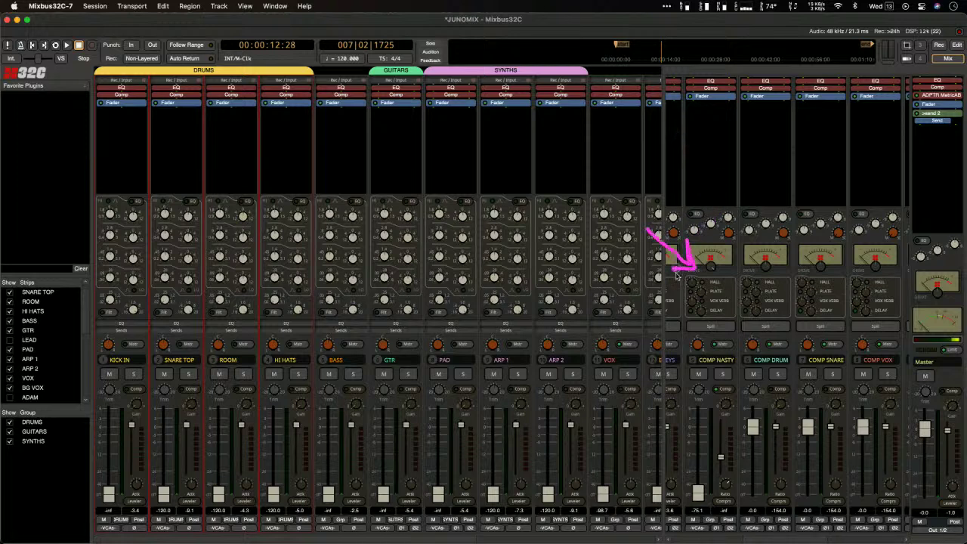
mouse_move(666, 507)
mouse_down()
mouse_move(657, 472)
mouse_move(710, 398)
mouse_move(701, 390)
mouse_up()
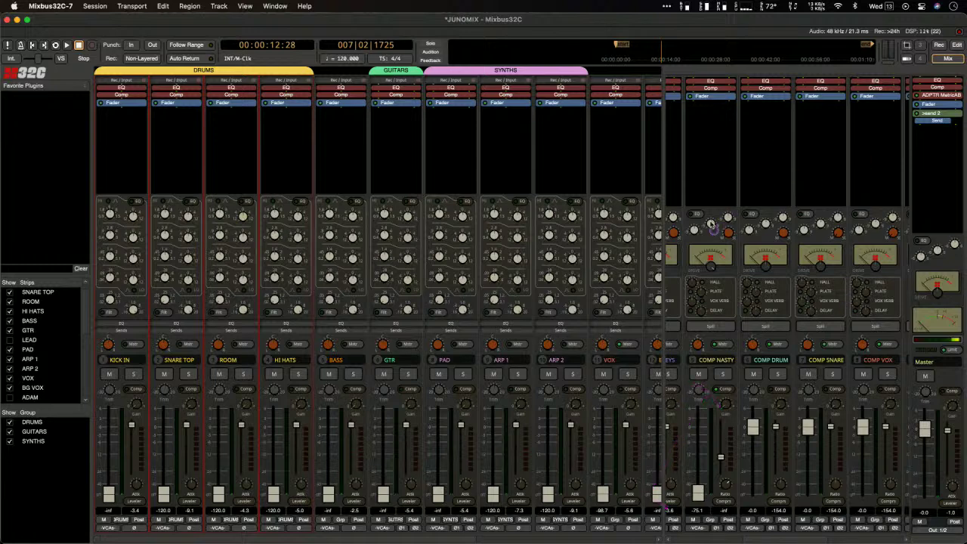
mouse_move(682, 265)
mouse_down()
mouse_move(729, 161)
mouse_move(801, 166)
mouse_move(929, 245)
mouse_move(889, 156)
mouse_move(943, 230)
mouse_move(902, 205)
mouse_move(951, 221)
mouse_up()
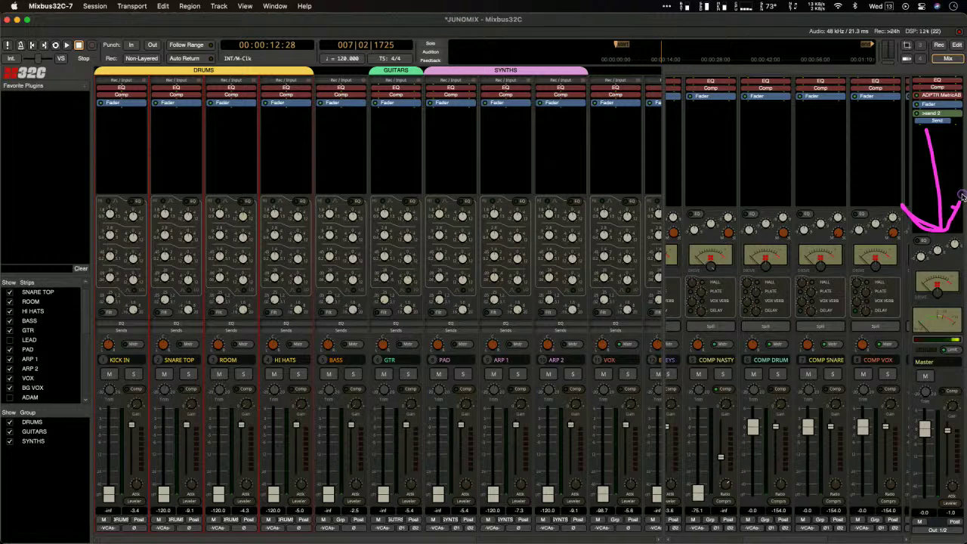
drag(829, 302, 912, 293)
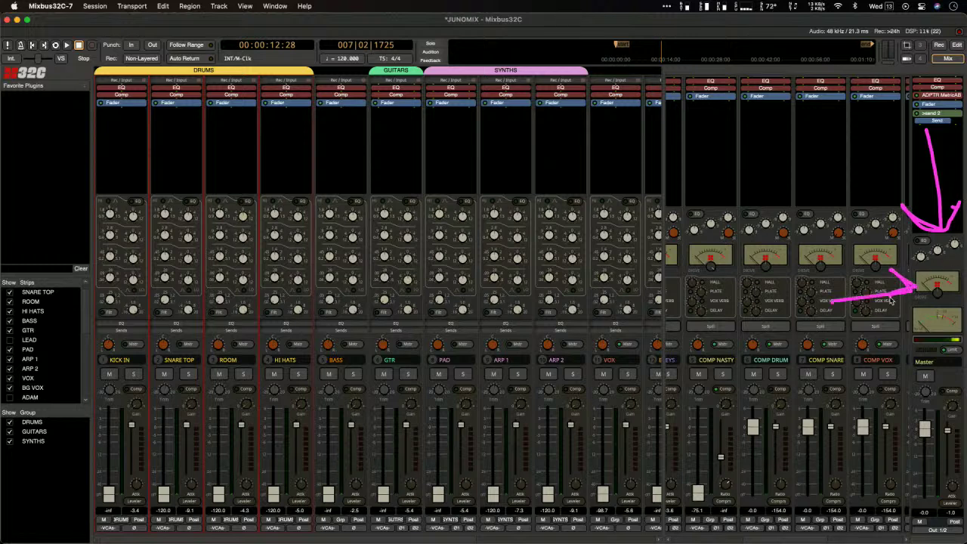
mouse_move(804, 416)
mouse_down()
mouse_move(910, 383)
mouse_move(917, 361)
mouse_move(935, 391)
mouse_up()
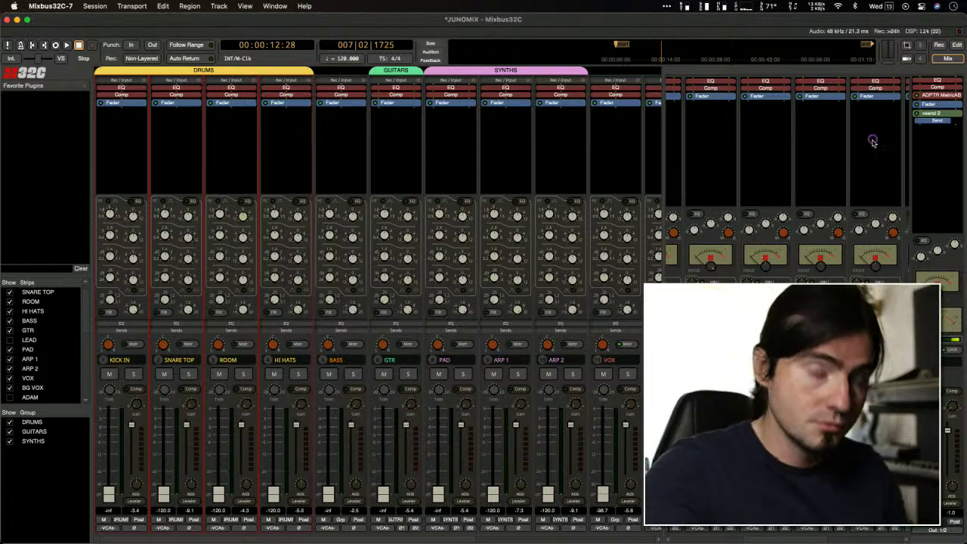
Step: Review all session tracks from KICK IN to Master in the editor view and return to the mixer view
click(956, 45)
scroll(565, 312, down, 8)
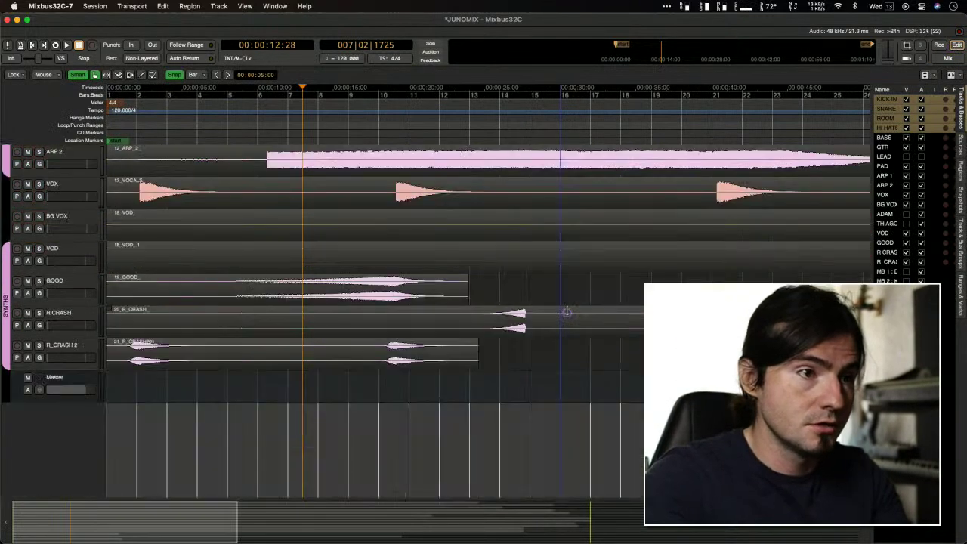
scroll(566, 310, up, 6)
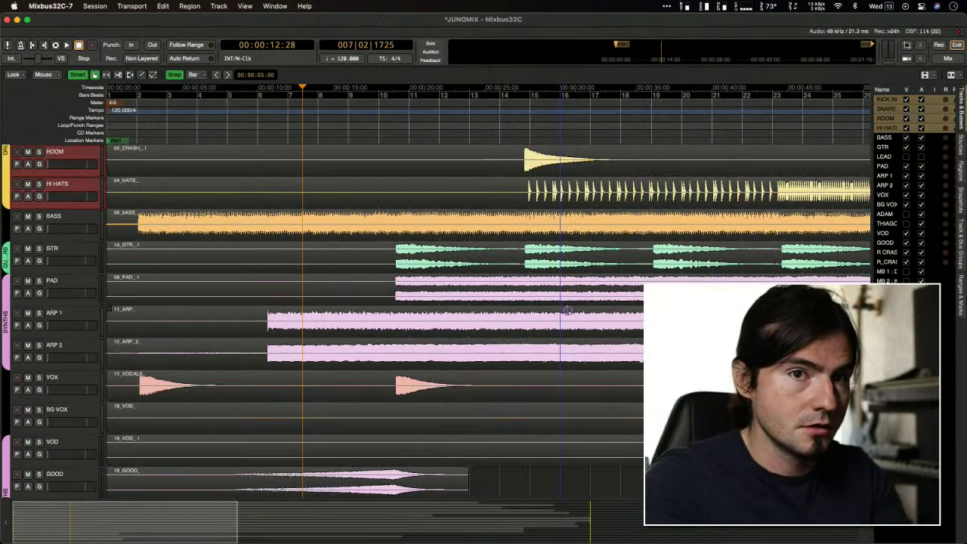
scroll(560, 309, up, 2)
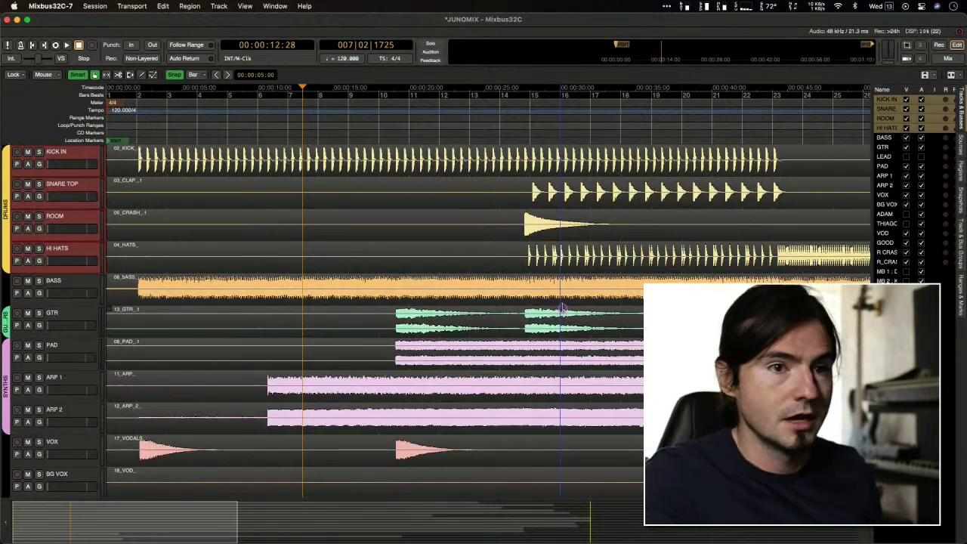
scroll(561, 309, down, 6)
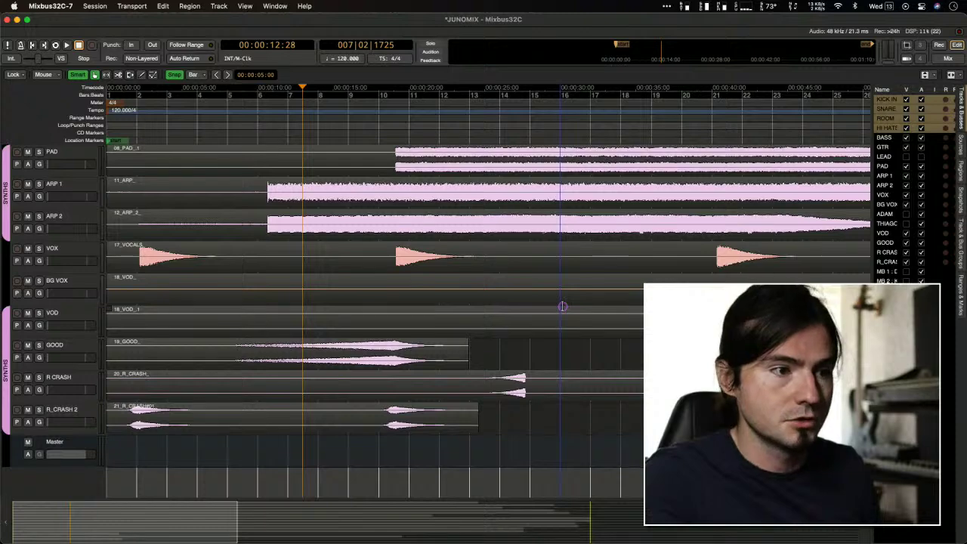
scroll(562, 305, up, 6)
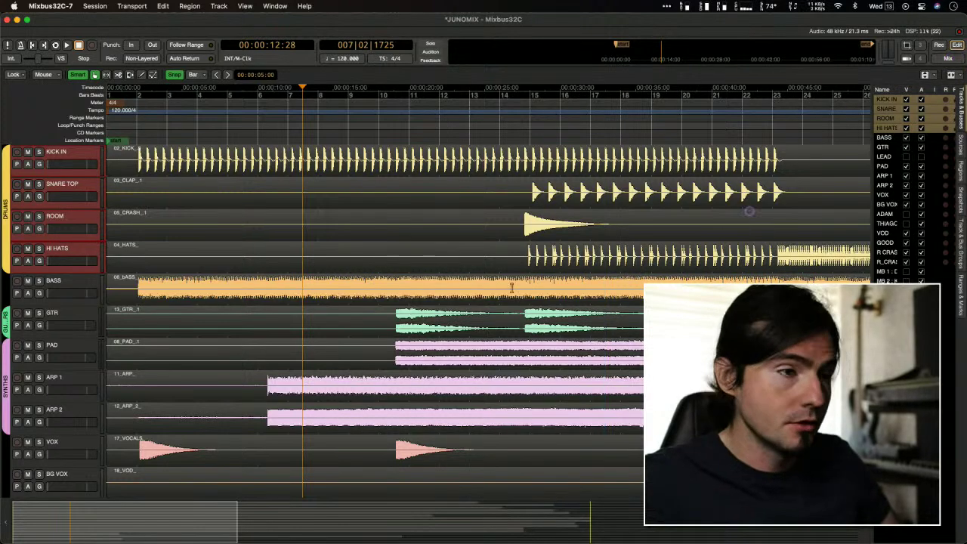
click(947, 58)
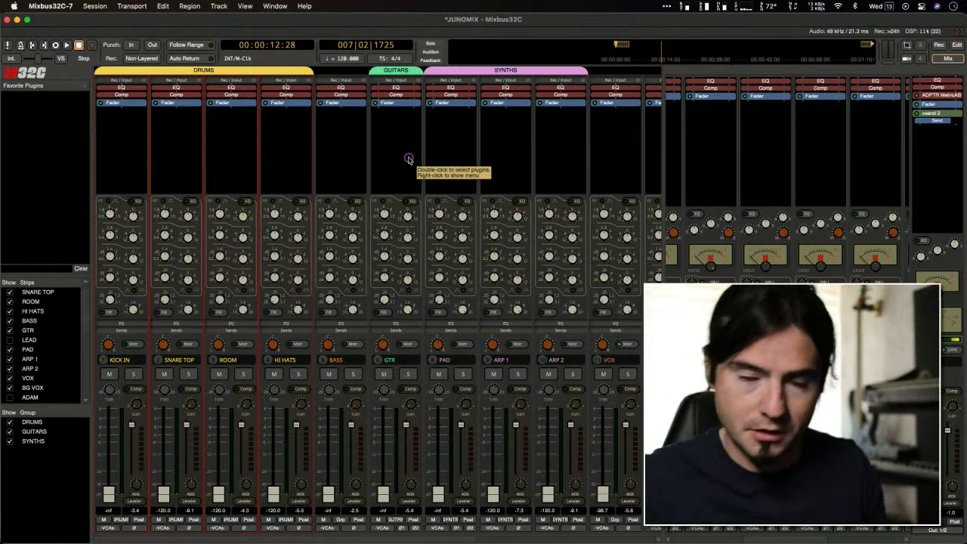
Step: Open the ADPTR MetricAB plugin on the master bus and move its window over the drum channel strips, clear of the mix buses
double_click(943, 100)
drag(751, 28, 737, 59)
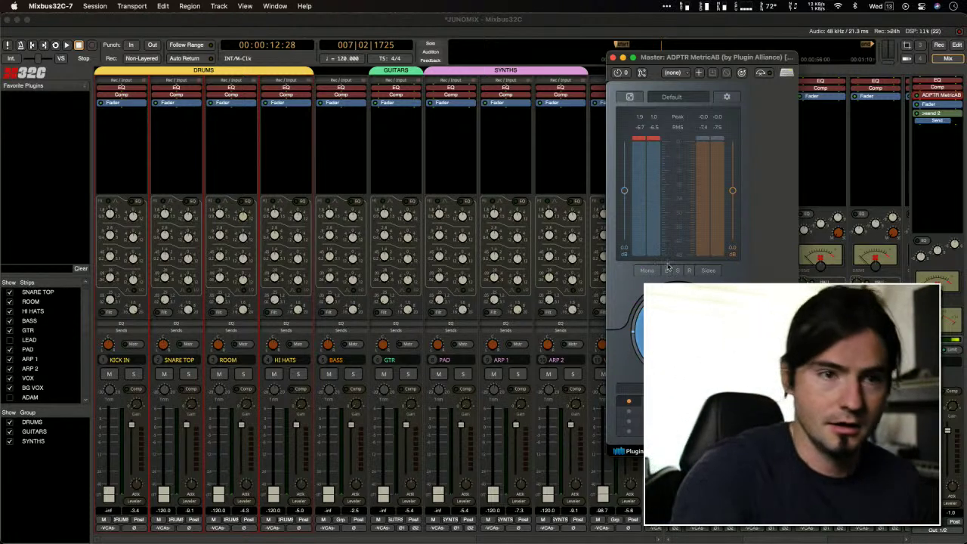
drag(686, 61, 117, 74)
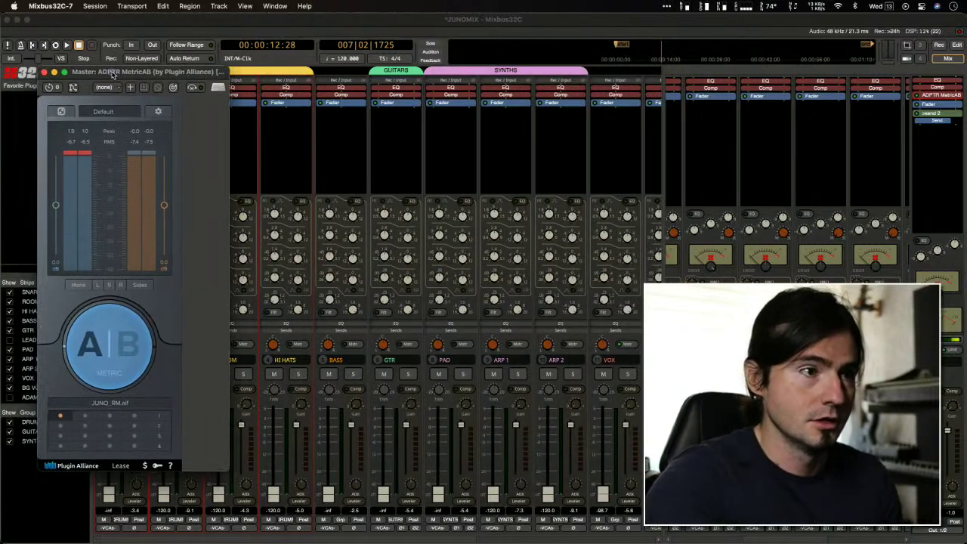
Step: Reset the mix's peak meters in MetricAB and switch between mix A and reference B, ending on A
click(94, 344)
click(94, 345)
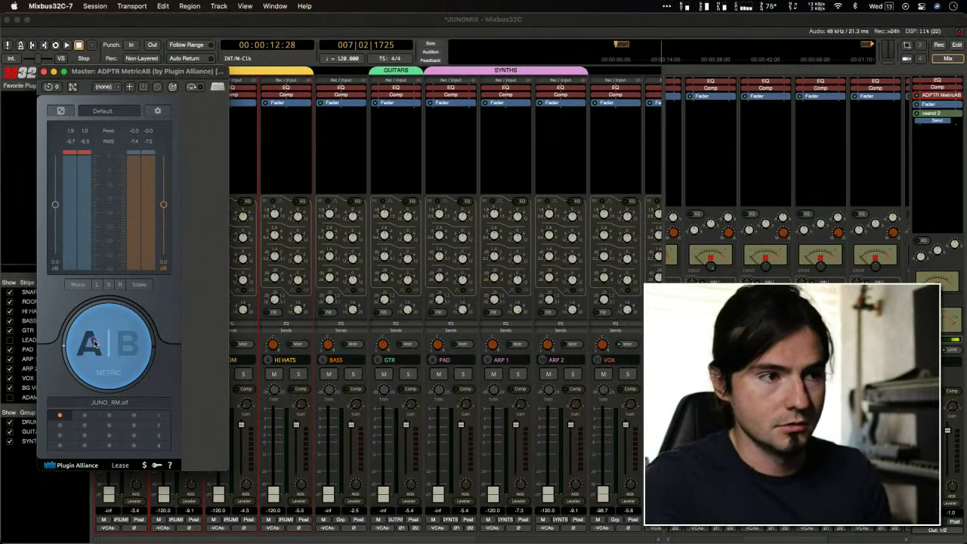
click(68, 155)
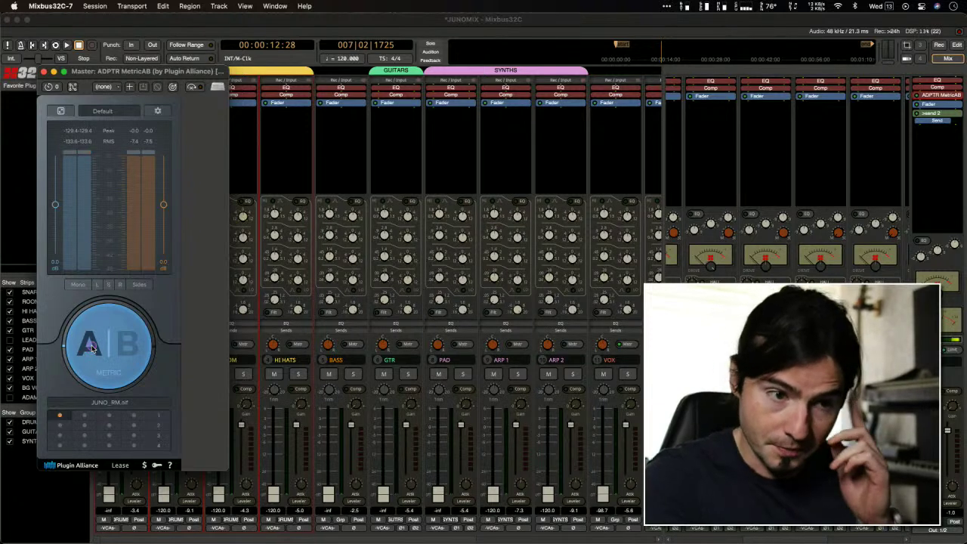
click(93, 346)
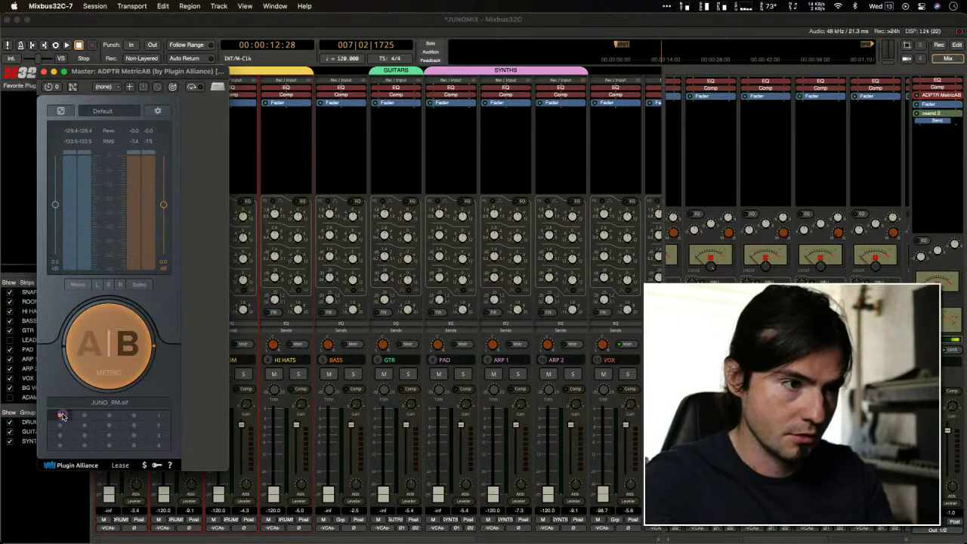
click(87, 344)
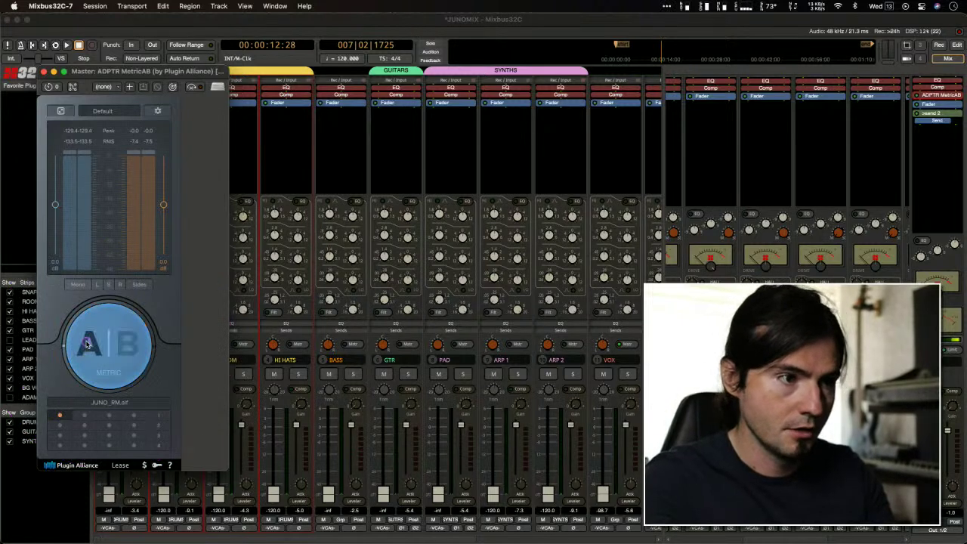
Step: Listen to the JUNO_RM.aif reference on MetricAB's B side from the song's beginning, return to A and close the plugin window
click(130, 346)
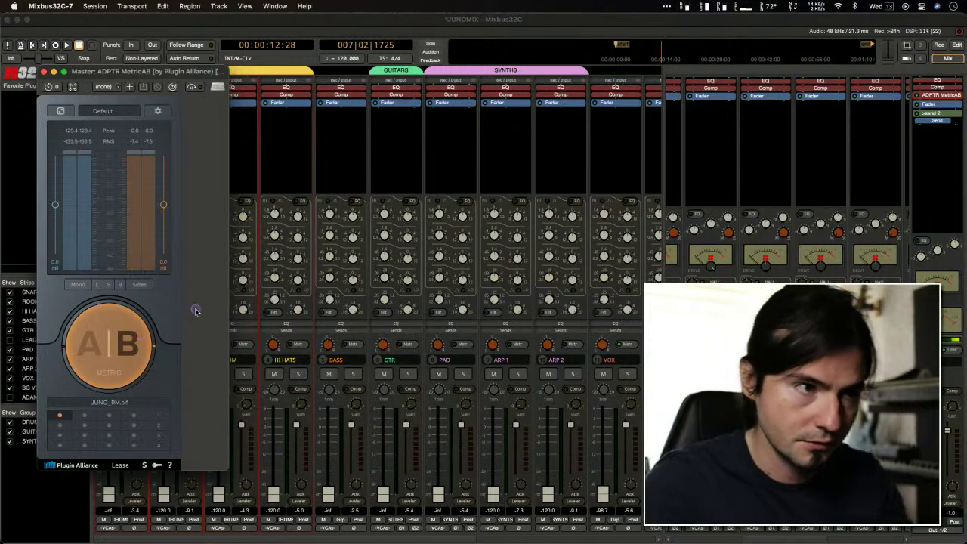
key(space)
key(space)
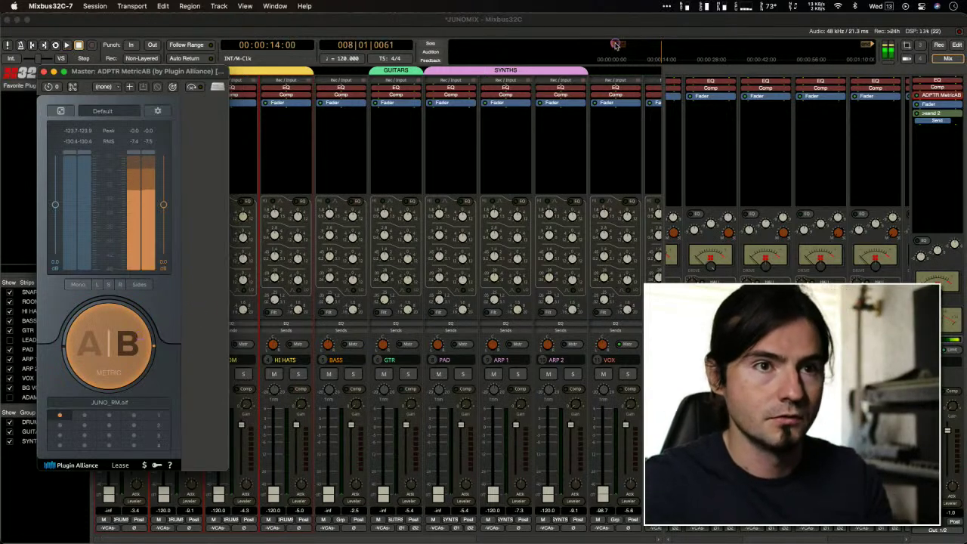
click(615, 45)
key(space)
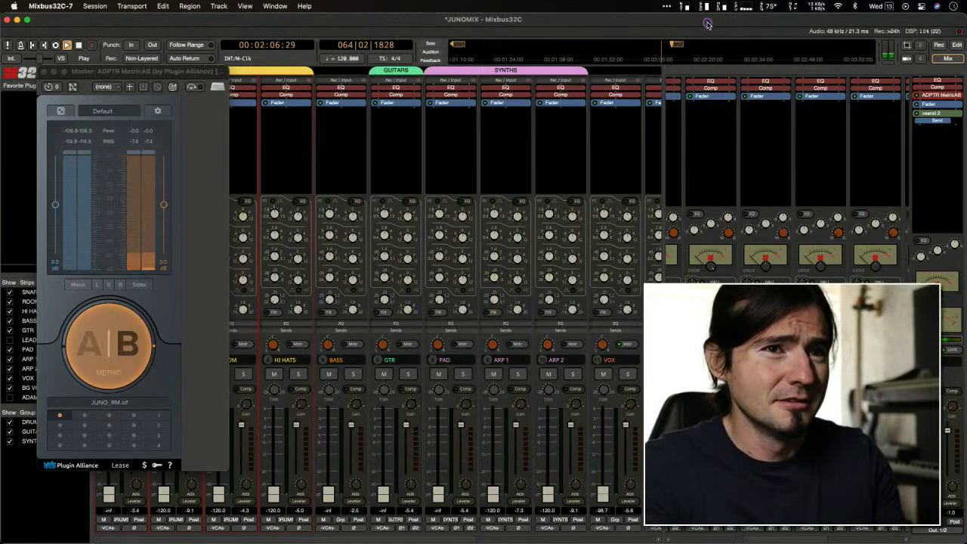
key(space)
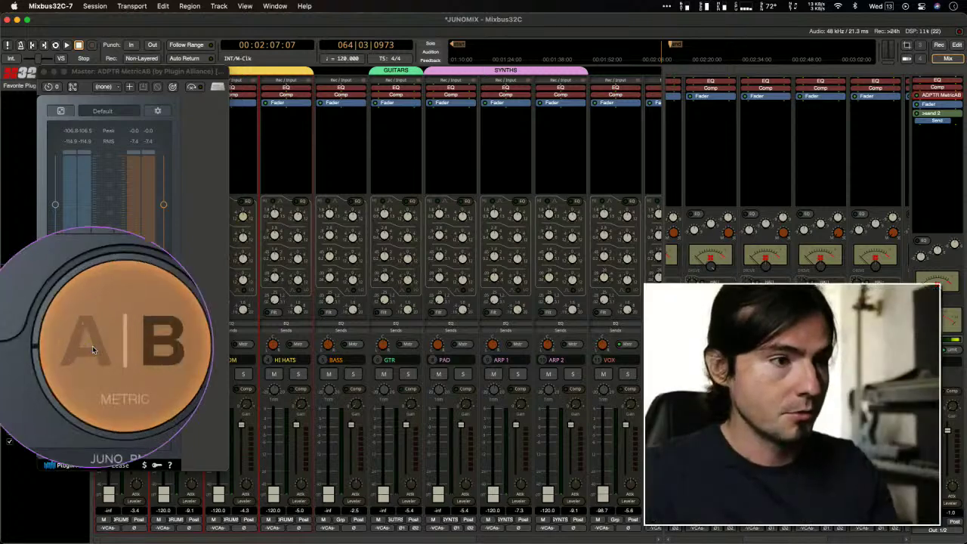
click(92, 346)
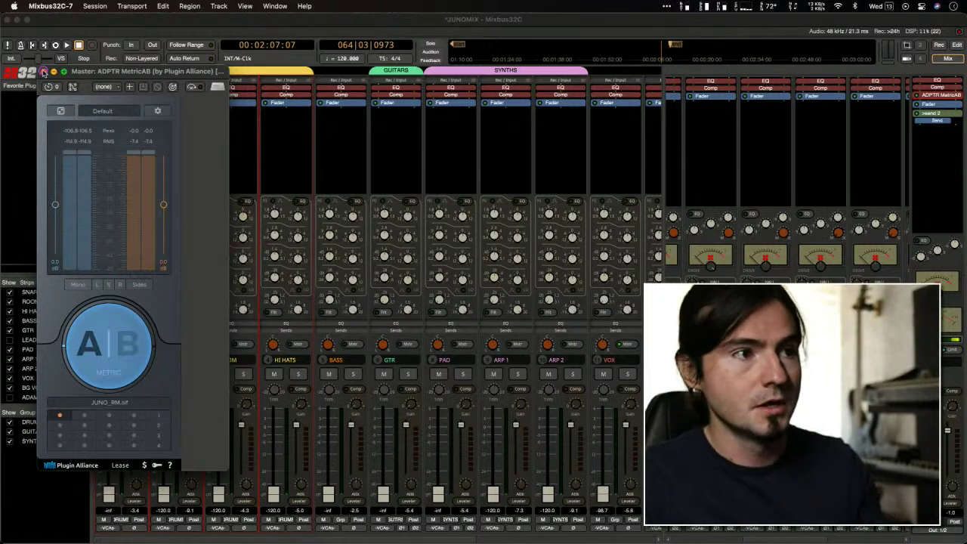
click(45, 71)
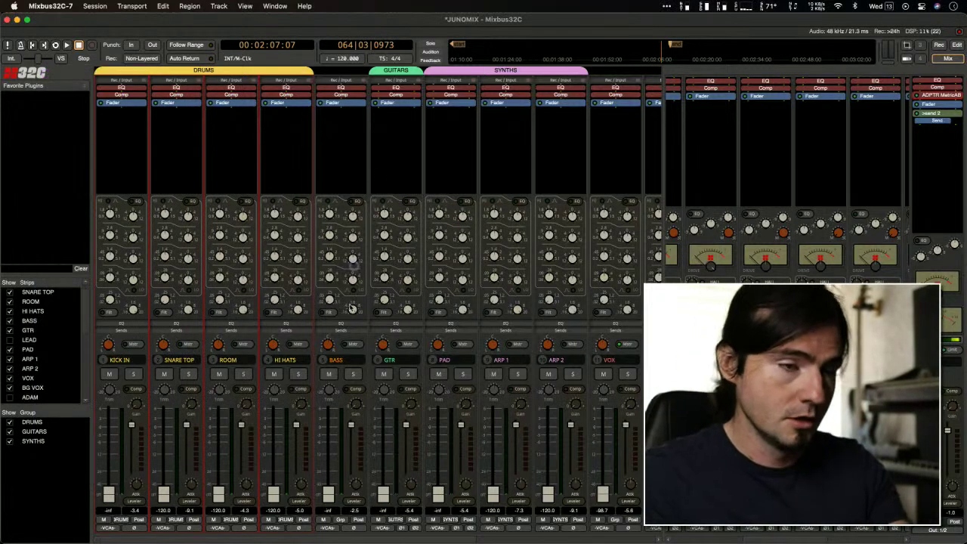
Step: Look over the channel strips through R_CRASH 2 and deactivate the DRUMS group so its faders move independently
scroll(226, 446, right, 5)
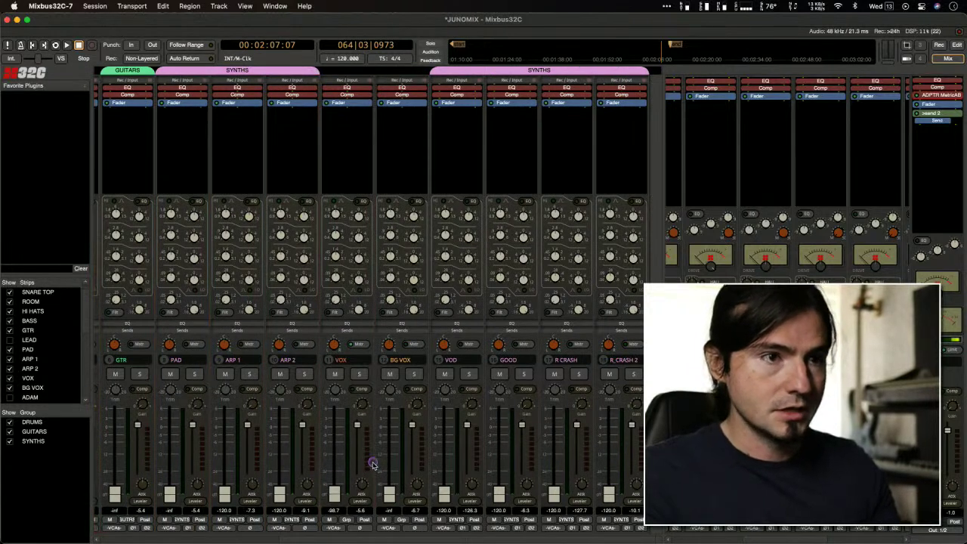
scroll(372, 464, left, 5)
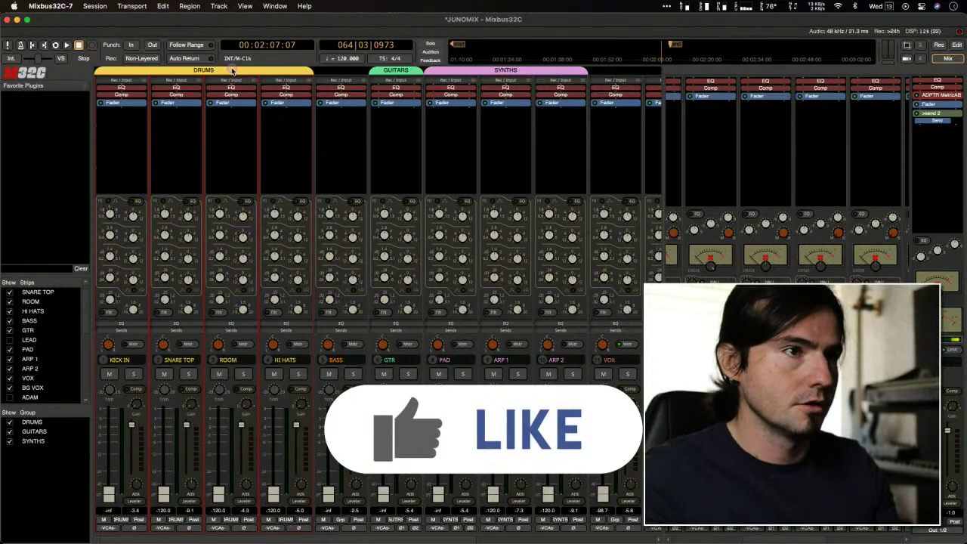
click(228, 70)
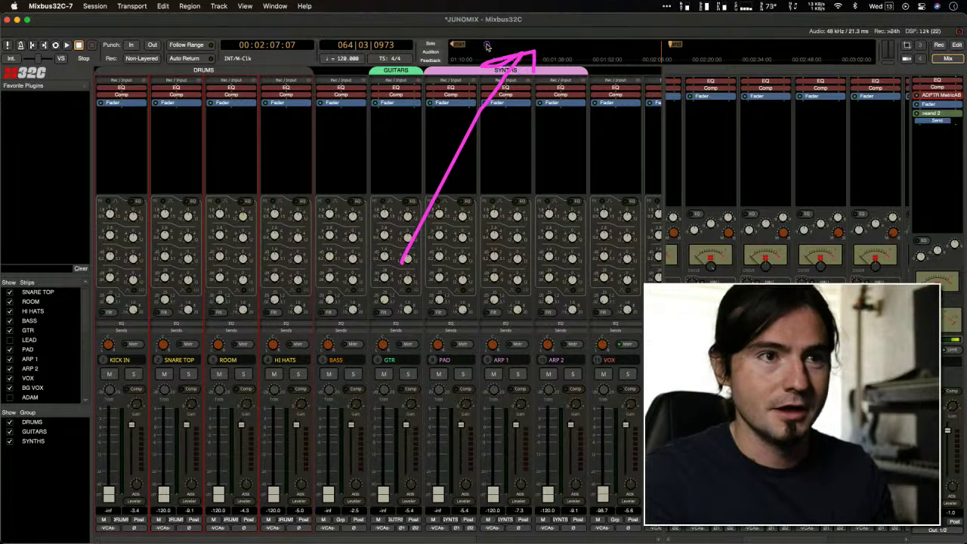
Step: Return the playhead to the early part of the song, about 00:00:13, and briefly play the session
click(487, 47)
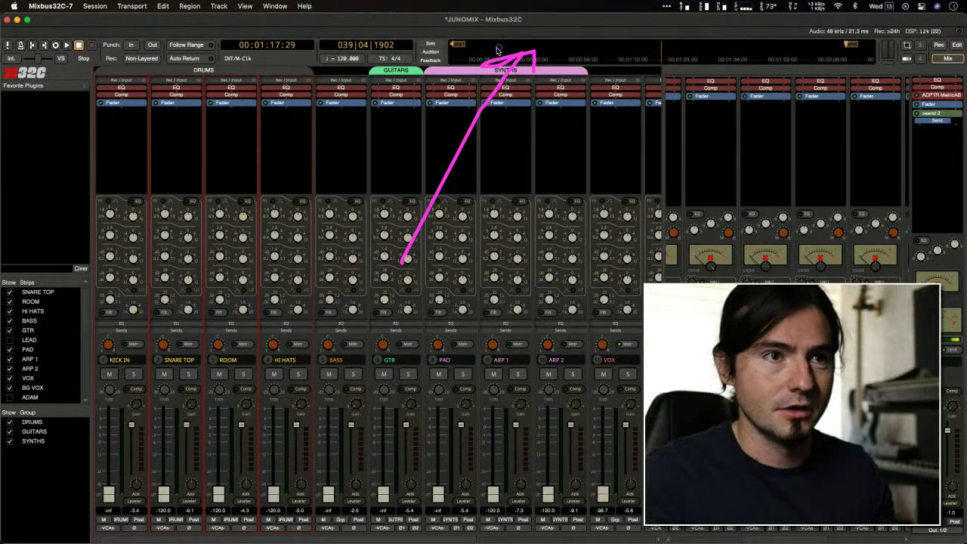
click(498, 48)
click(609, 48)
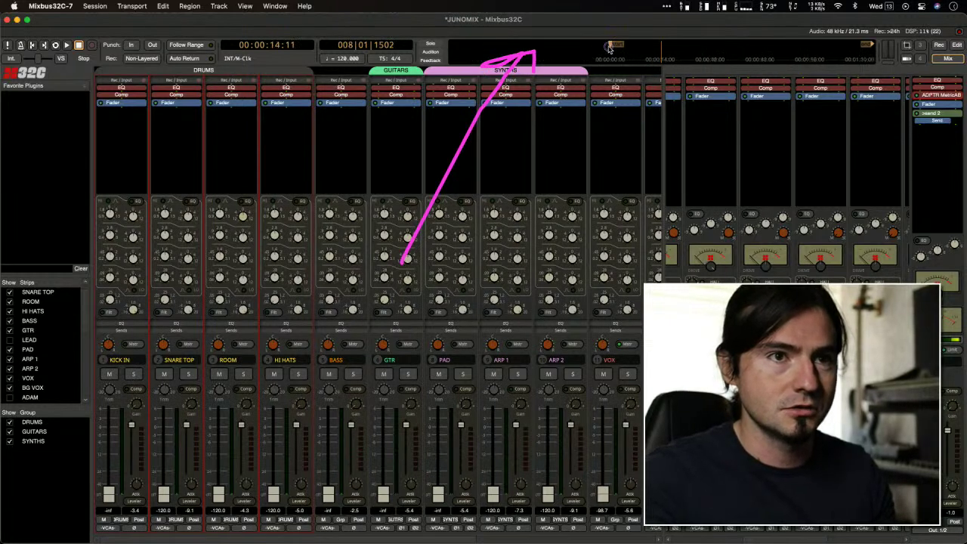
click(653, 48)
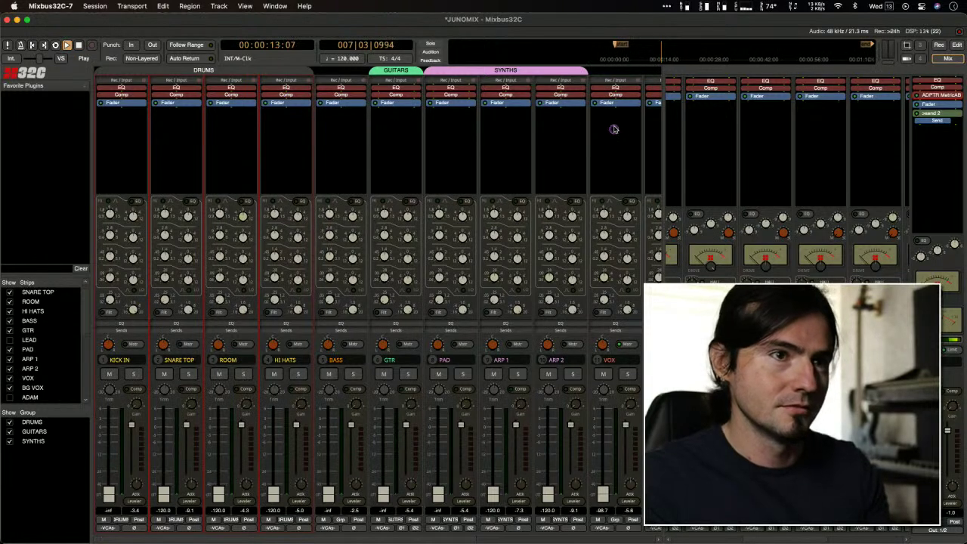
key(space)
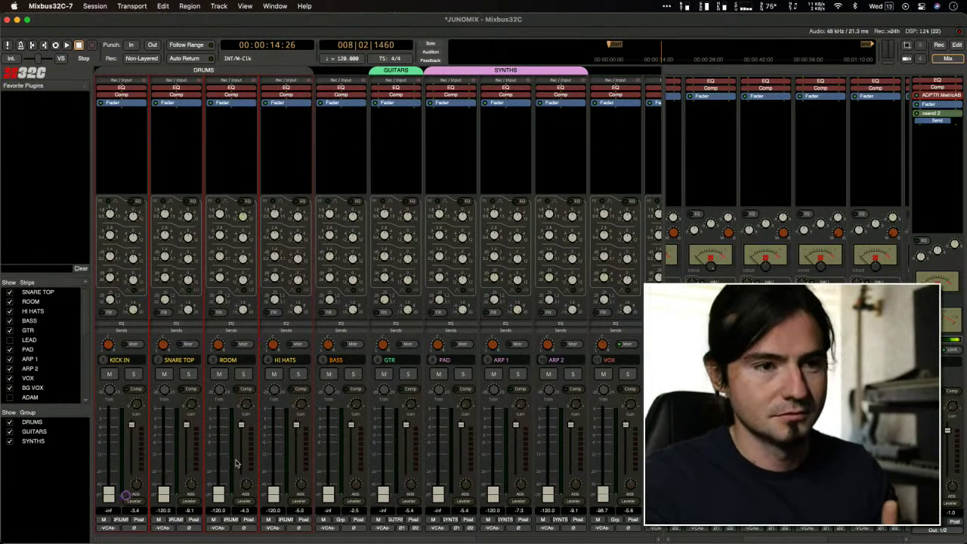
Step: Reopen MetricAB on the master bus, audition the reference on B at early song positions, stop playback and return to A
double_click(938, 95)
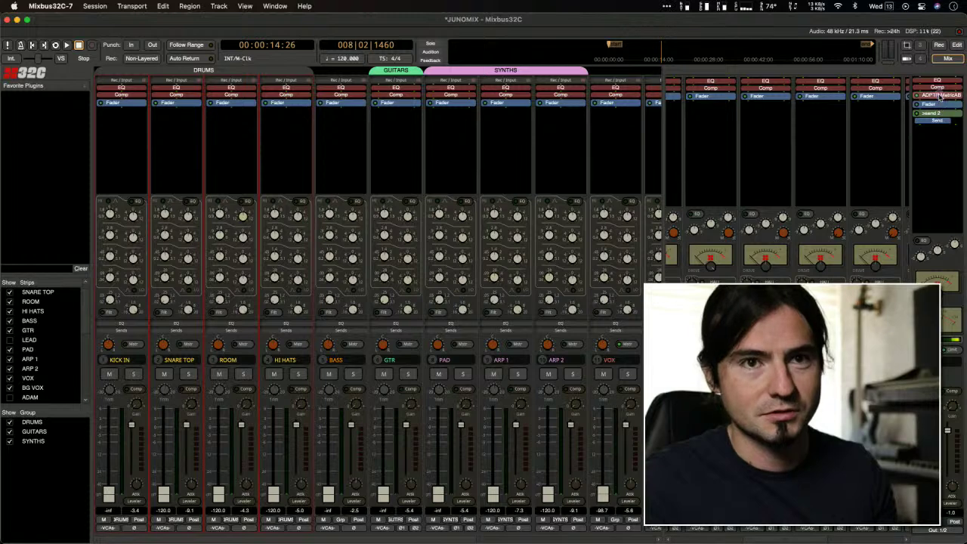
click(128, 329)
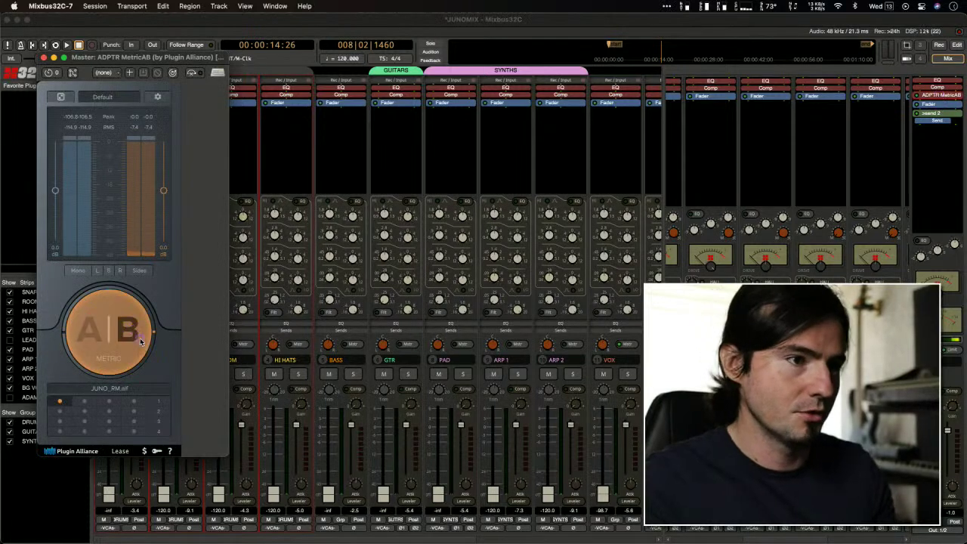
key(space)
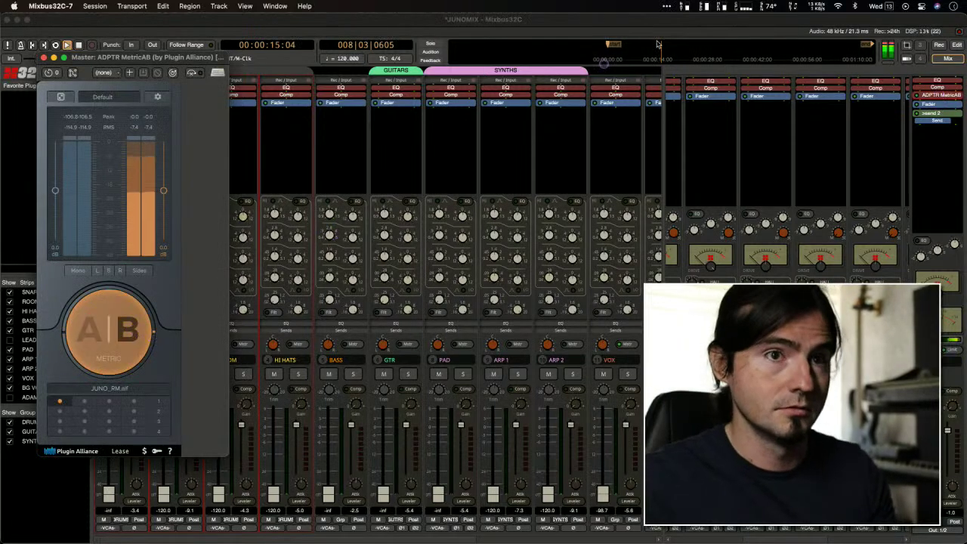
click(631, 52)
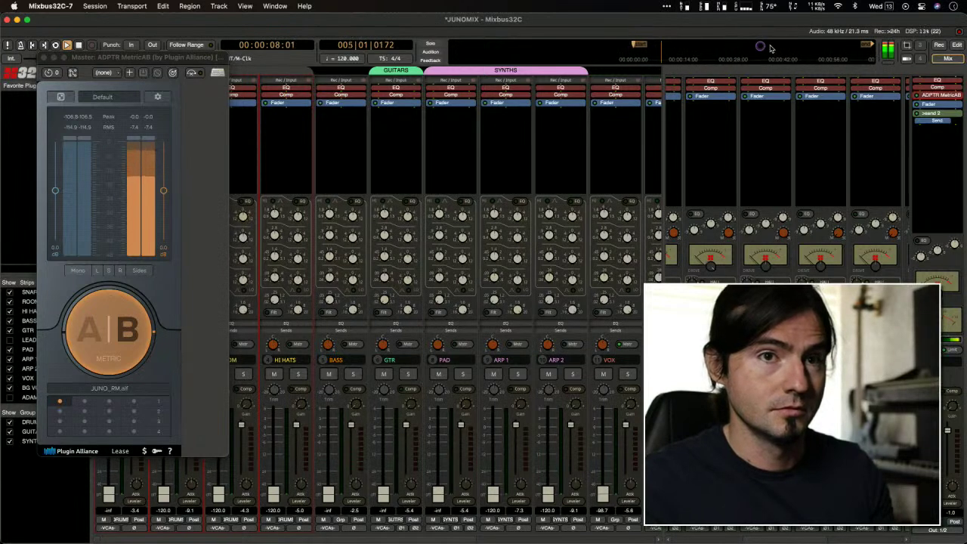
click(677, 59)
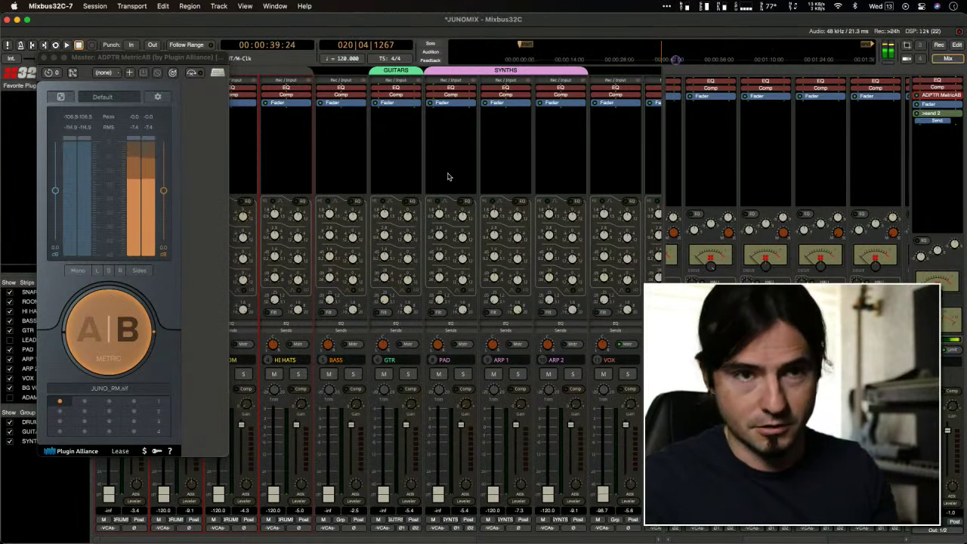
click(111, 330)
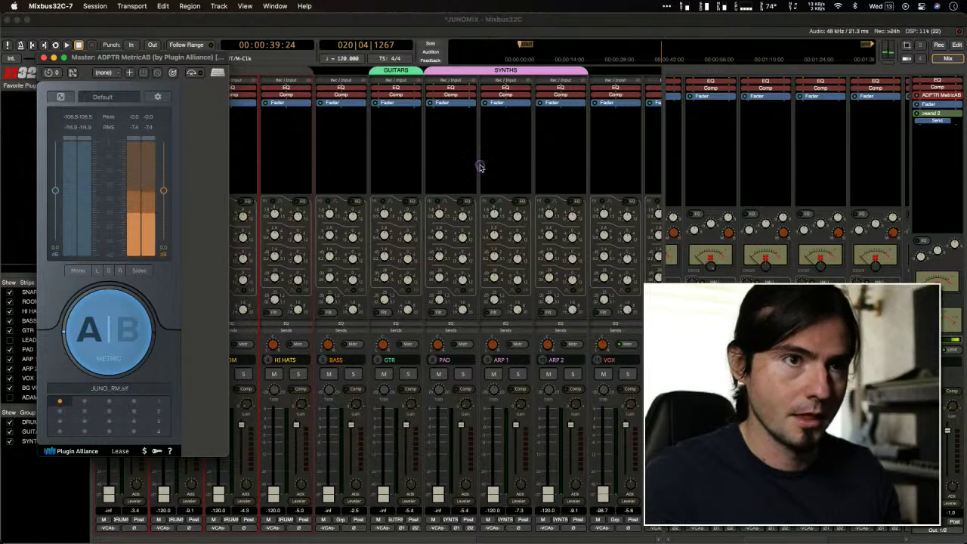
Step: Move the playhead to about 00:00:09:02 and close the MetricAB window
click(561, 50)
drag(560, 49, 649, 49)
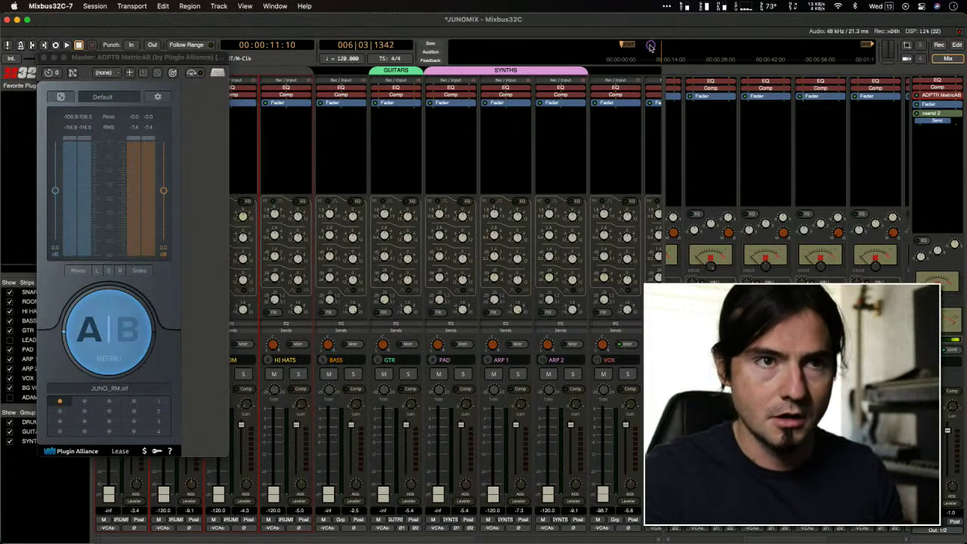
click(650, 45)
click(729, 52)
click(764, 49)
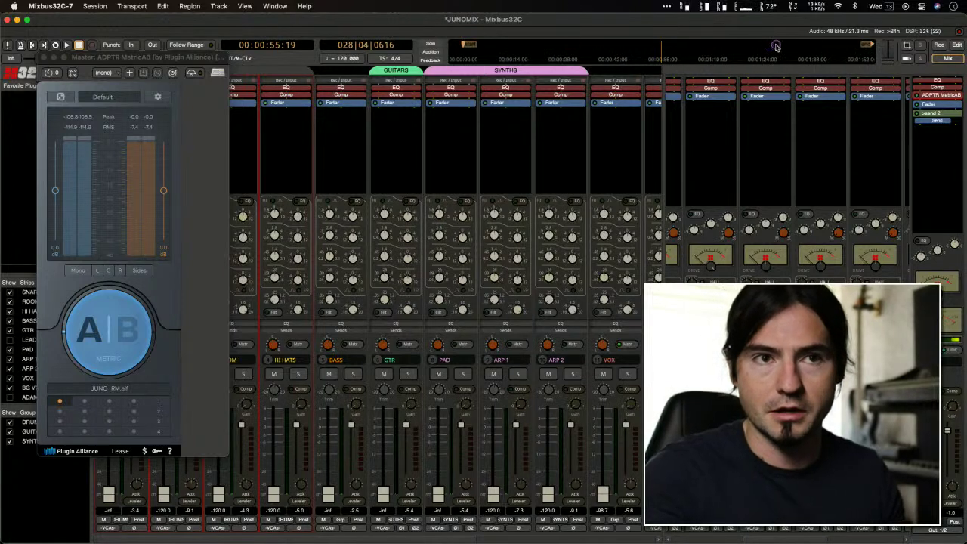
click(509, 47)
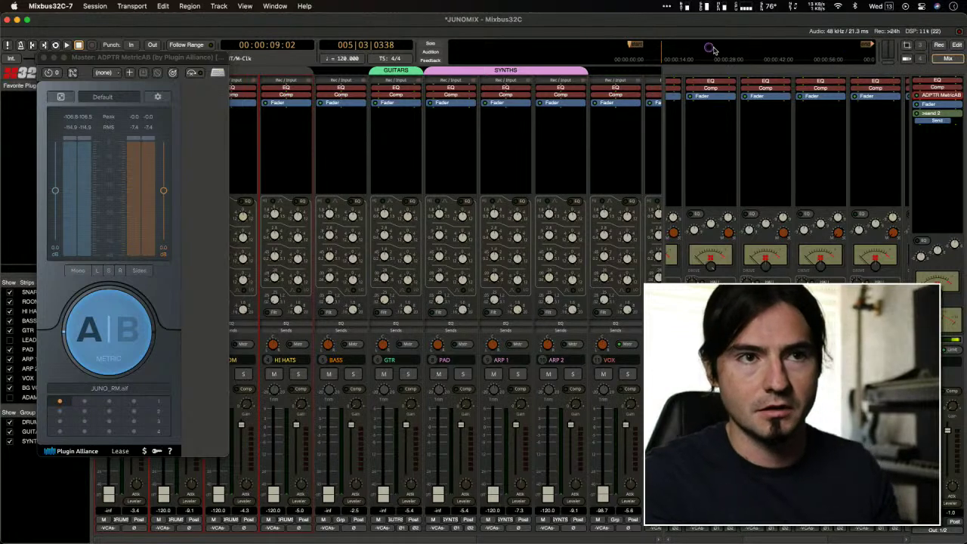
click(43, 56)
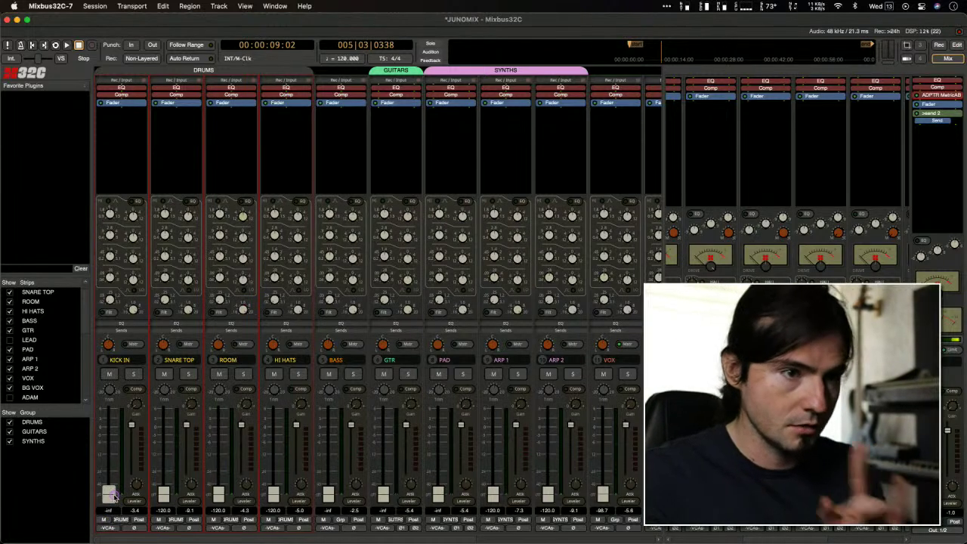
Step: Start playback and raise the KICK IN fader to about -3.8 dB and the BASS fader to about -7.3 dB
key(space)
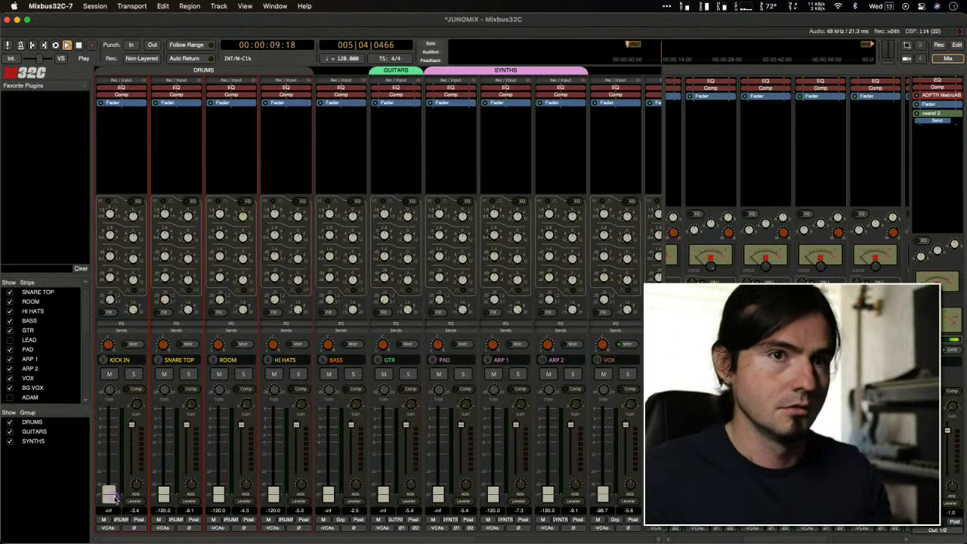
drag(114, 496, 111, 432)
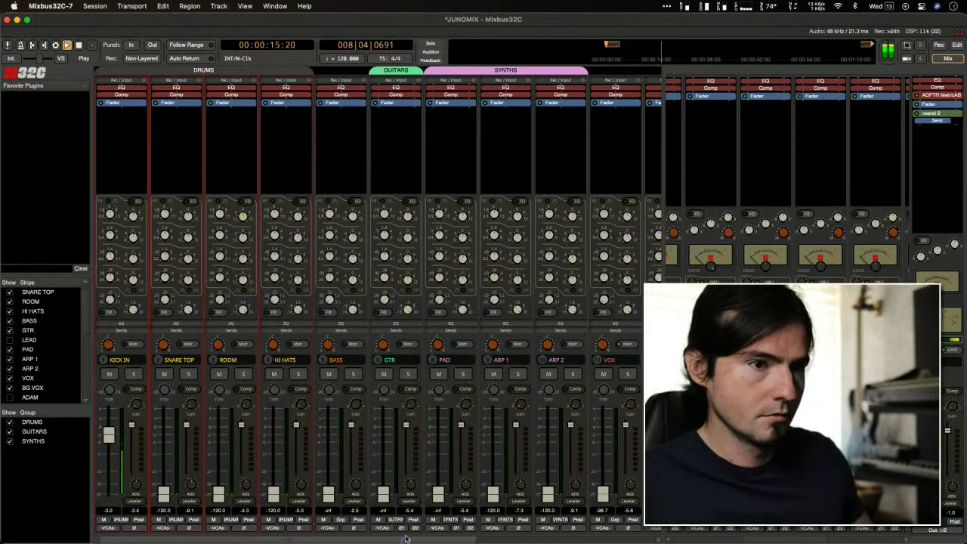
drag(332, 494, 327, 408)
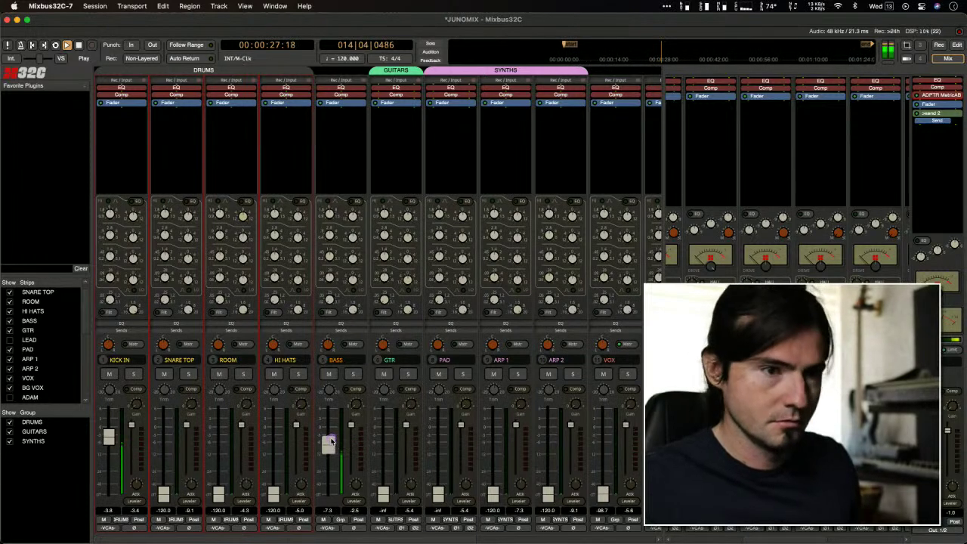
Step: Deactivate the SYNTHS group and raise the PAD fader on its own to about -13.1 dB
drag(438, 495, 439, 529)
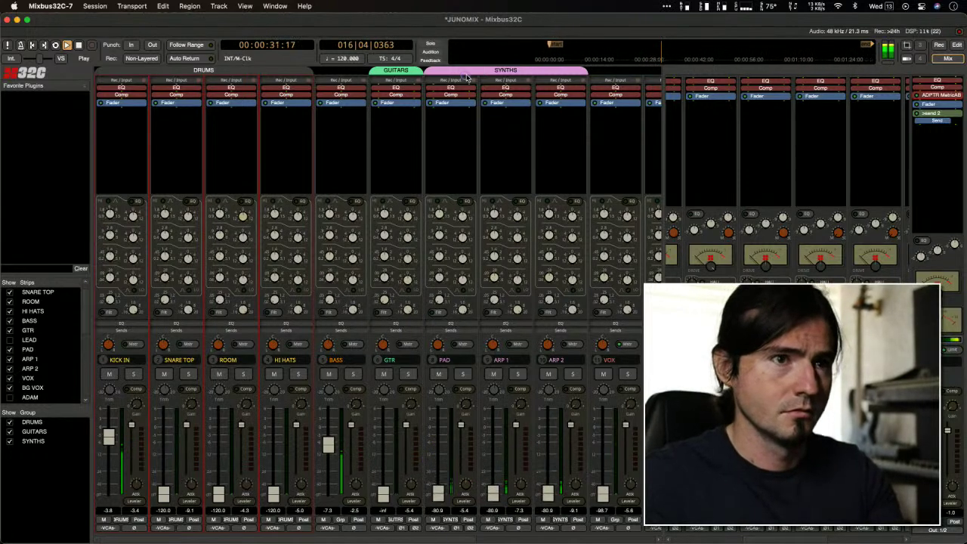
drag(438, 490, 434, 413)
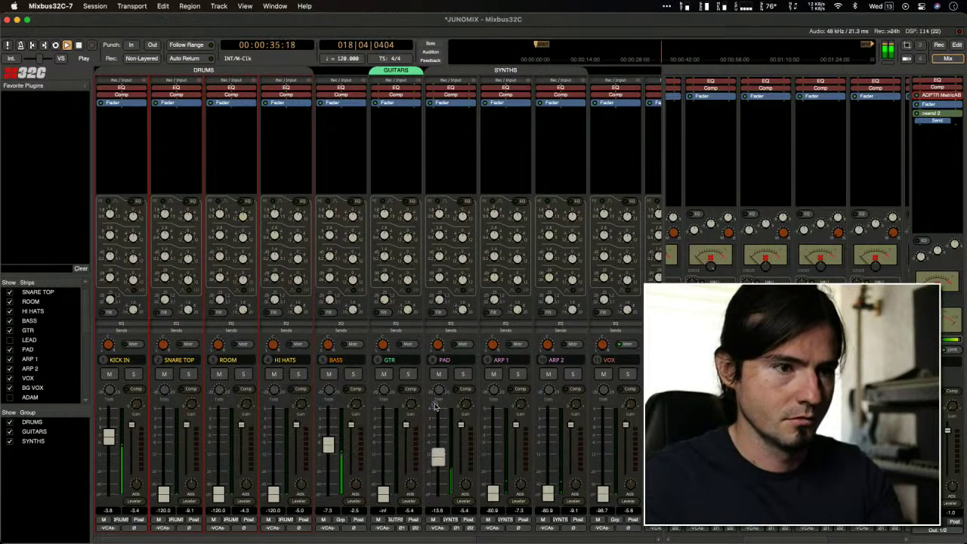
Step: Bring up the remaining drum faders: SNARE TOP to about -10.0 dB, ROOM to -14.5 dB and HI HATS to -18.4 dB
drag(185, 487, 175, 400)
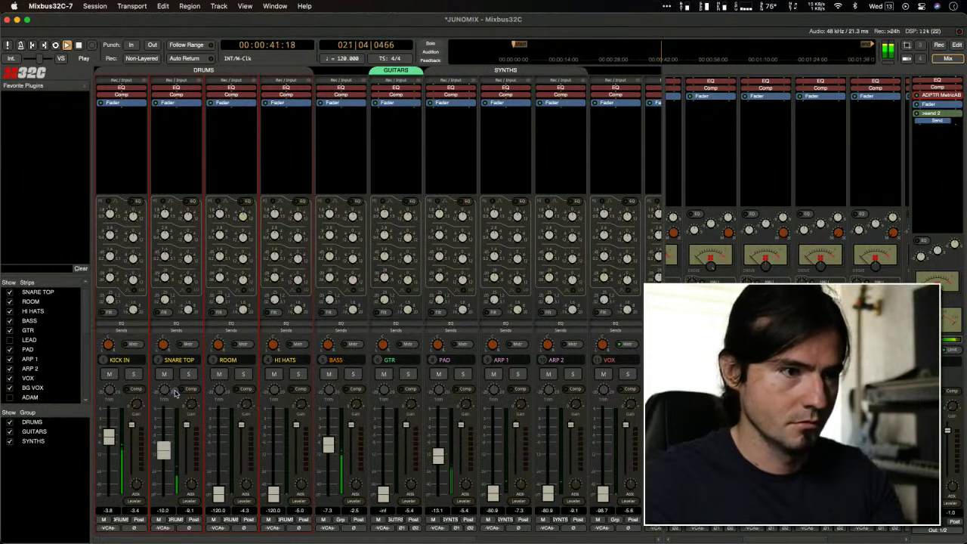
drag(219, 494, 214, 409)
drag(274, 489, 272, 441)
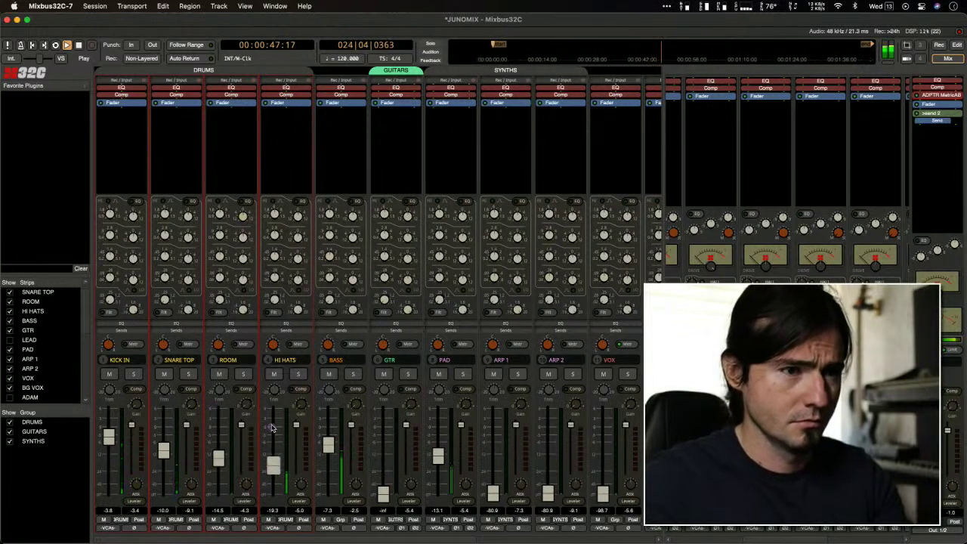
drag(274, 427, 274, 425)
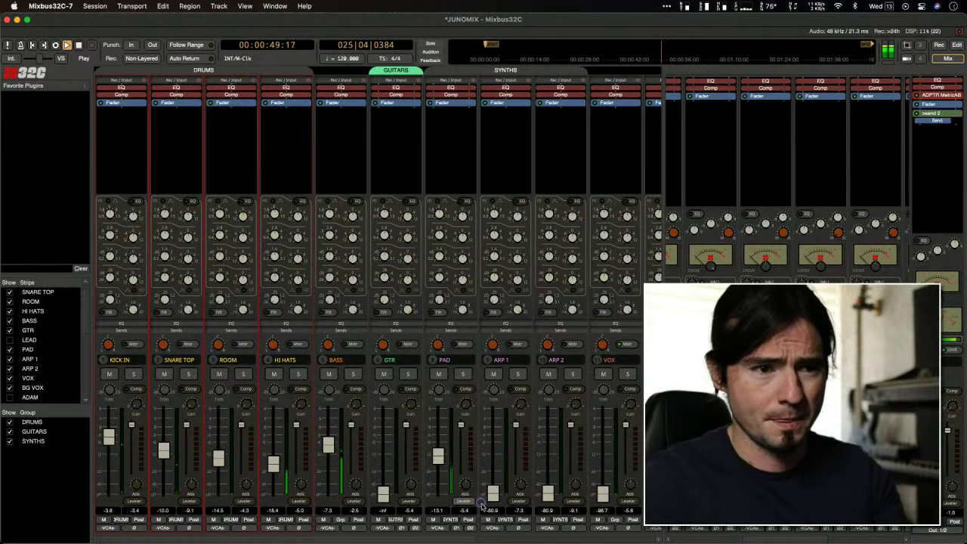
Step: Balance the arpeggio synths by setting the ARP 1 fader to about -6.8 dB and ARP 2 to about -10.6 dB
drag(493, 495, 495, 375)
drag(547, 492, 547, 388)
drag(492, 443, 492, 429)
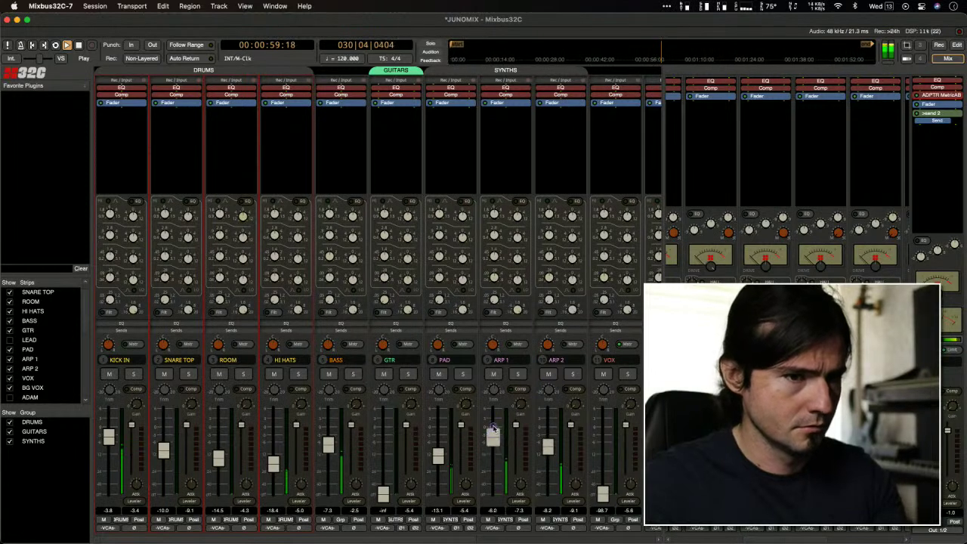
drag(548, 449, 547, 456)
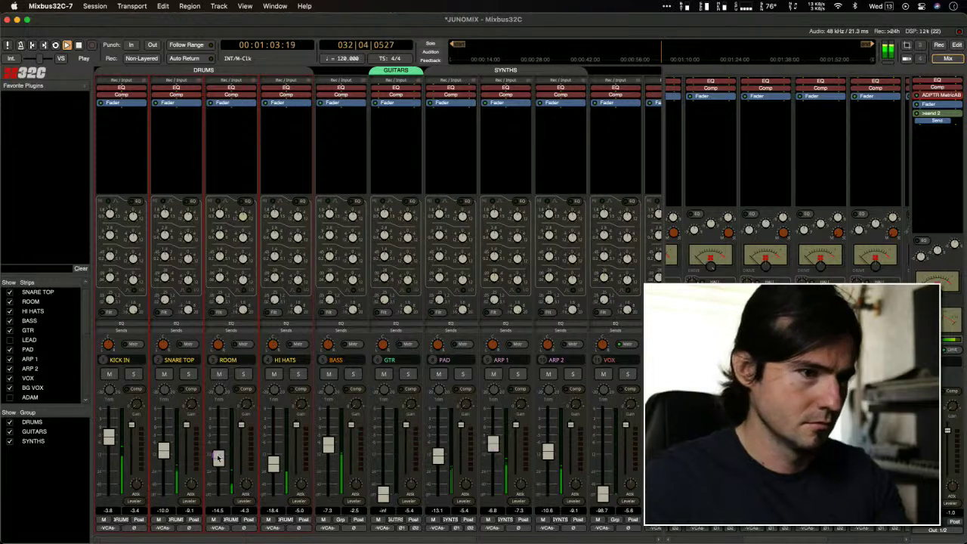
Step: Raise the ROOM fader to about -8.2 dB and bring up the VOX fader to about -18.9 dB
drag(218, 457, 219, 436)
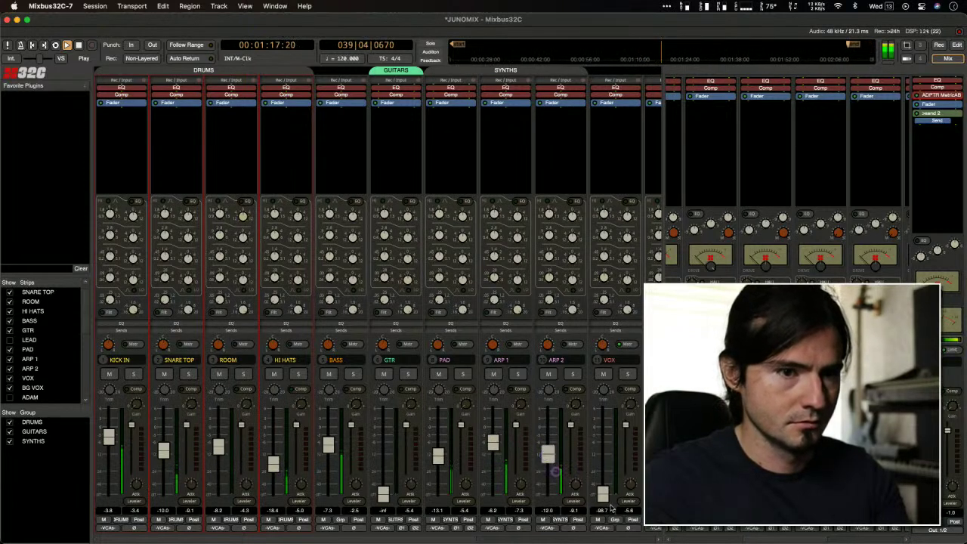
drag(608, 504, 593, 424)
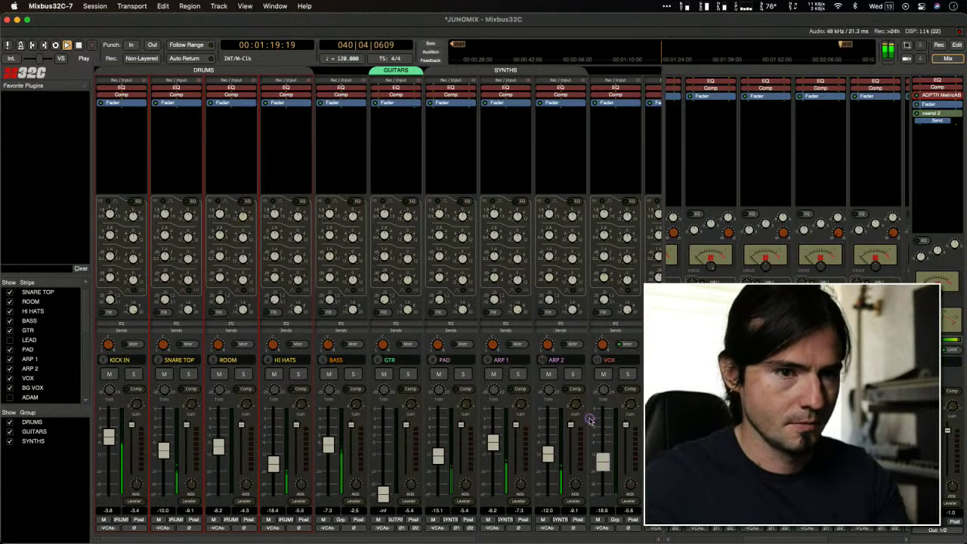
Step: Set the VOX fader to about -14.3 dB and BASS to about -5.5 dB, and bring GTR up to about -19.7 dB
drag(603, 460, 604, 454)
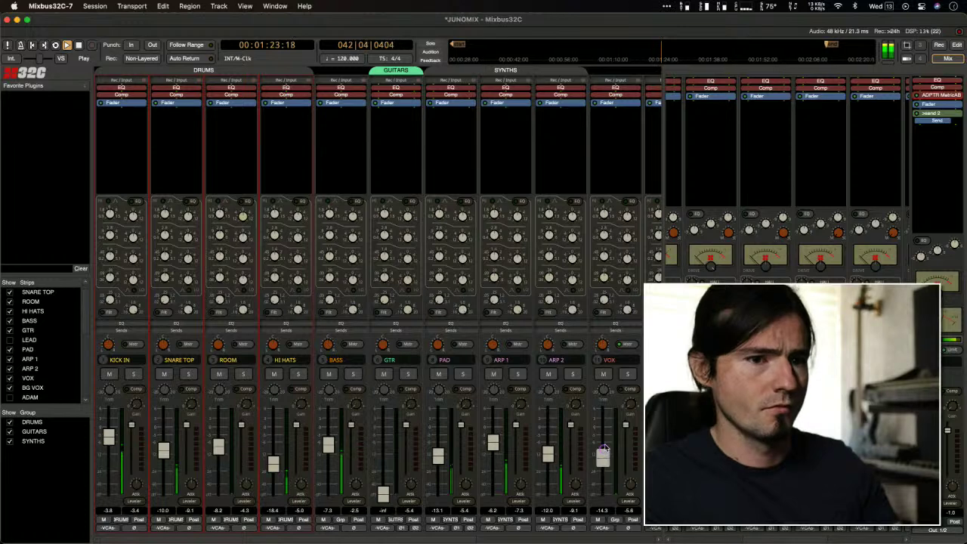
scroll(516, 526, right, 2)
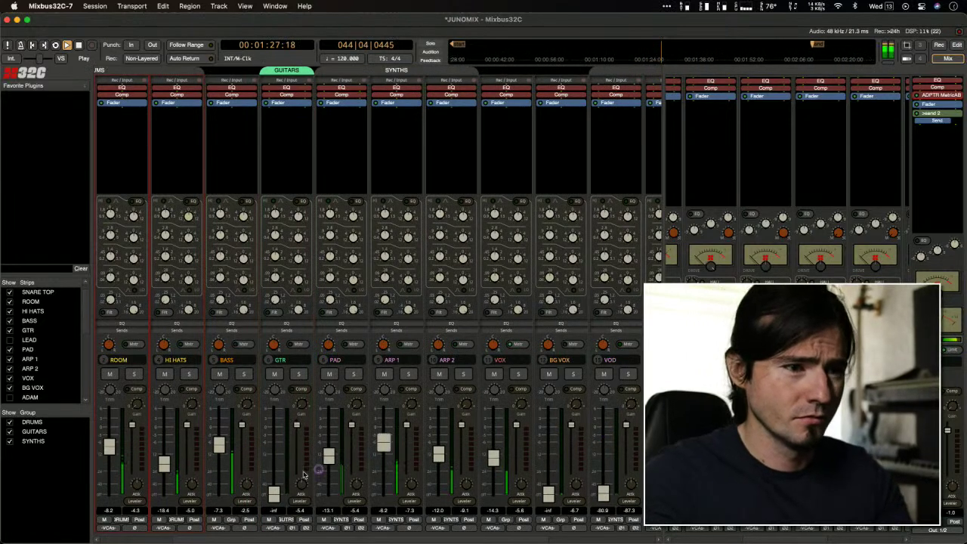
drag(219, 439, 219, 438)
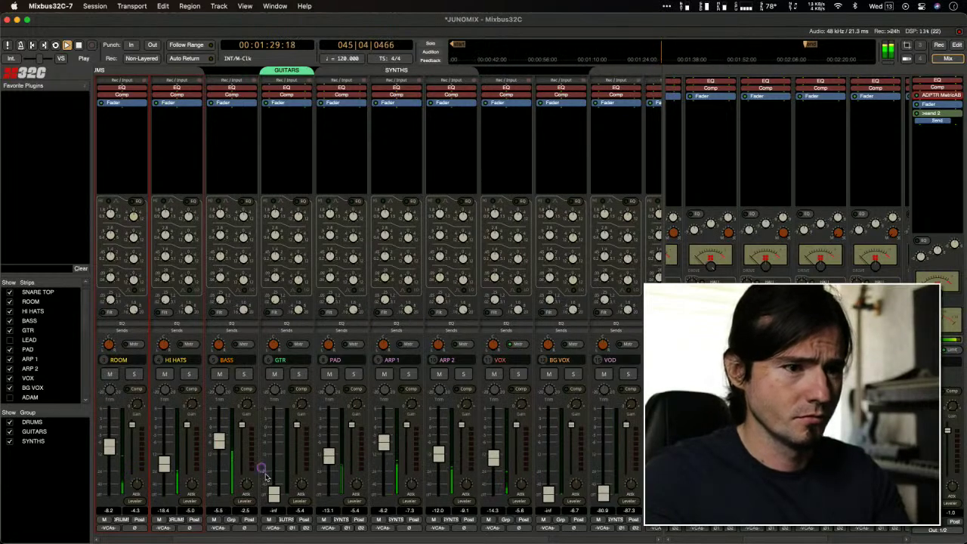
drag(274, 484, 274, 428)
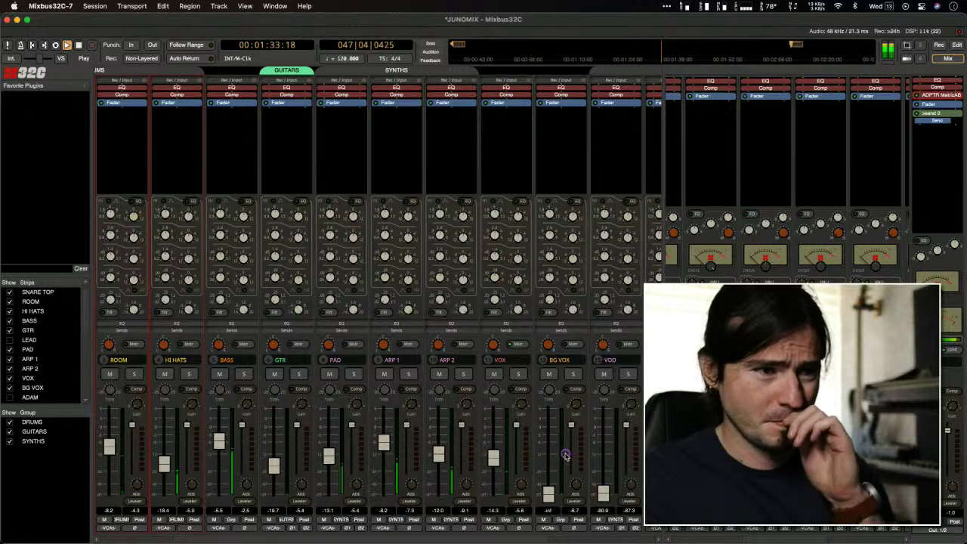
Step: Bring up the VOD fader to about -13.4 dB and the GOOD fader to about -31.8 dB, and stop playback
drag(601, 494, 598, 424)
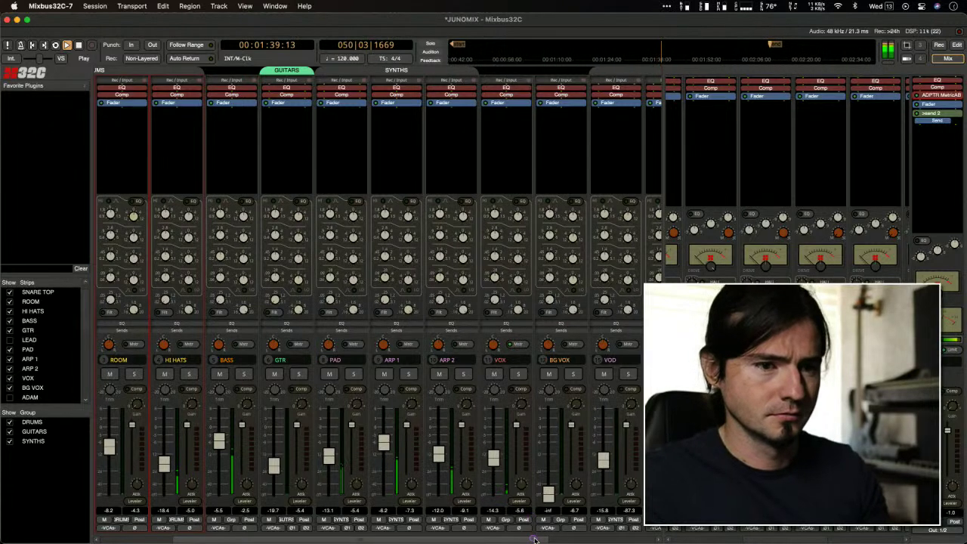
drag(533, 539, 614, 539)
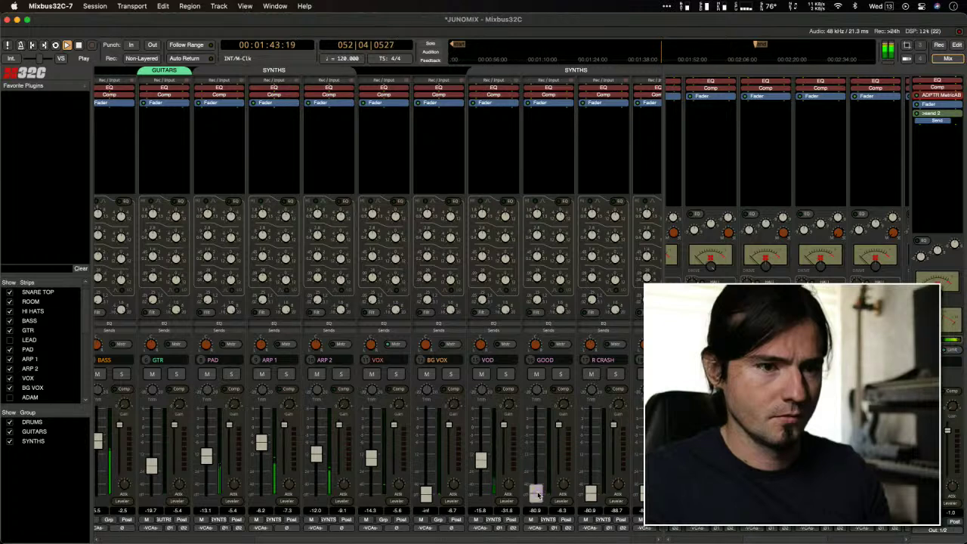
drag(481, 460, 477, 442)
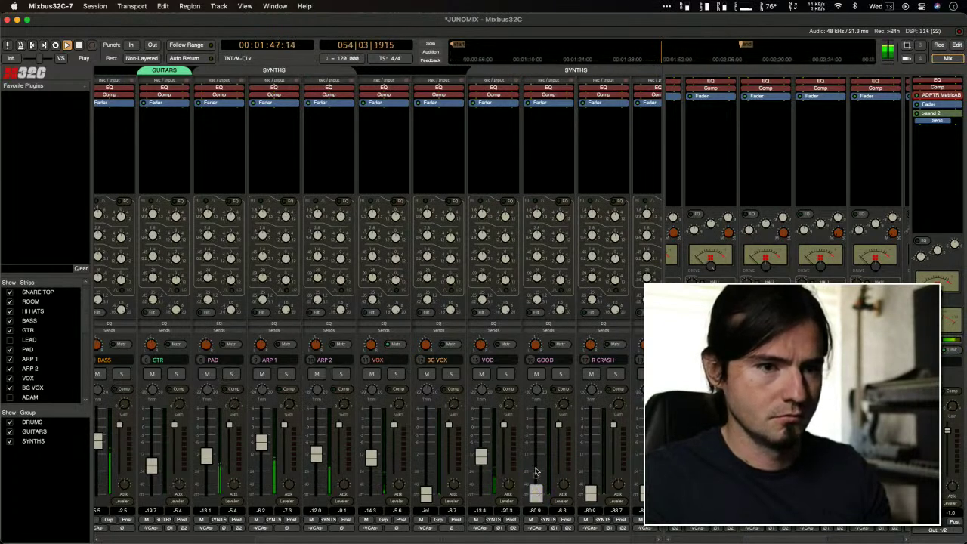
drag(536, 493, 538, 462)
key(space)
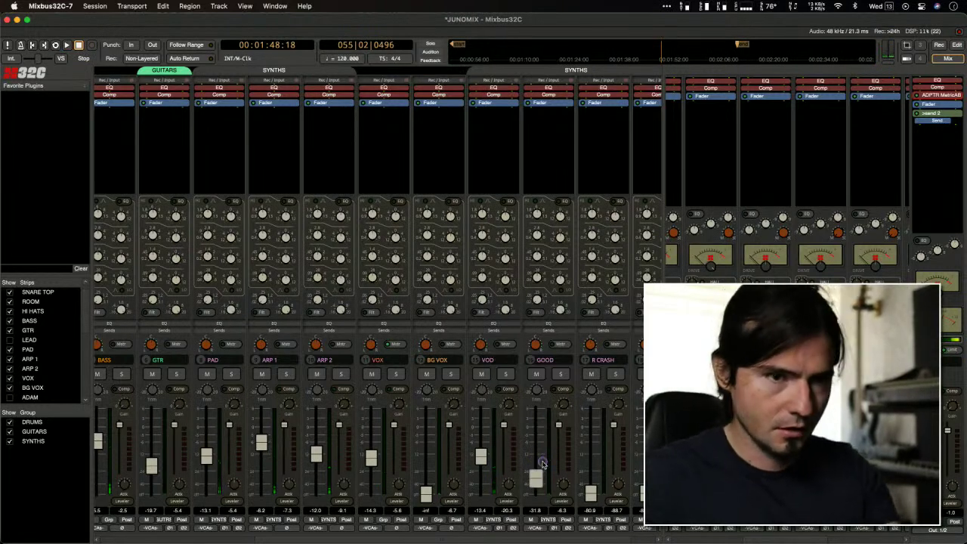
Step: Replay from an earlier point, raising the R CRASH fader to about -10.8 dB and the GOOD fader to about -20.9 dB
key(space)
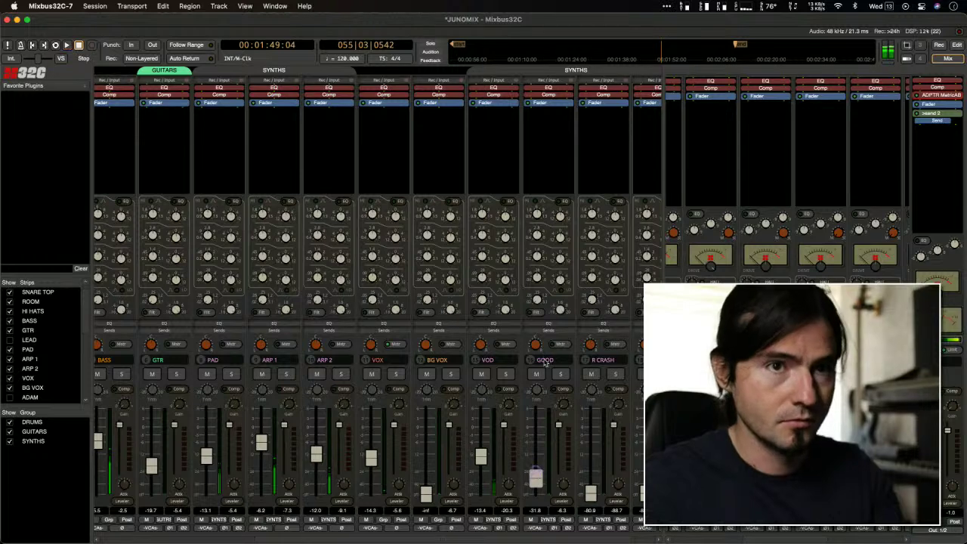
key(space)
click(495, 50)
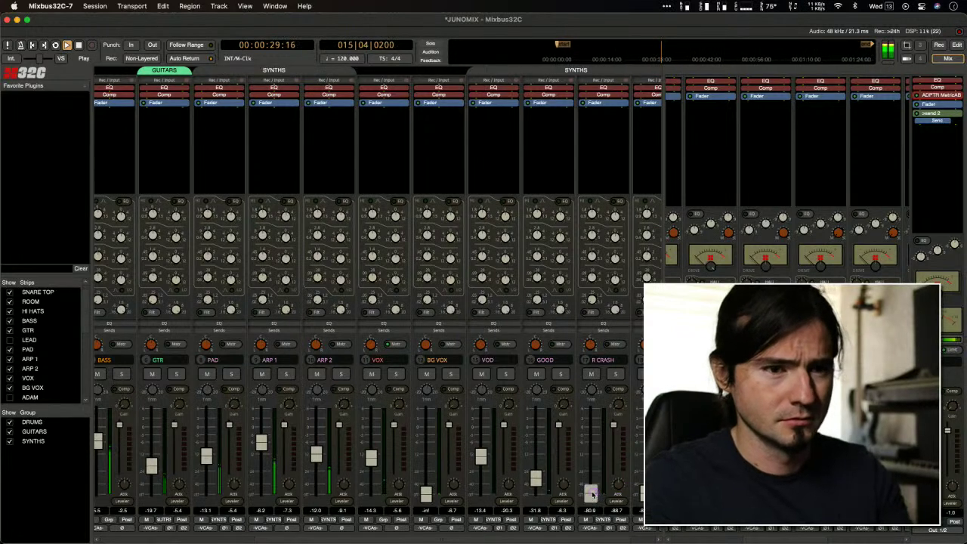
drag(591, 492, 593, 438)
scroll(593, 438, up, 2)
key(space)
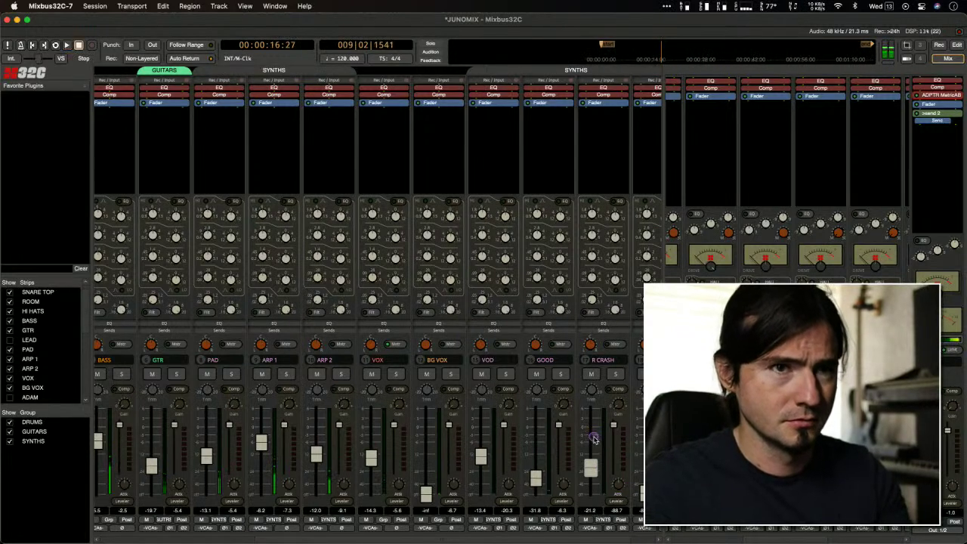
key(space)
drag(594, 468, 592, 456)
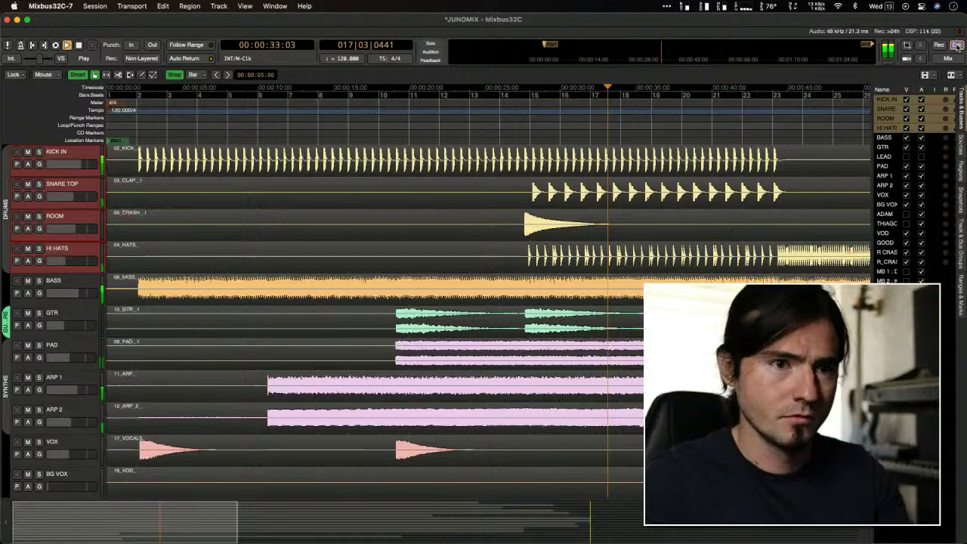
Step: Check the lower tracks' regions in the editor and raise the GTR fader to about -8.3 dB in the mixer
click(956, 45)
scroll(637, 357, down, 8)
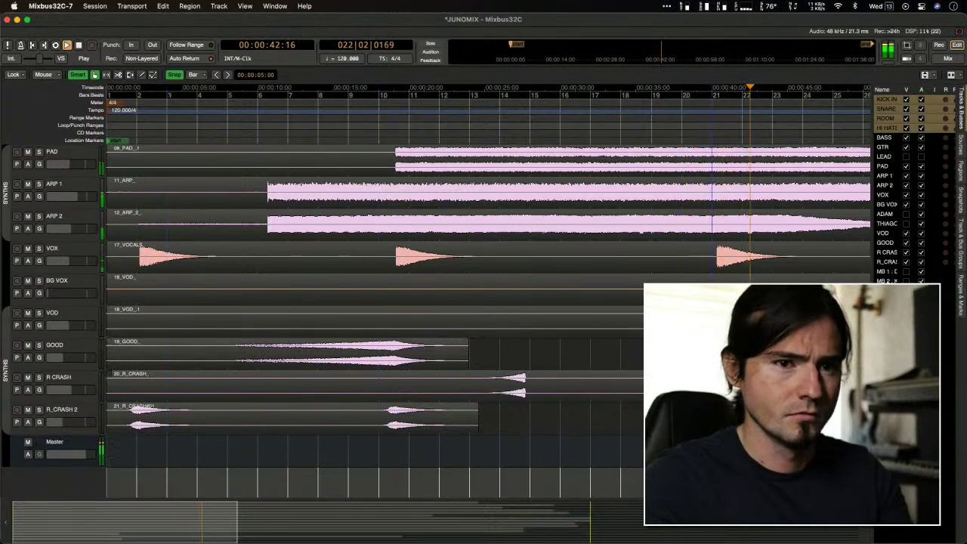
click(947, 58)
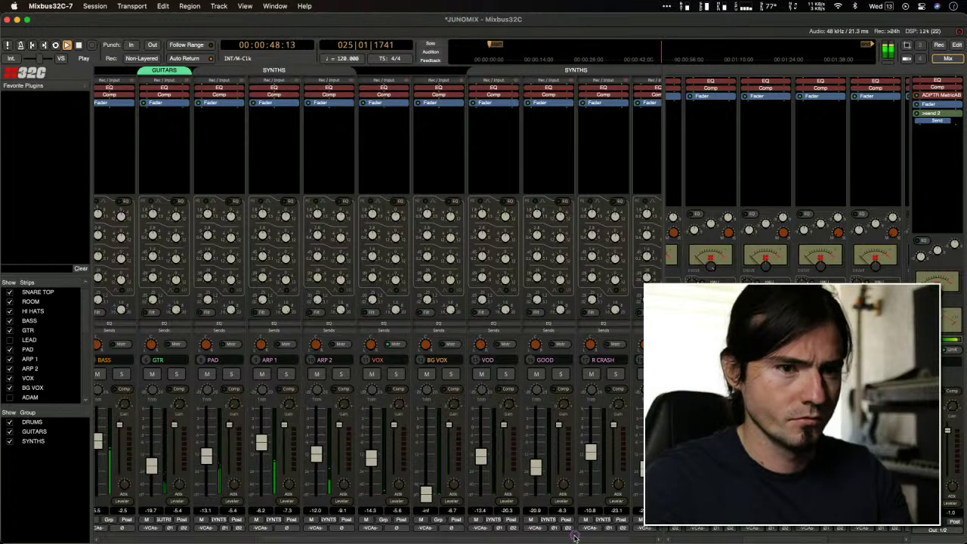
drag(571, 539, 286, 541)
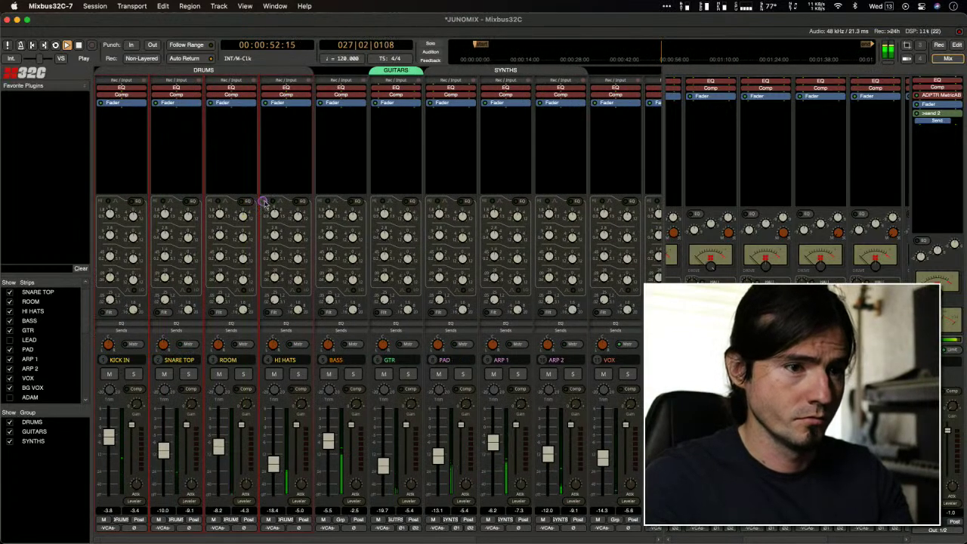
drag(381, 447, 381, 425)
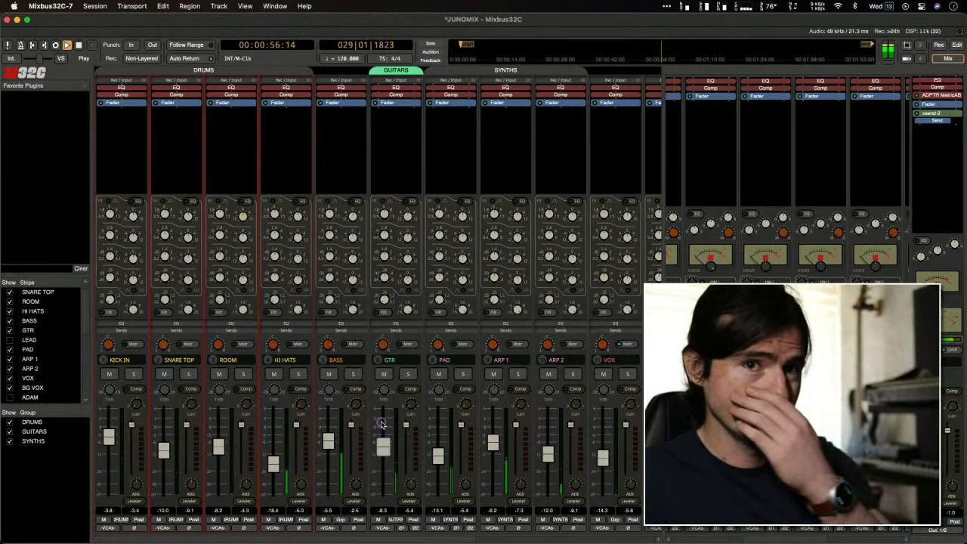
Step: Check the upcoming regions in the editor, and raise HI HATS to about -12.8 dB and SNARE TOP to about -9.6 dB in the mixer
click(956, 45)
scroll(483, 302, up, 4)
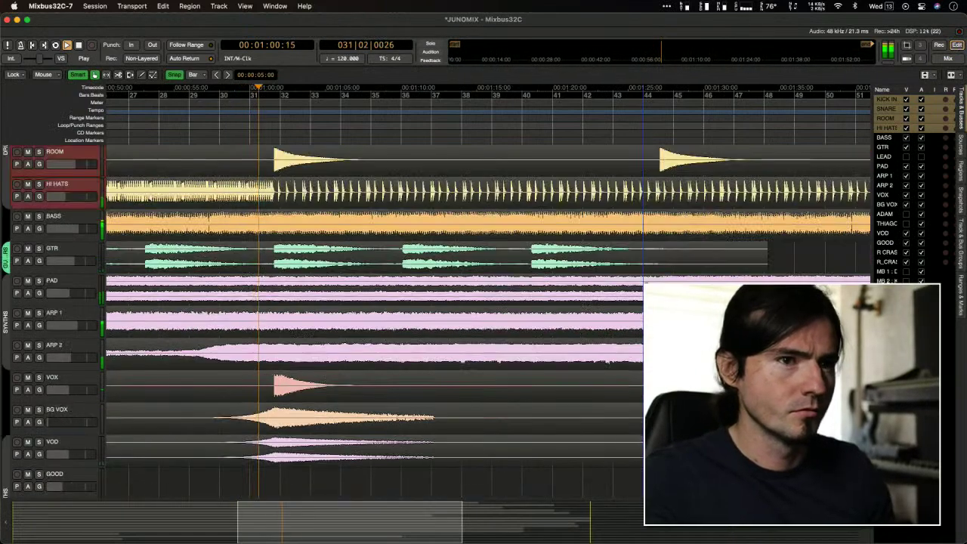
scroll(483, 302, down, 2)
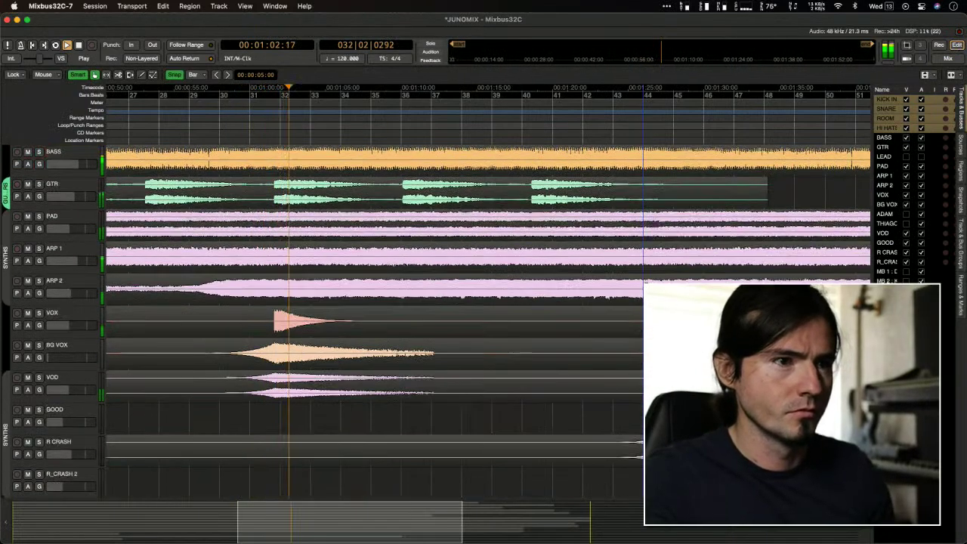
click(947, 58)
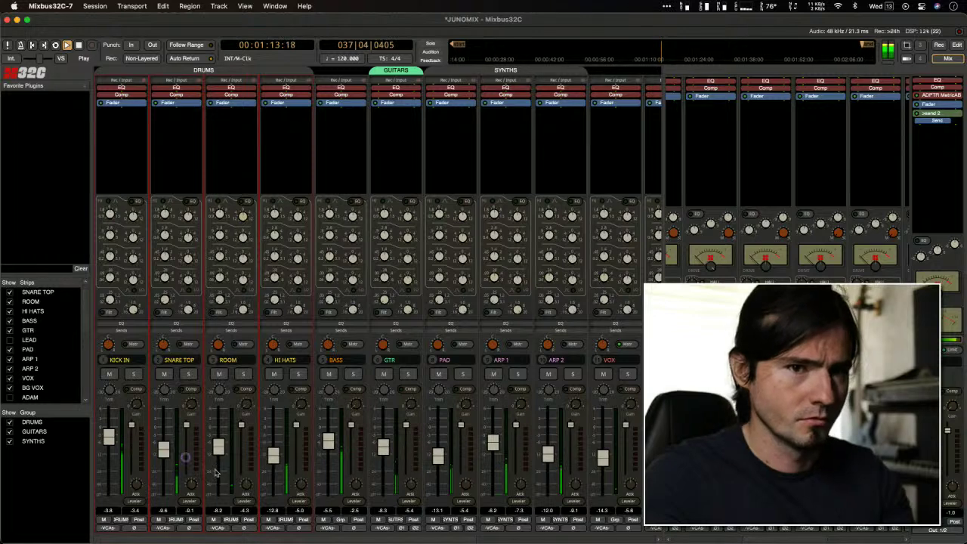
key(space)
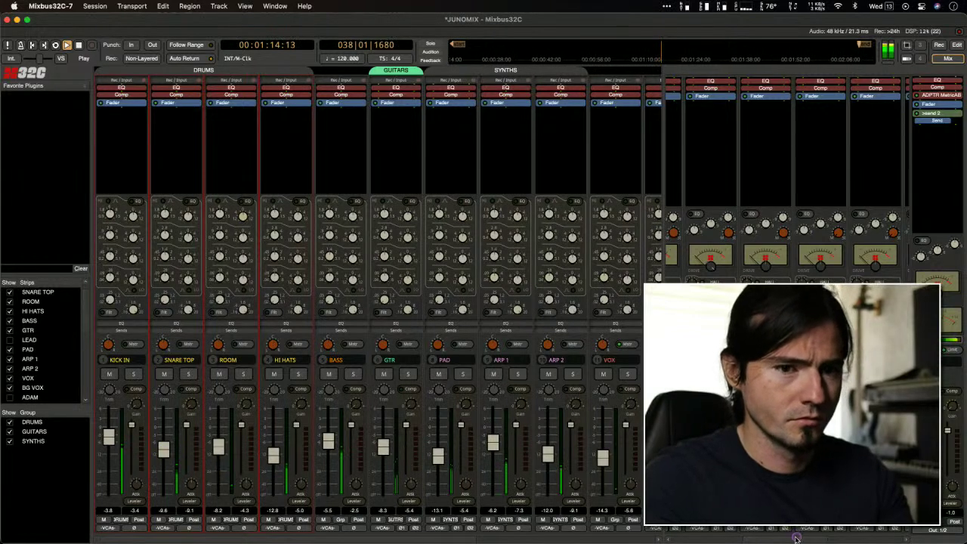
drag(708, 540, 619, 542)
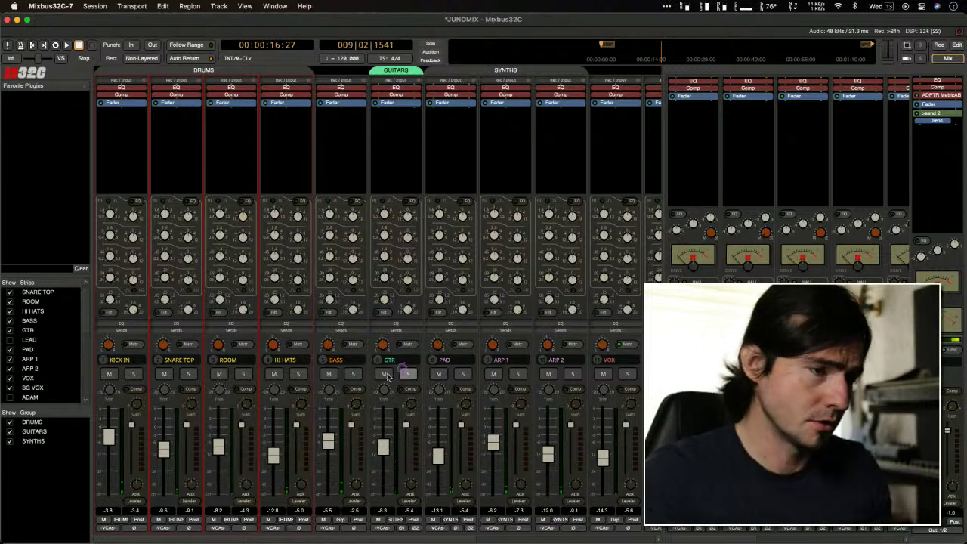
Step: Solo KICK IN and BASS, tune their high-pass filters during playback, with BASS at about 34 Hz, and clear both solos
click(134, 374)
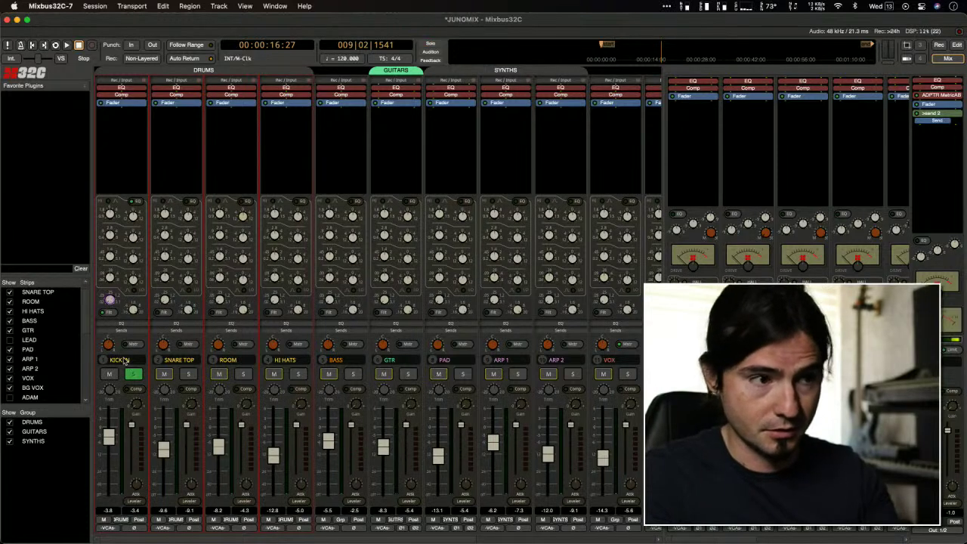
click(352, 374)
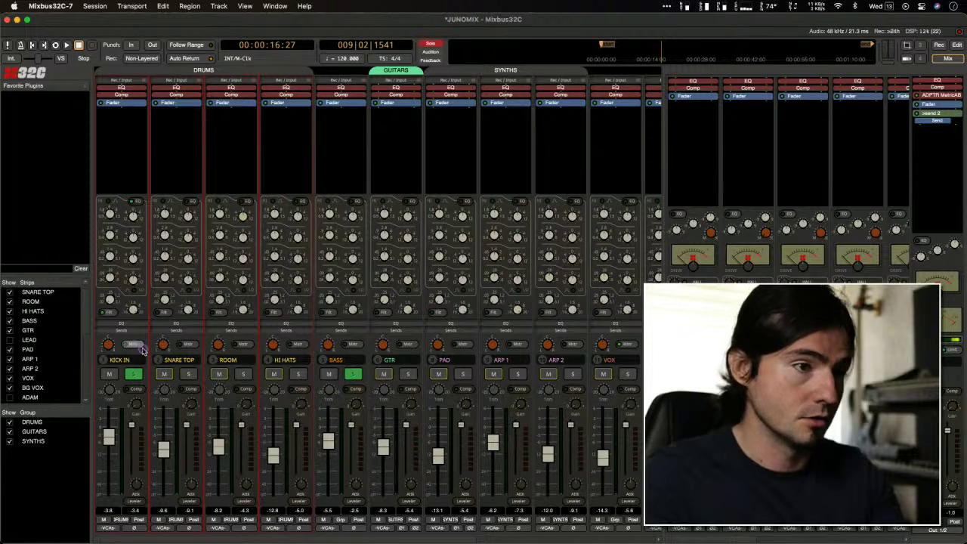
key(space)
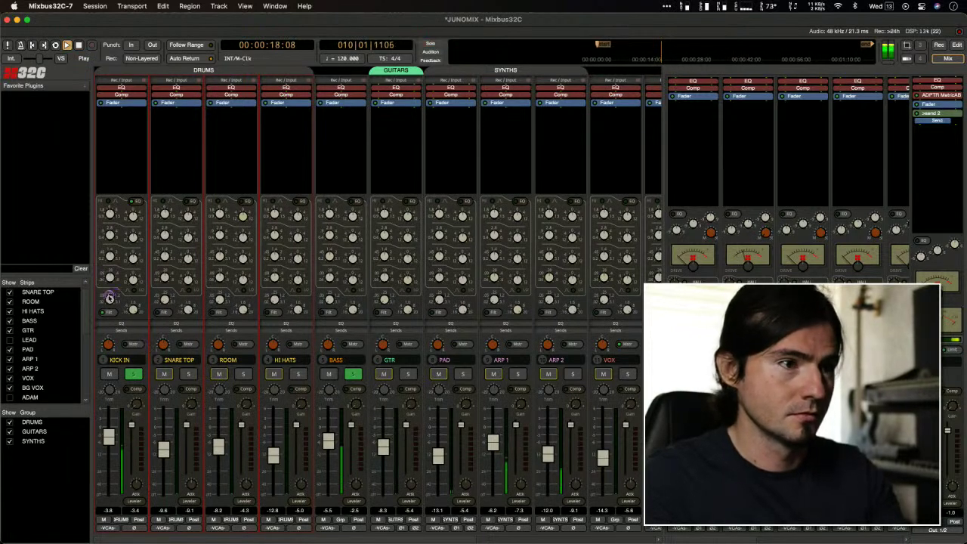
drag(110, 297, 112, 184)
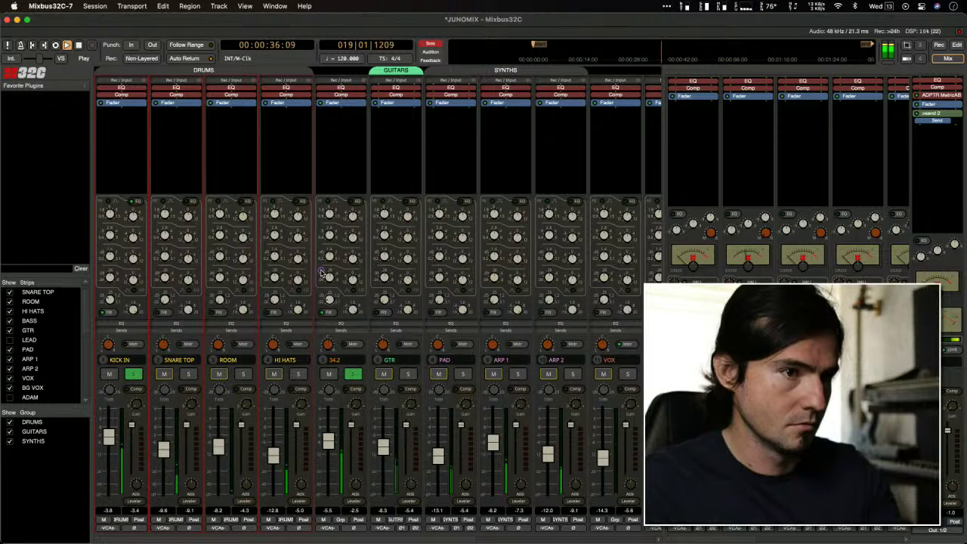
key(space)
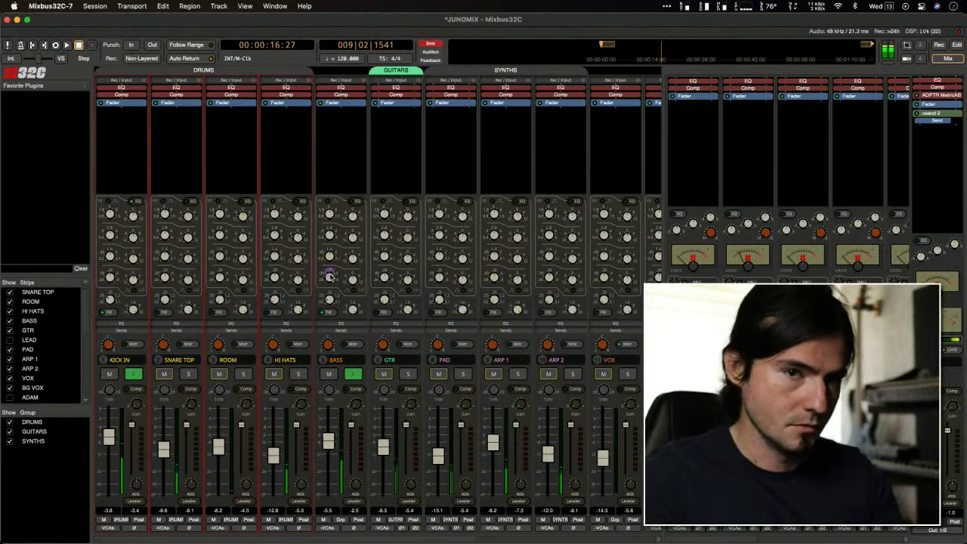
click(134, 375)
click(353, 374)
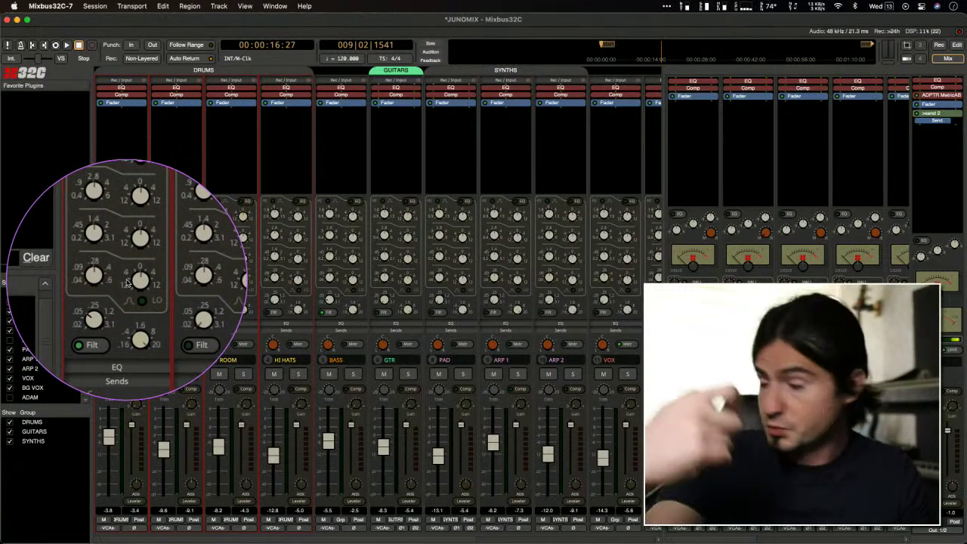
key(Escape)
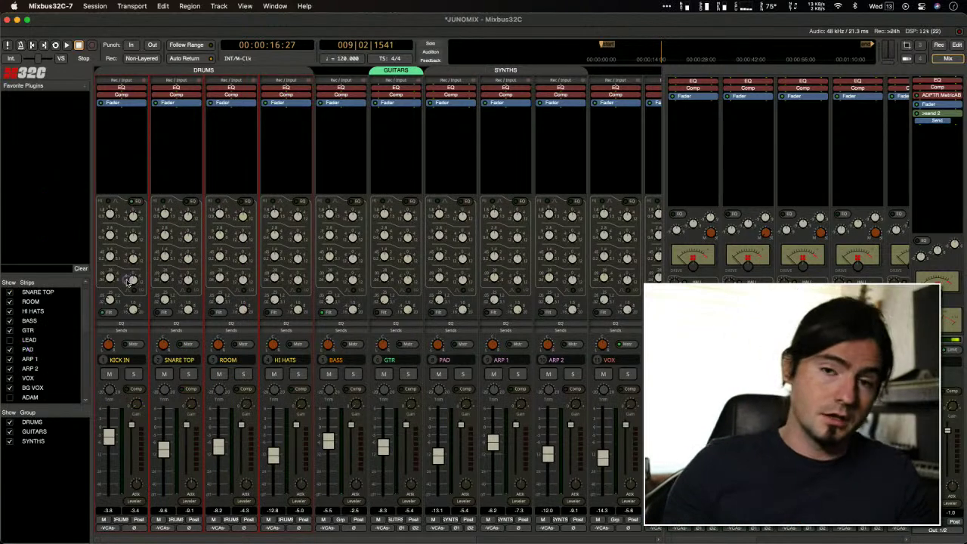
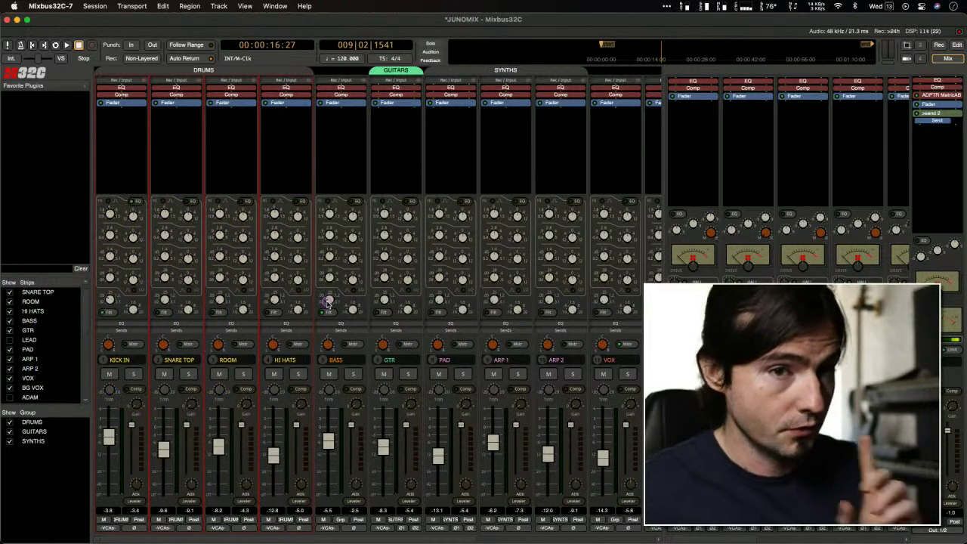
mouse_move(536, 351)
mouse_down()
mouse_move(529, 370)
mouse_move(895, 161)
mouse_move(906, 198)
mouse_move(935, 220)
mouse_move(933, 180)
mouse_up()
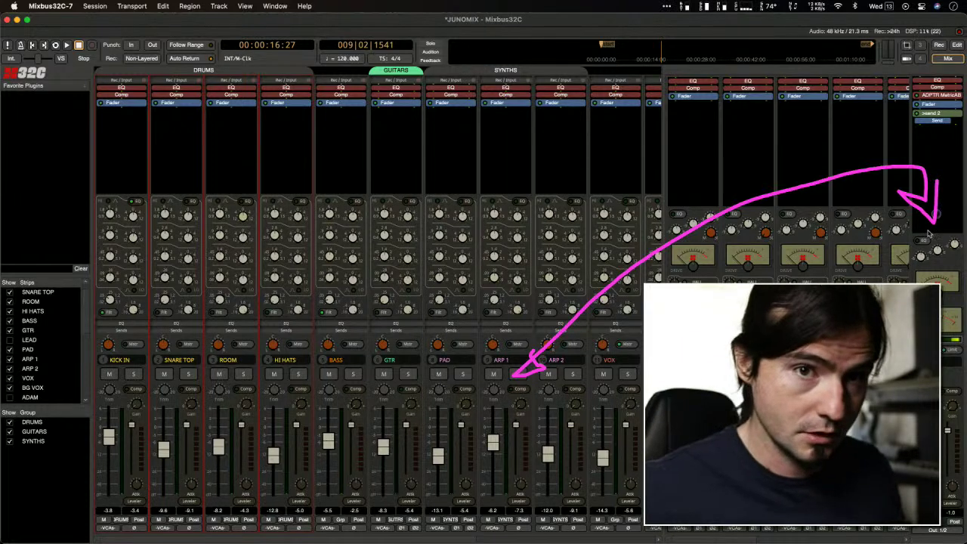
key(ctrl+m)
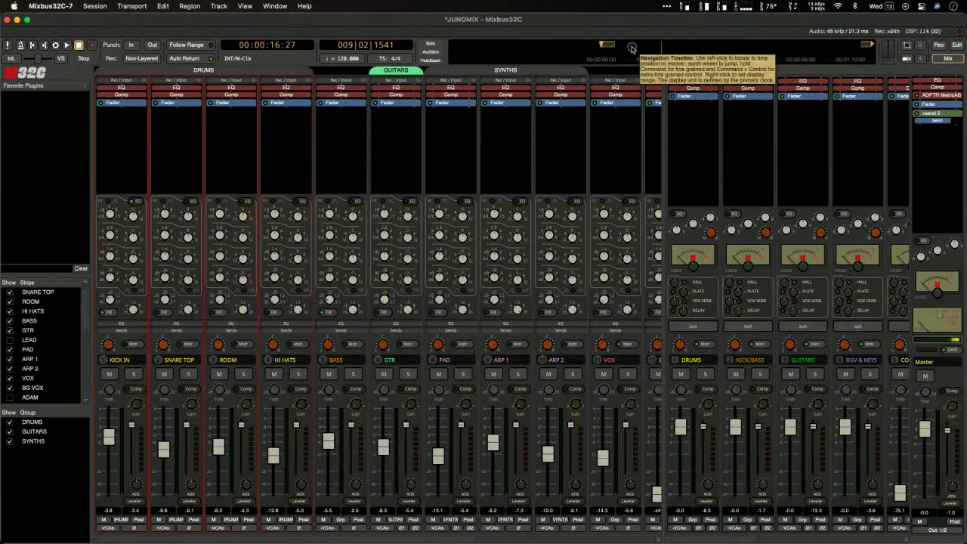
Step: During playback, lower the GTR fader to about -10.1 dB and adjust the Master EQ, boosting the high band by about 3.3 dB
key(space)
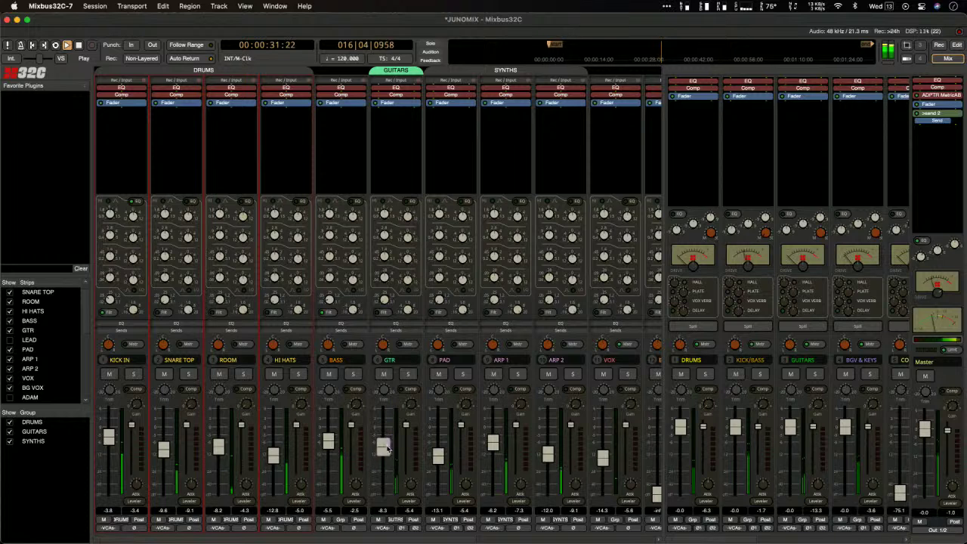
drag(385, 448, 387, 453)
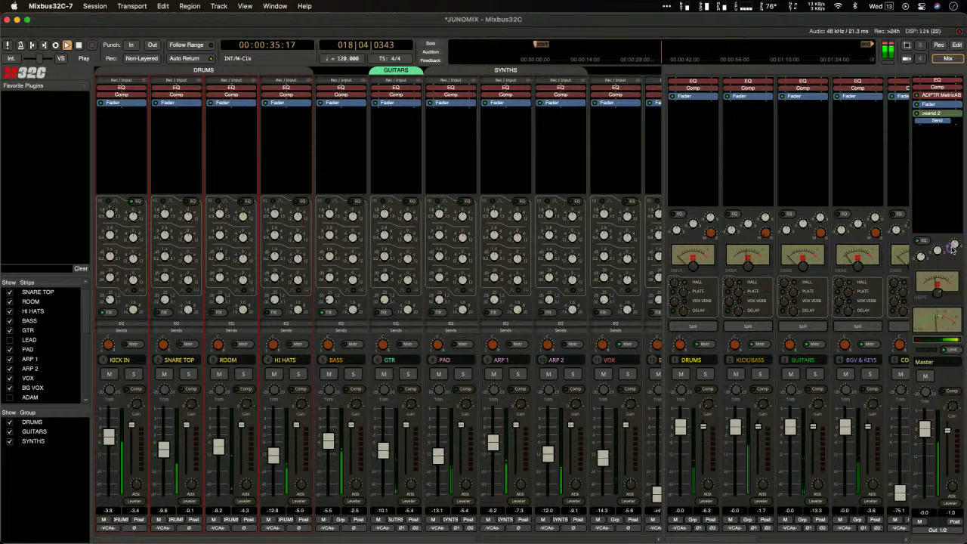
drag(951, 249, 953, 207)
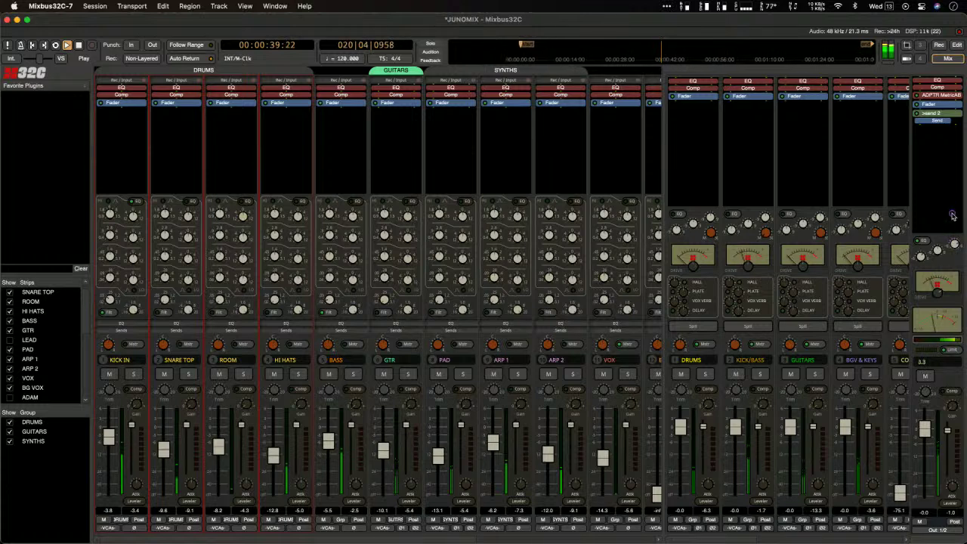
drag(934, 251, 919, 253)
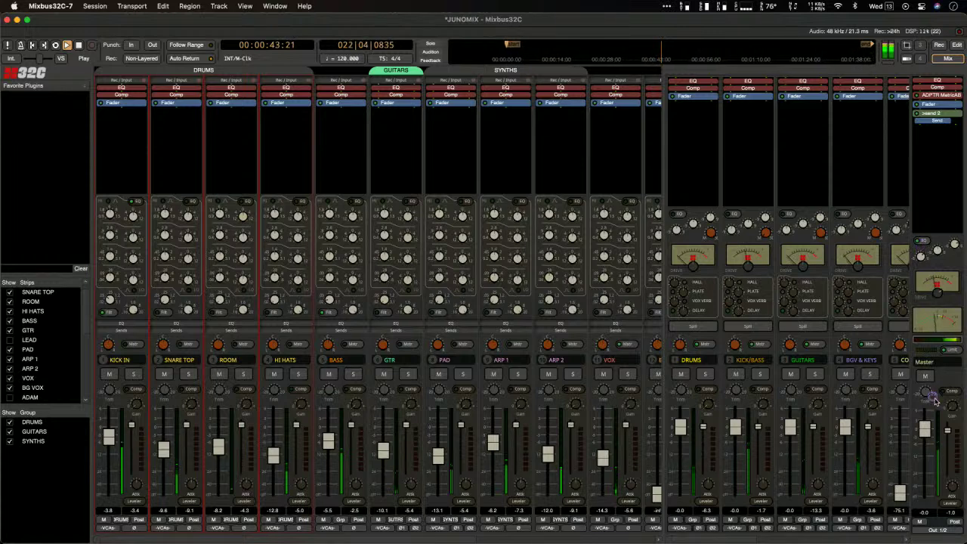
Step: Enable the Master compressor, check its dynamics modes while keeping Leveler, and lower the threshold during playback
click(944, 391)
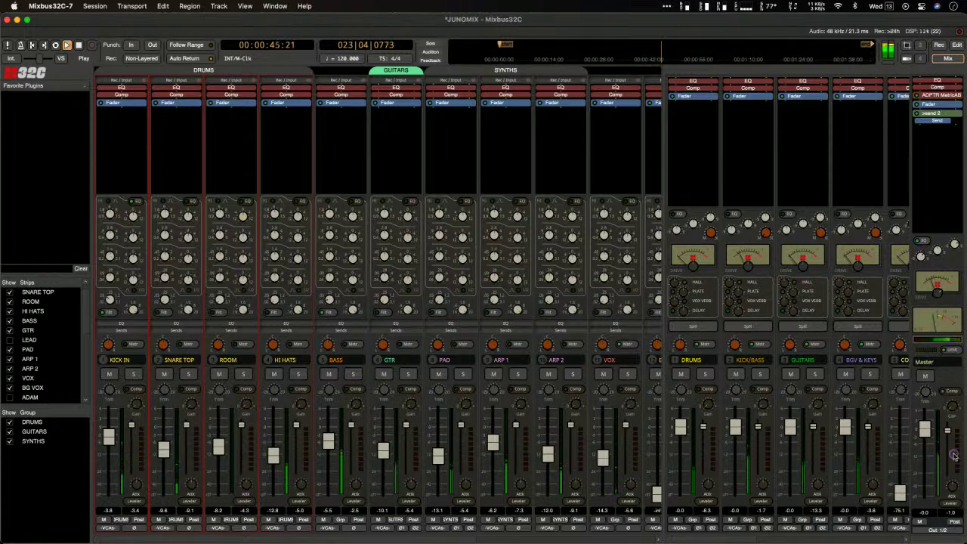
click(948, 503)
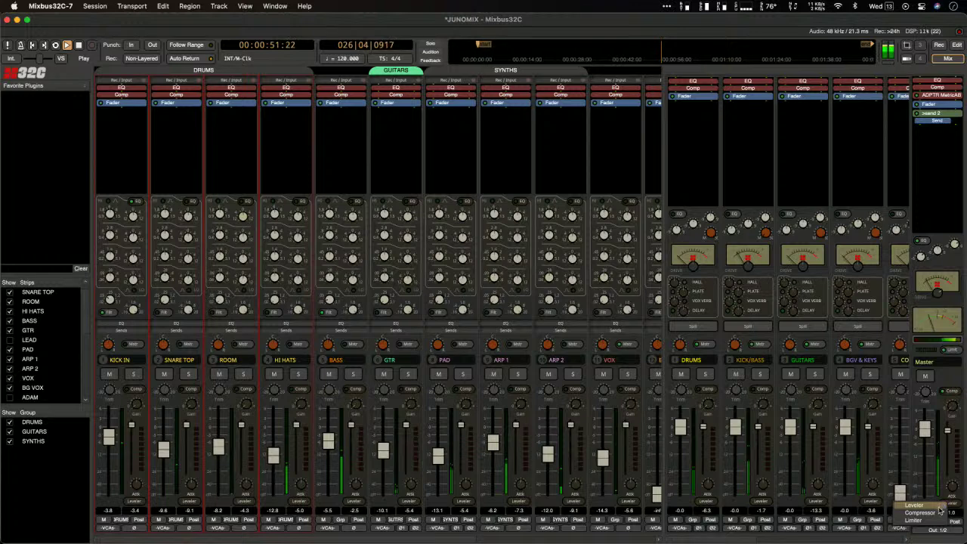
click(937, 512)
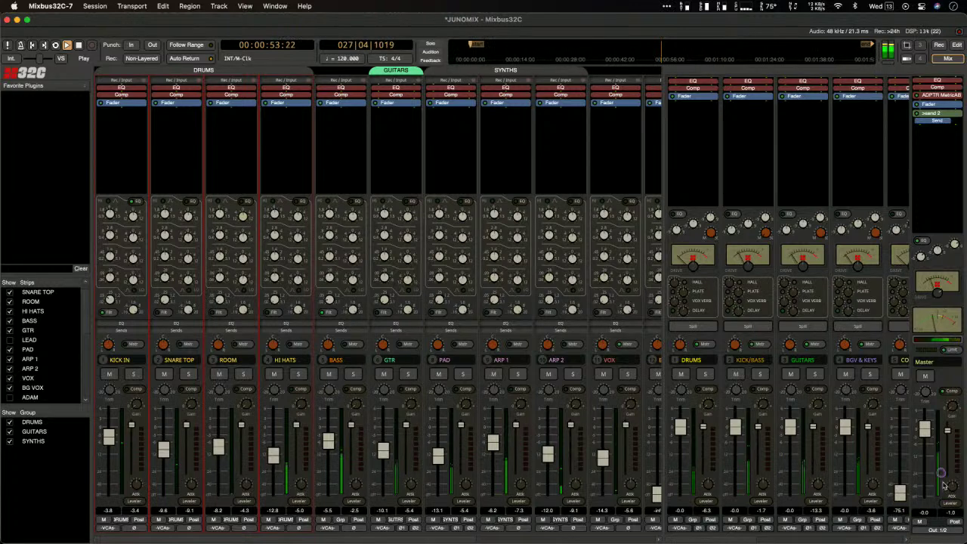
drag(947, 431, 948, 451)
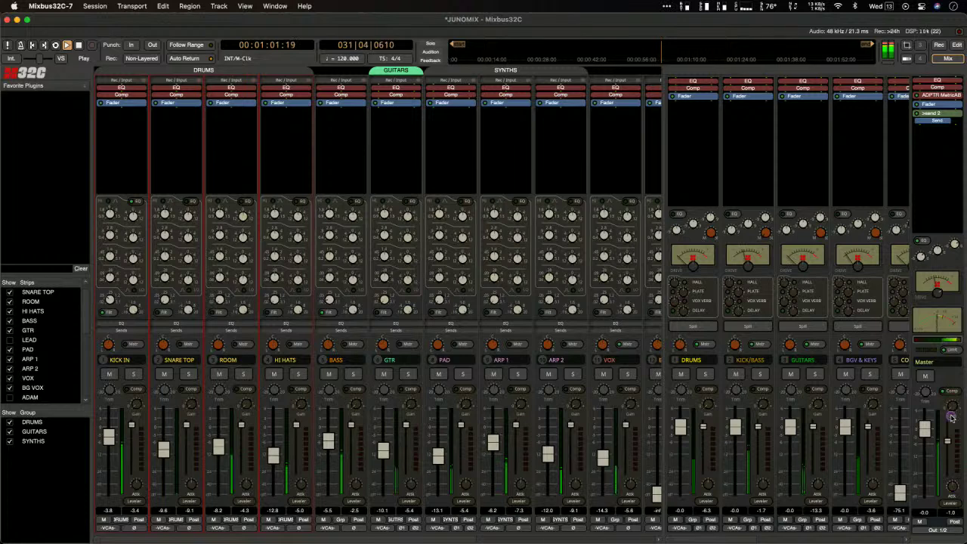
drag(950, 451, 954, 523)
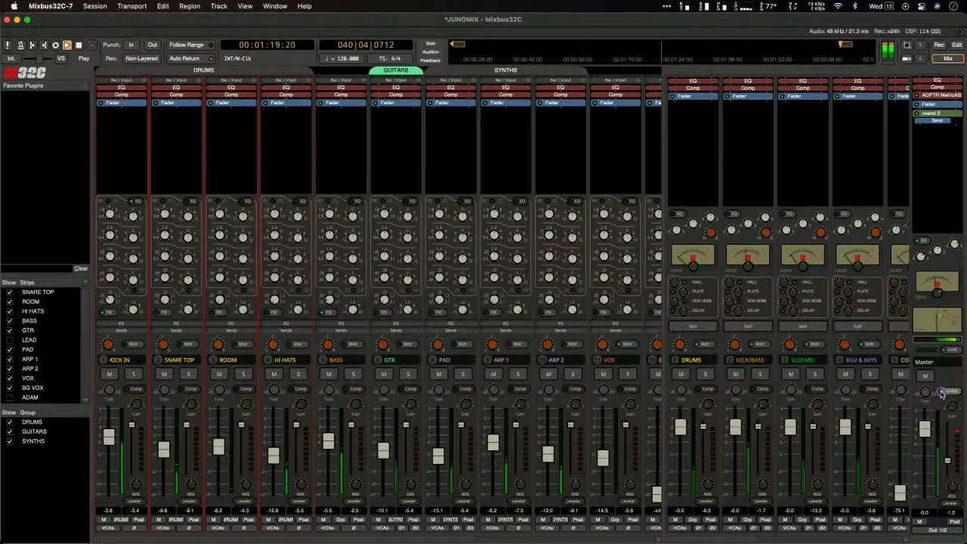
Step: Switch the Master dynamics to Compressor mode, raise its threshold slightly, and stop playback
click(955, 503)
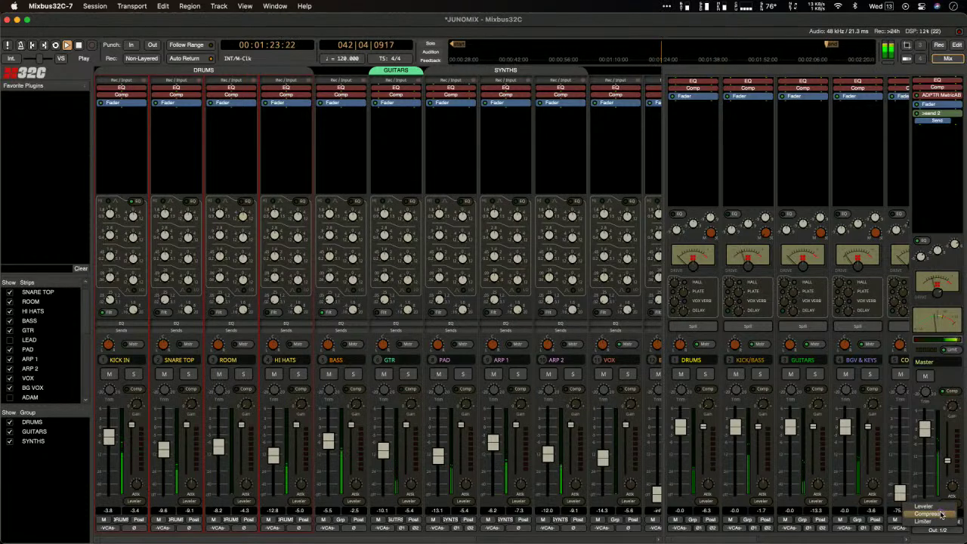
click(934, 505)
click(950, 504)
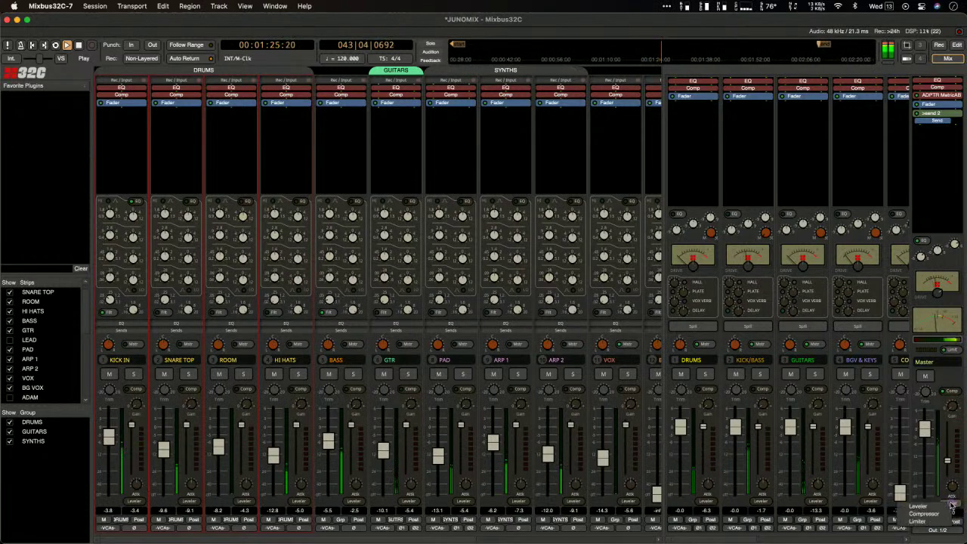
click(923, 513)
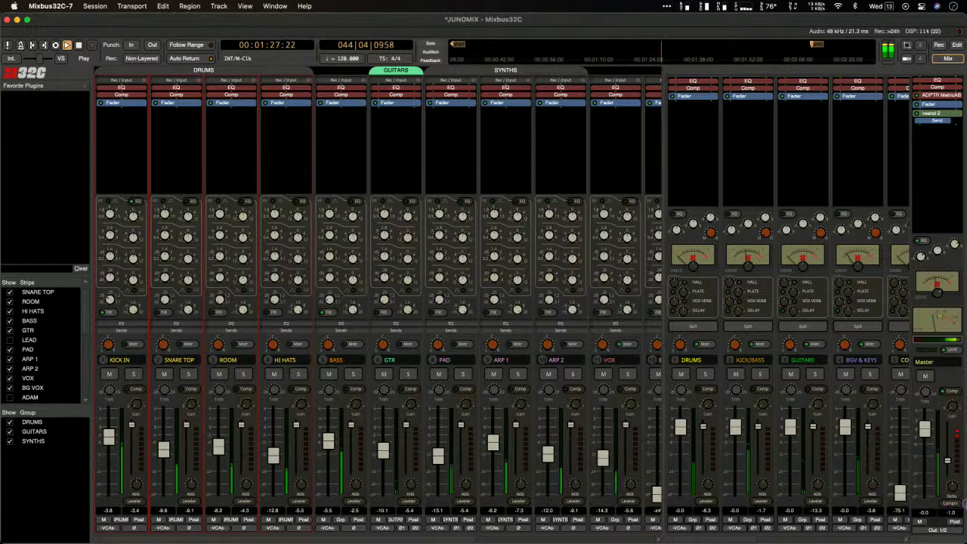
drag(948, 441, 948, 436)
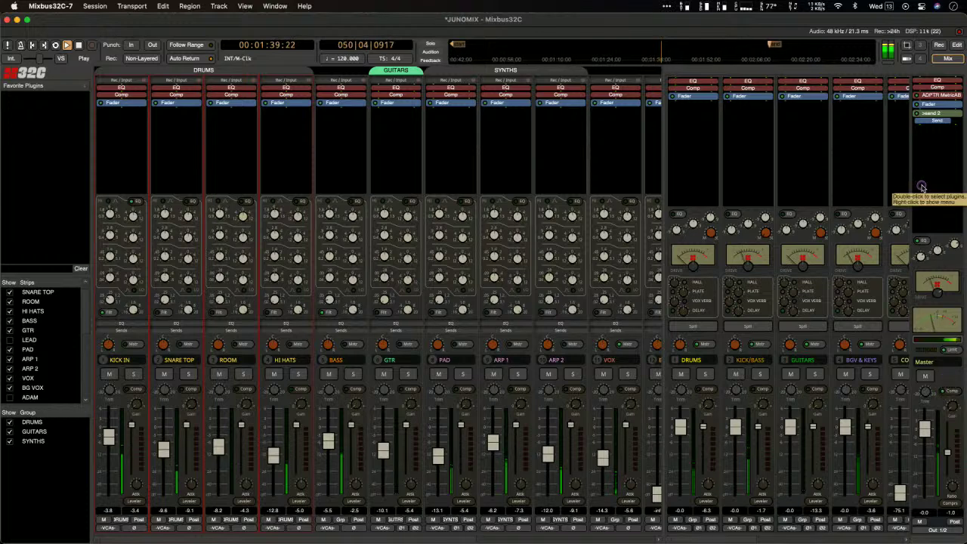
key(space)
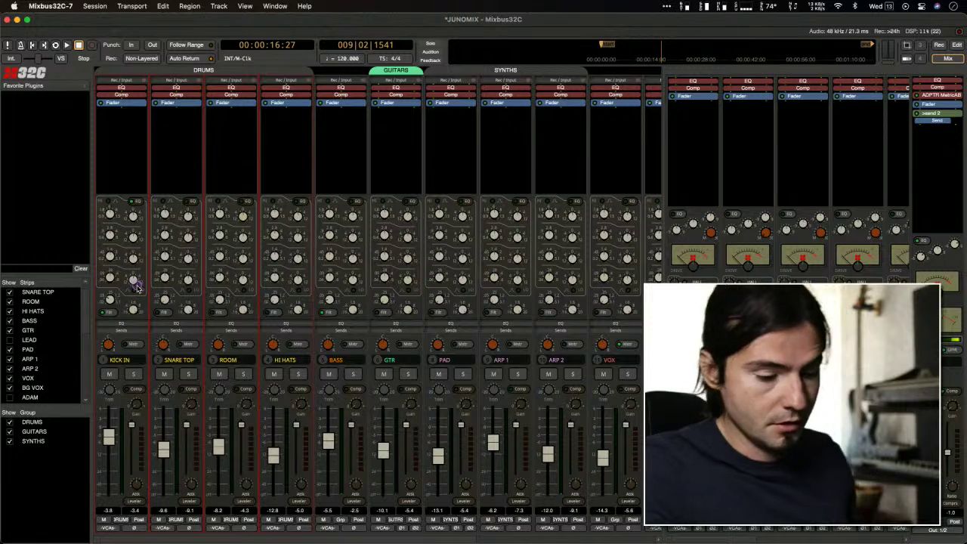
Step: Solo KICK IN, boost its low EQ band by about 18.2 dB and sweep the frequency during playback
click(133, 374)
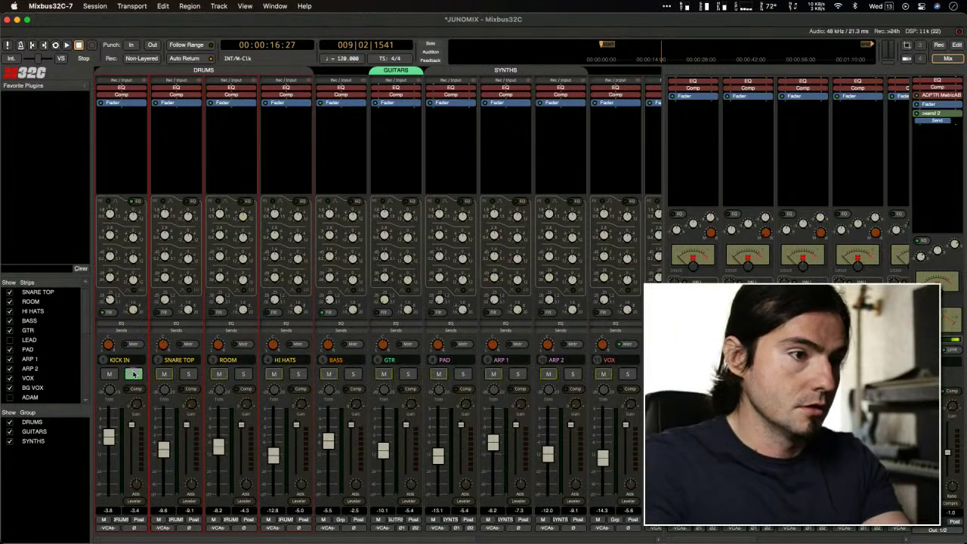
key(space)
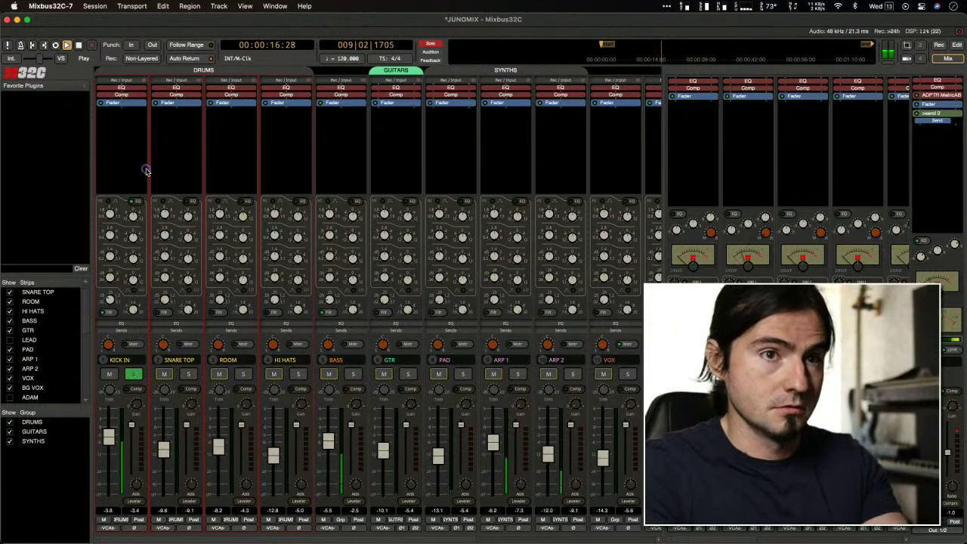
drag(131, 282, 108, 256)
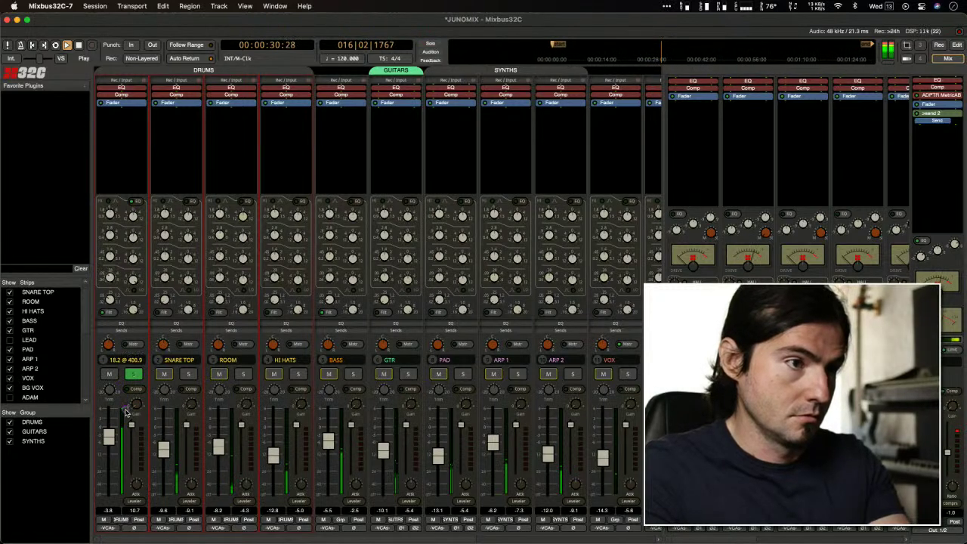
drag(127, 414, 127, 467)
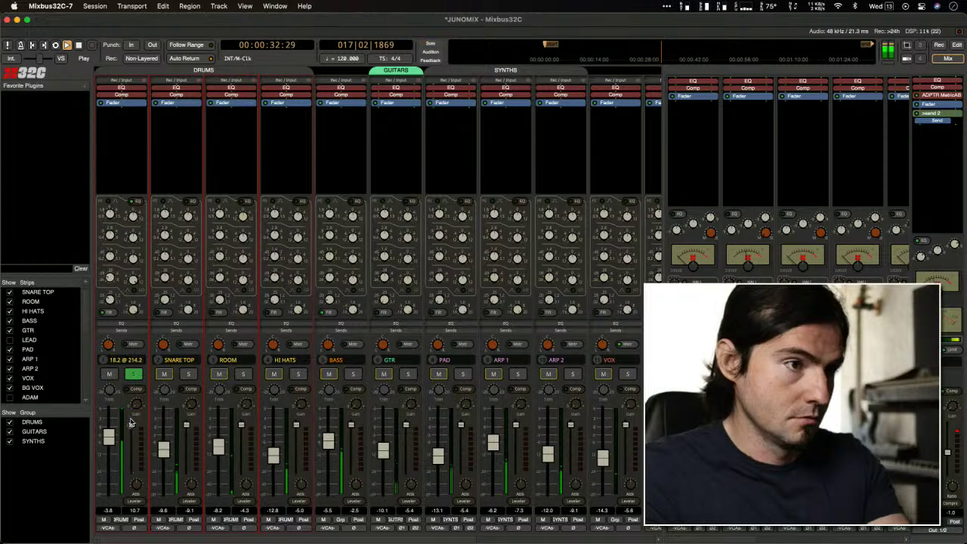
drag(130, 400, 130, 366)
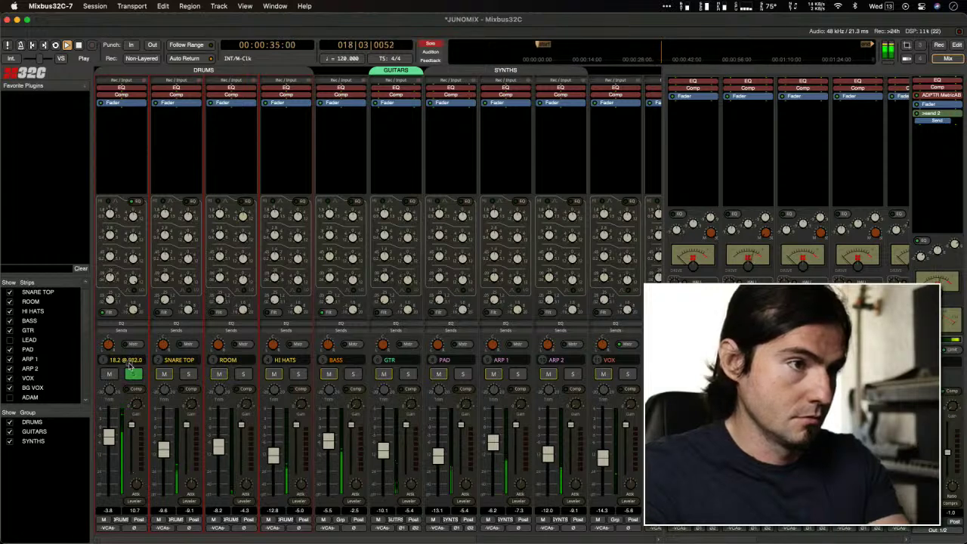
key(space)
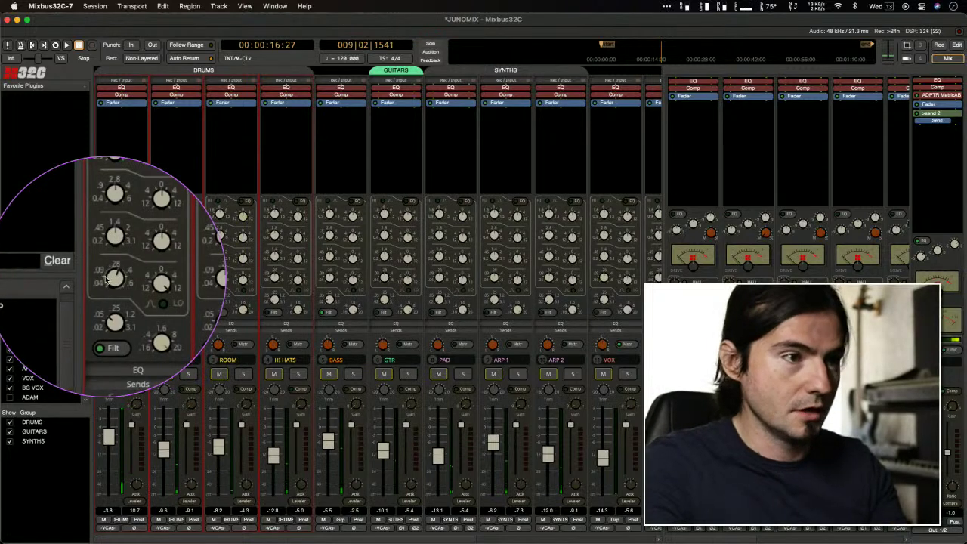
Step: Bring down the low EQ band's gain on KICK IN while auditioning it
drag(134, 280, 132, 308)
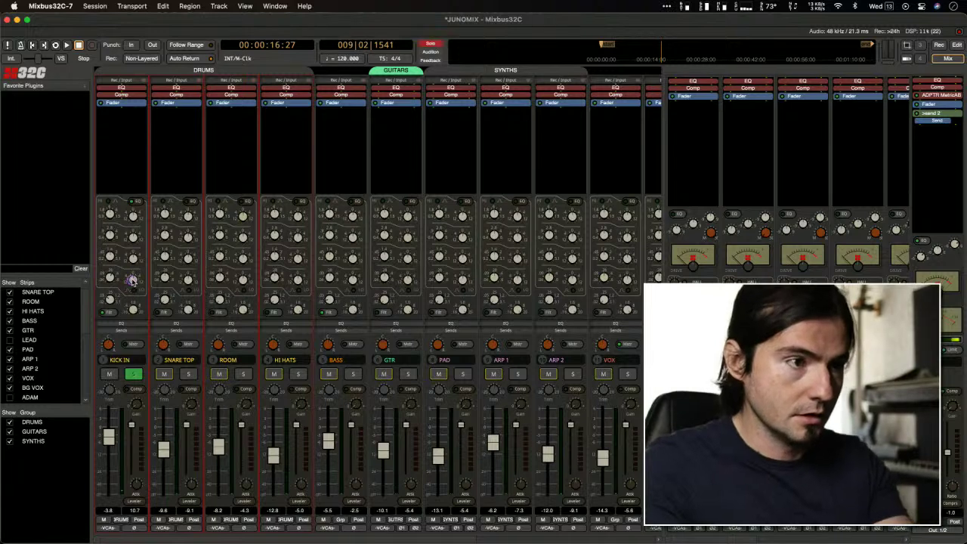
key(space)
drag(131, 280, 134, 318)
key(space)
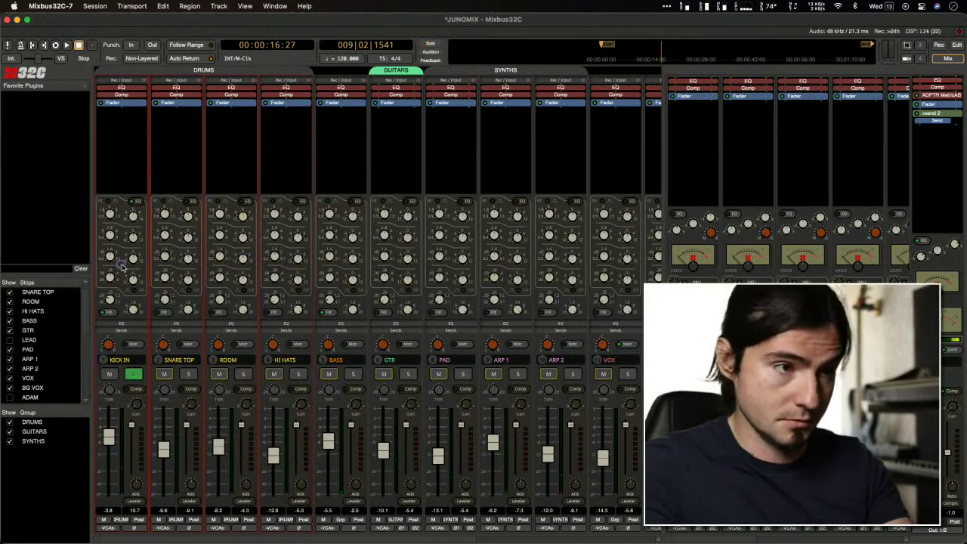
Step: Boost the low-mid EQ band of KICK IN by about 11.5 dB and sweep its frequency during playback
drag(131, 259, 123, 171)
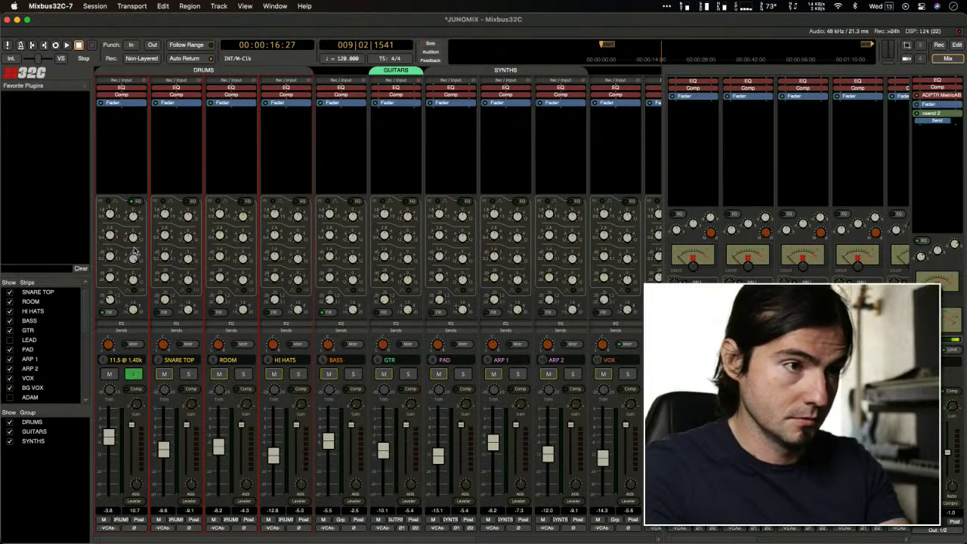
key(space)
drag(135, 251, 121, 334)
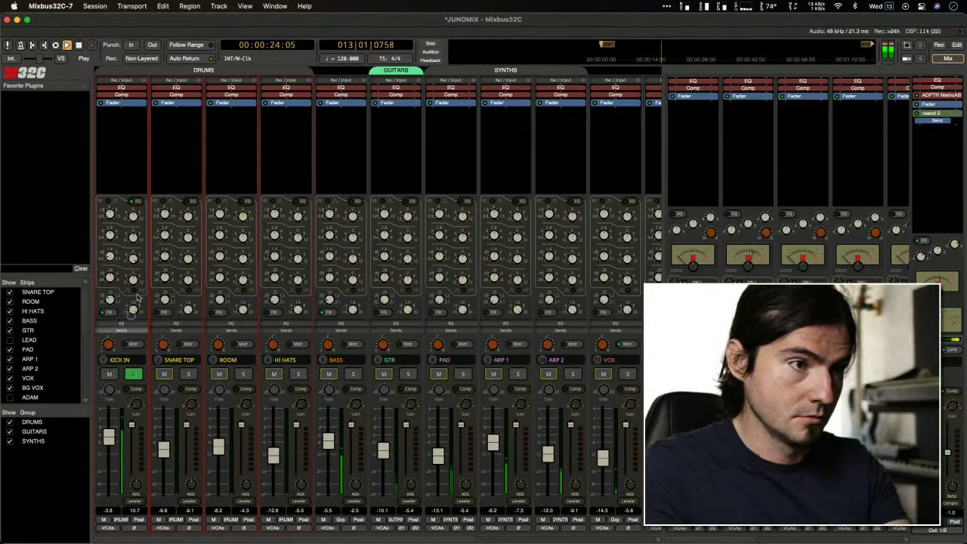
key(space)
Step: Cut the low-mid EQ band of KICK IN to about -5.6 dB at 297.9 Hz during playback
drag(132, 261, 134, 264)
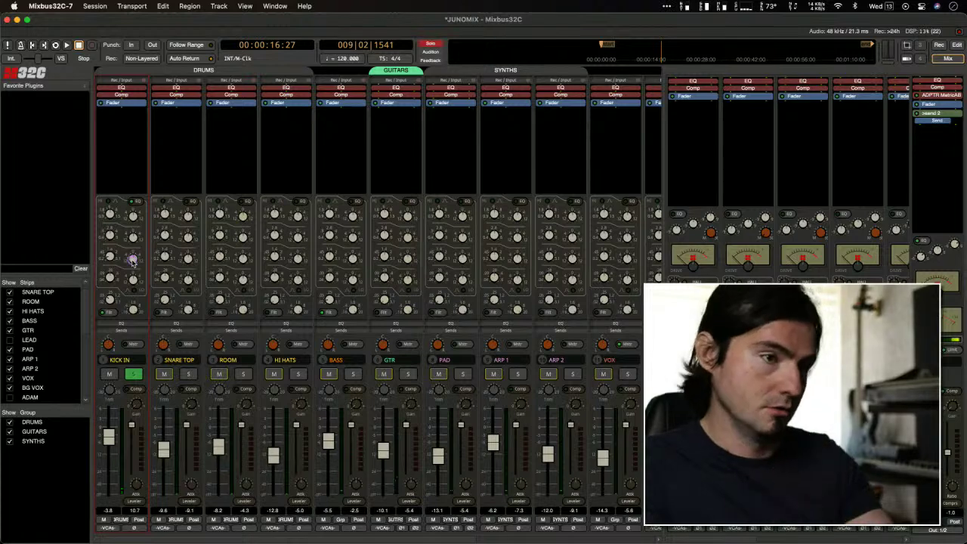
key(space)
drag(132, 260, 132, 306)
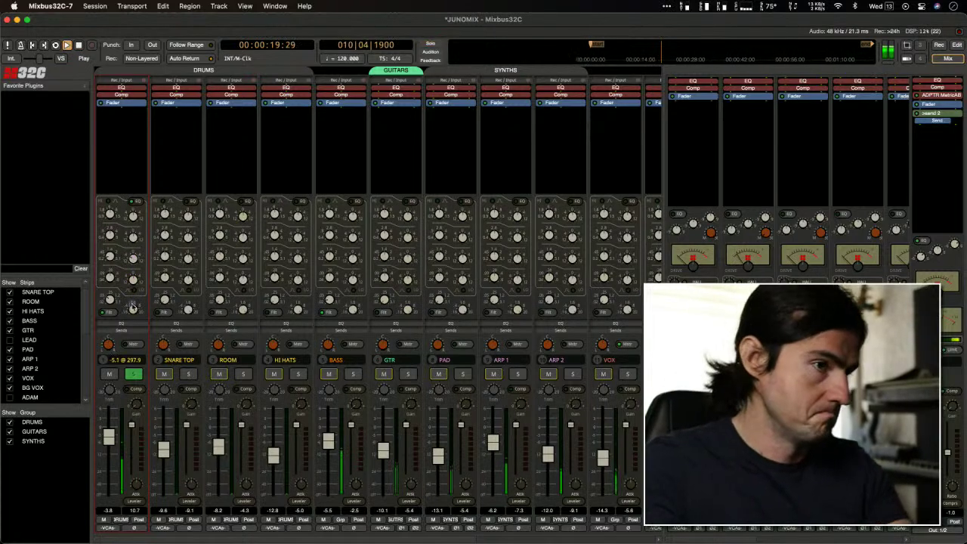
drag(133, 306, 134, 311)
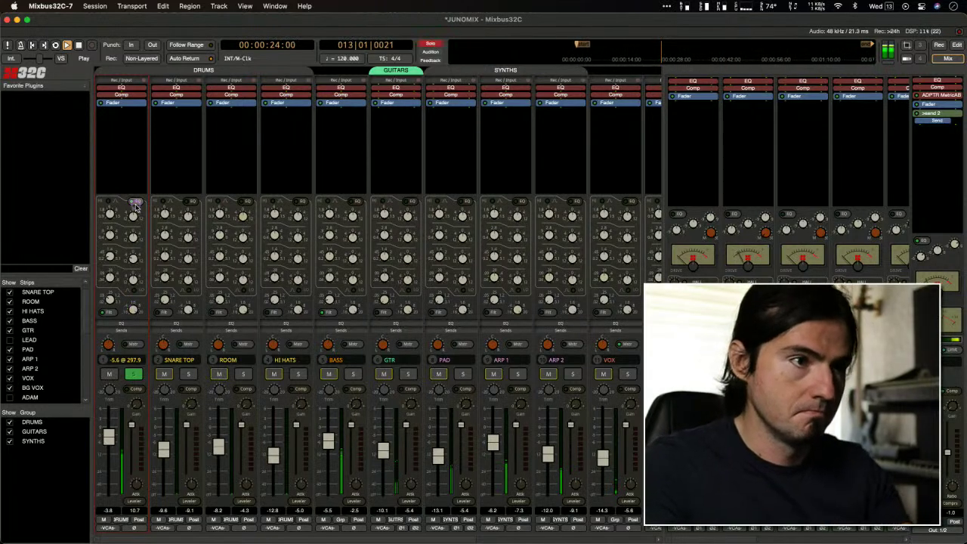
key(space)
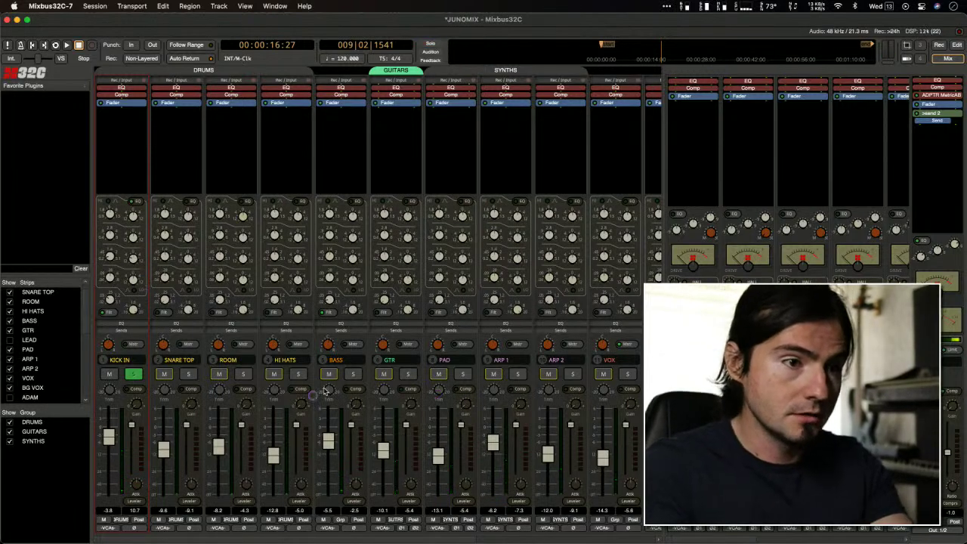
Step: Solo BASS with KICK IN, raise the KICK IN fader to about -0.8 dB, and adjust the kick's high-mid EQ band during playback
click(353, 374)
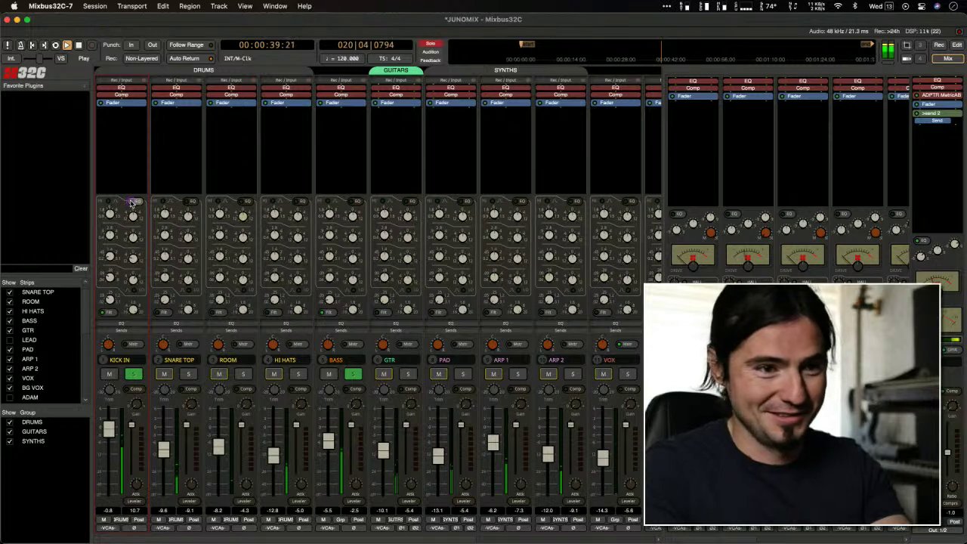
key(space)
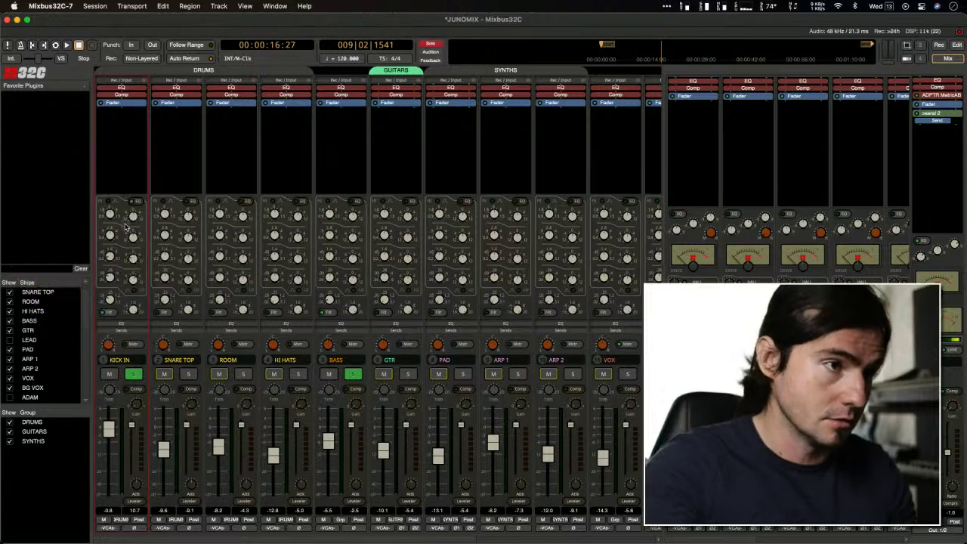
key(space)
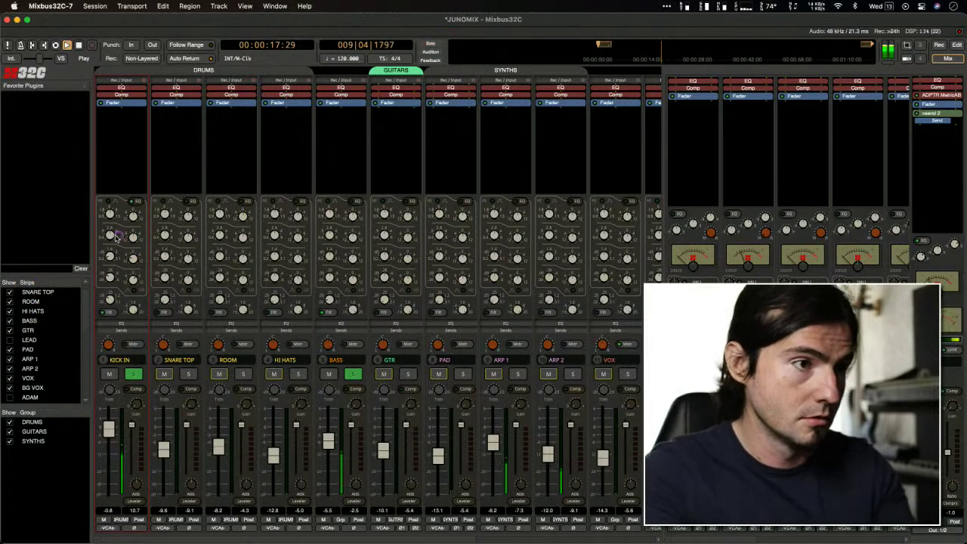
drag(111, 229, 134, 162)
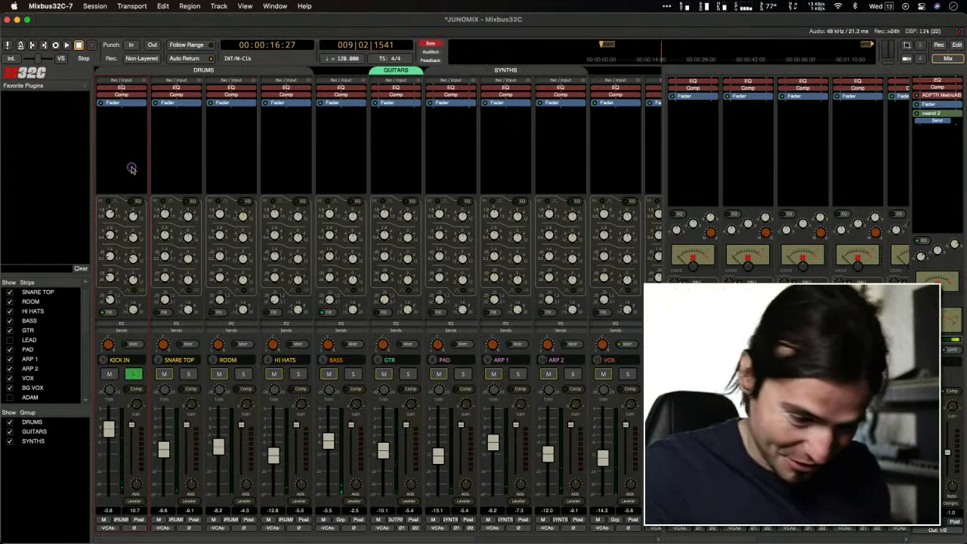
Step: Compare the soloed KICK IN with its EQ bypassed and enabled during playback
key(ctrl+alt+m)
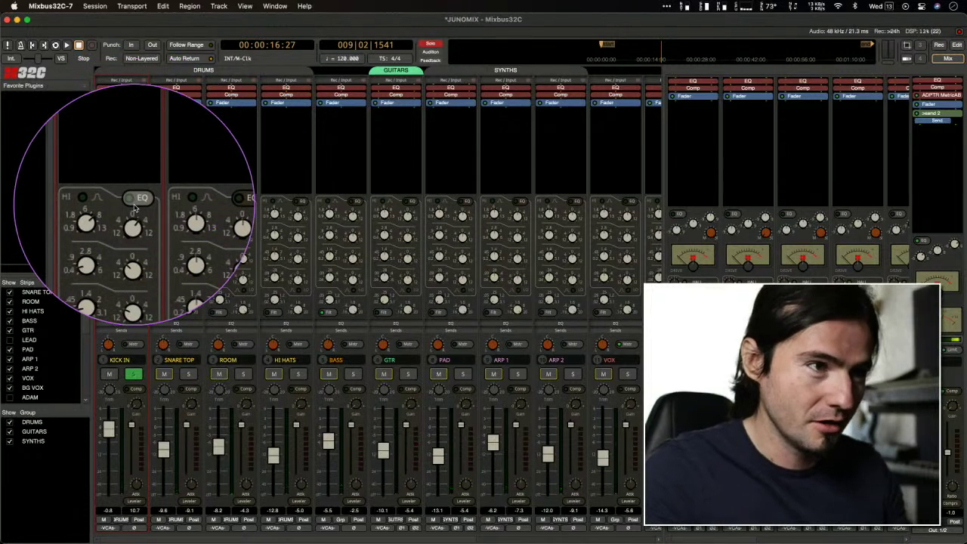
key(ctrl+alt+m)
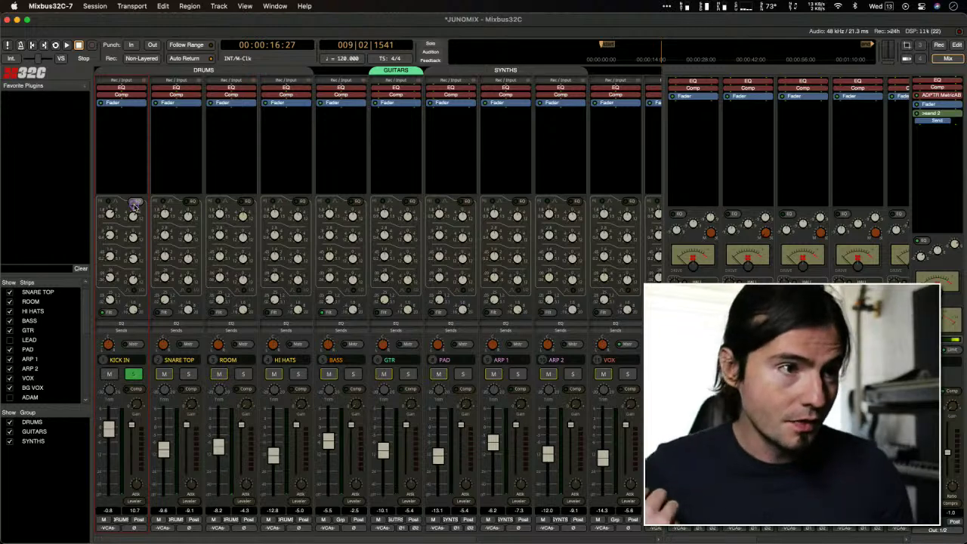
key(space)
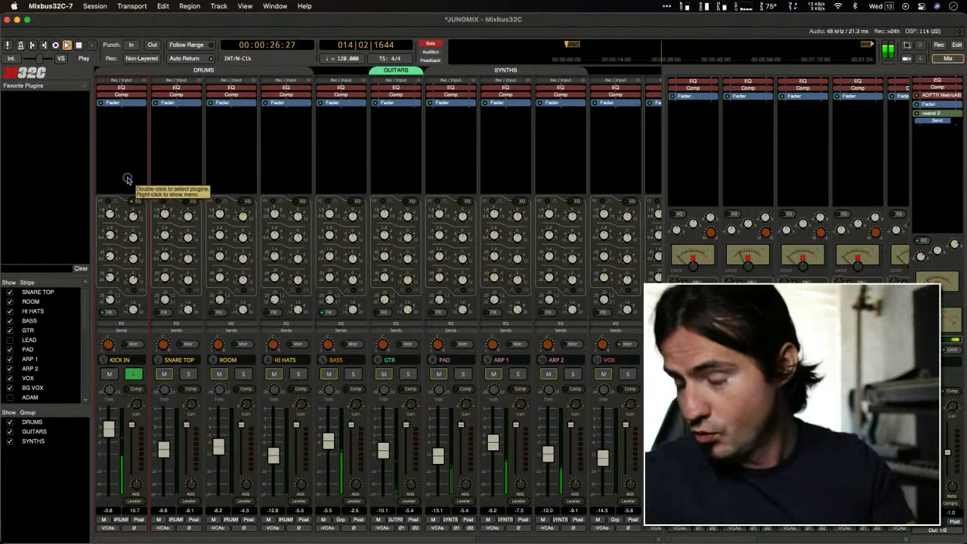
key(space)
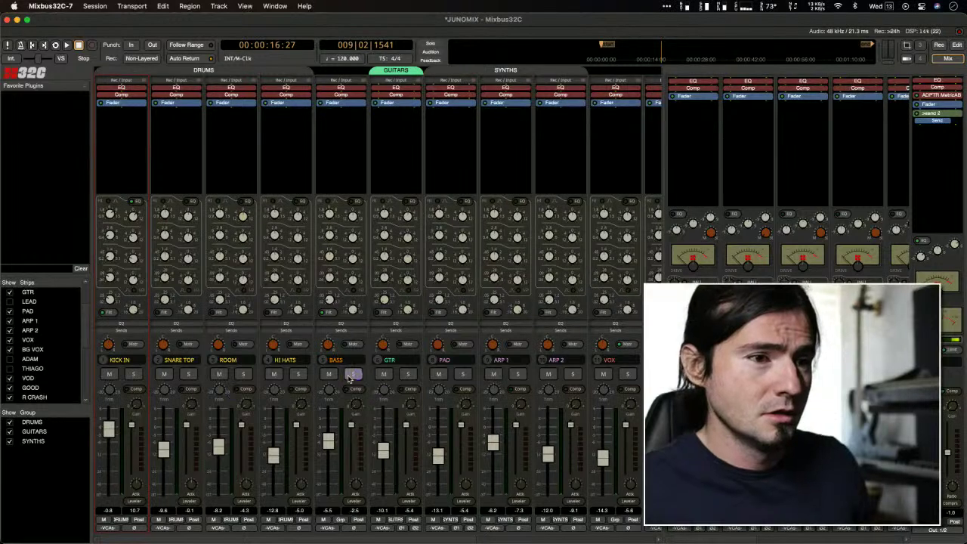
Step: Solo BASS with KICK IN, boost its low-mid EQ band about 8.3 dB for a sweep, and cut it about 1.4 dB at 333.3 Hz
click(352, 374)
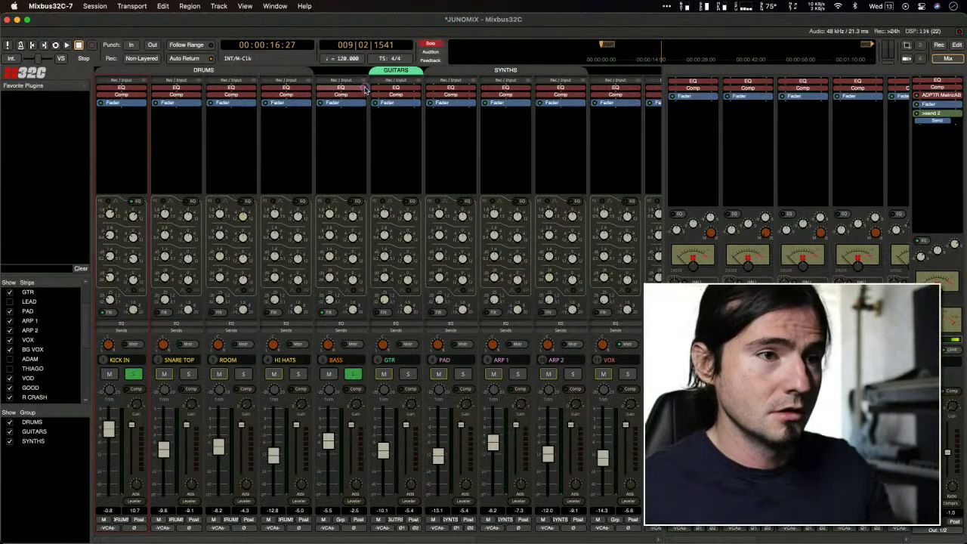
key(space)
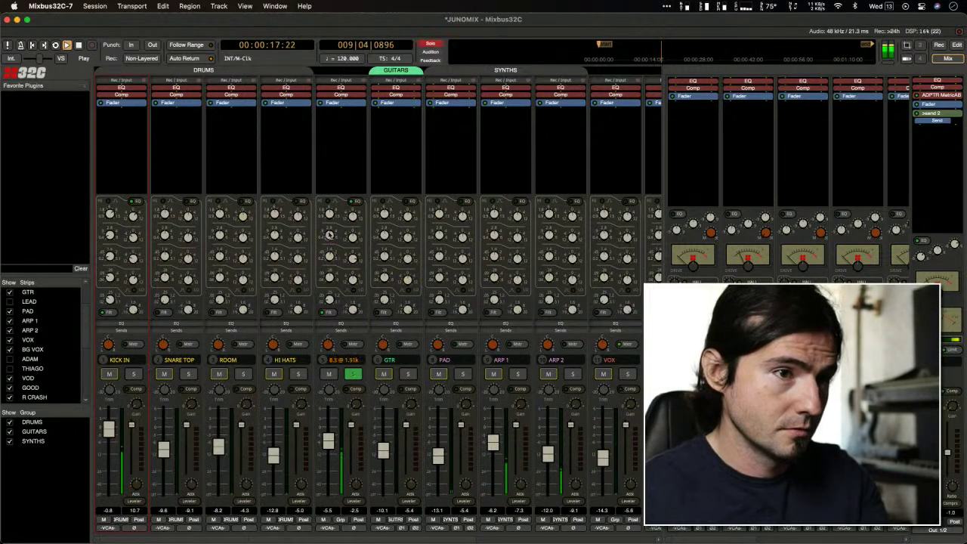
drag(330, 284, 334, 309)
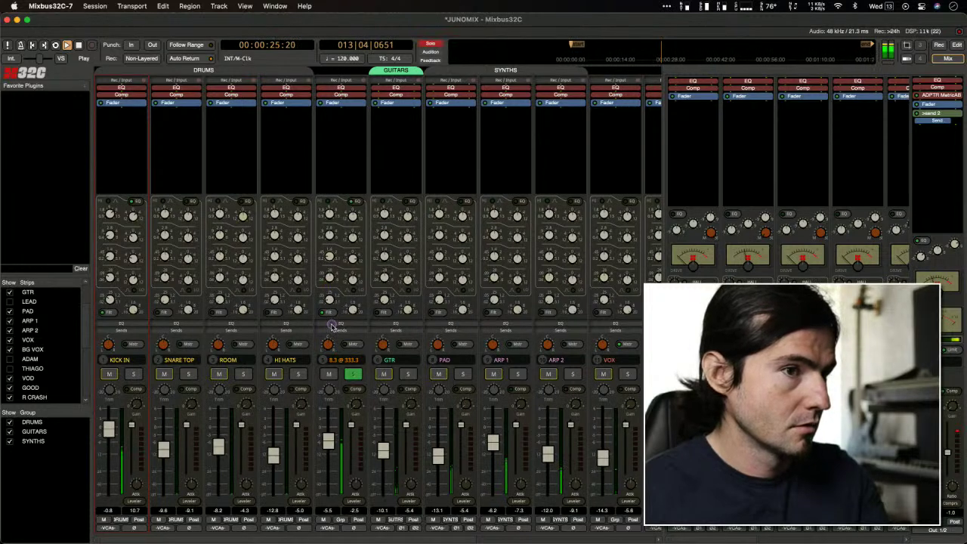
key(space)
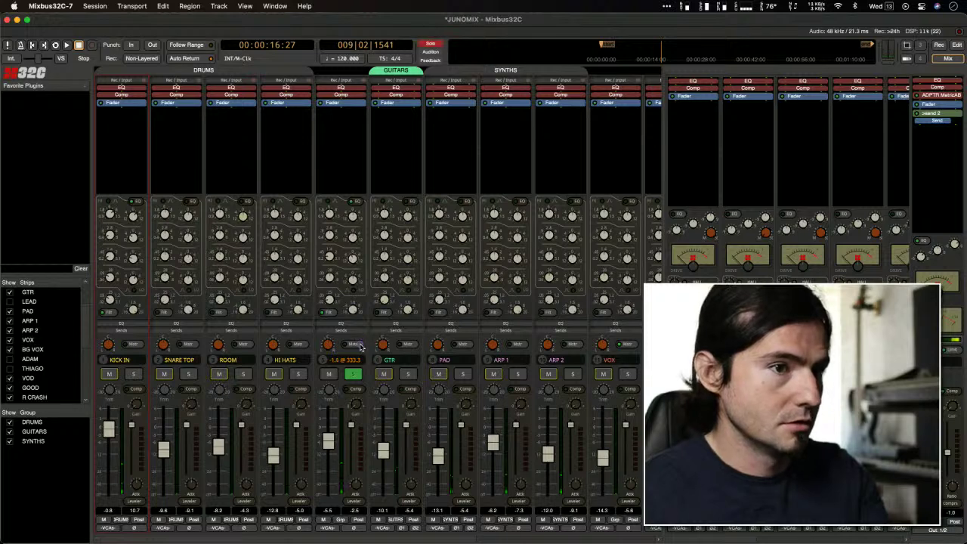
Step: Listen to the soloed KICK IN and BASS together, and unsolo both channels
key(space)
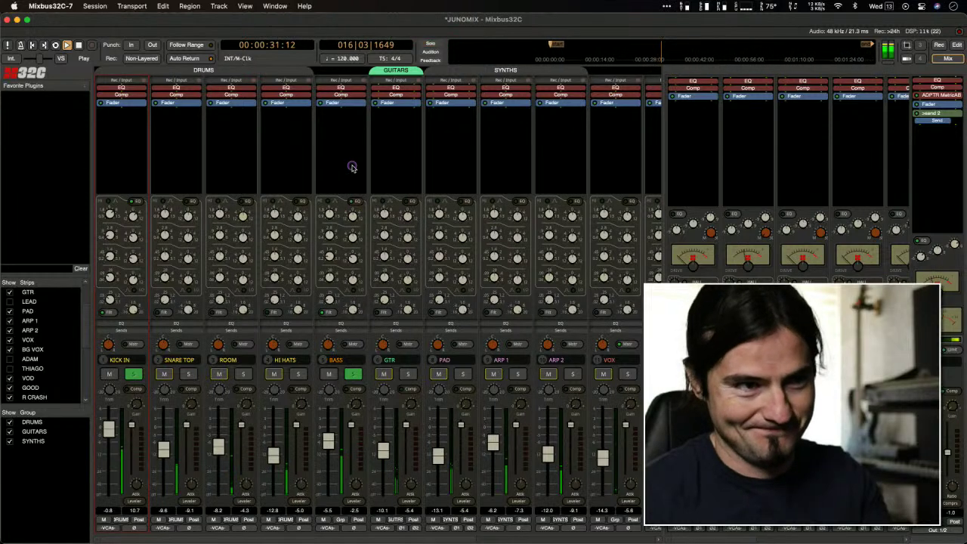
key(space)
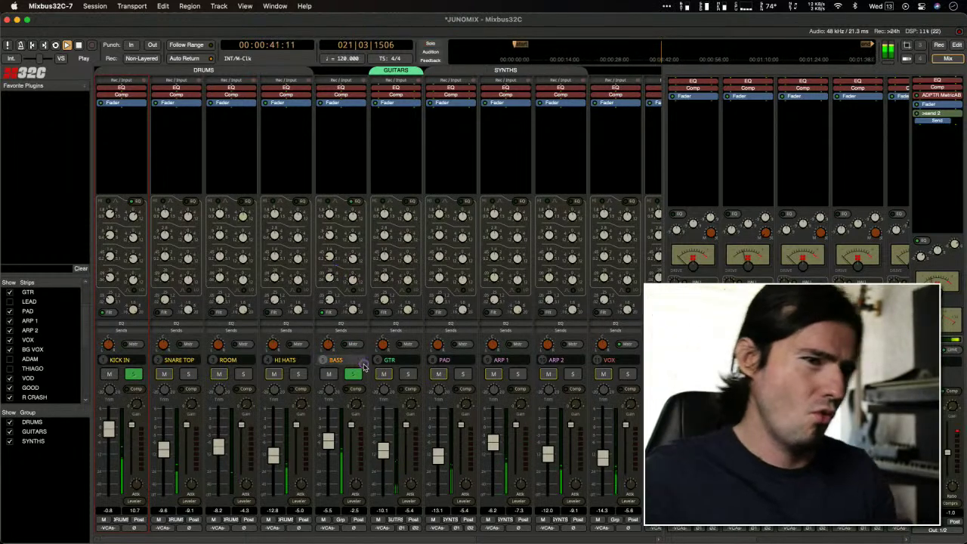
key(space)
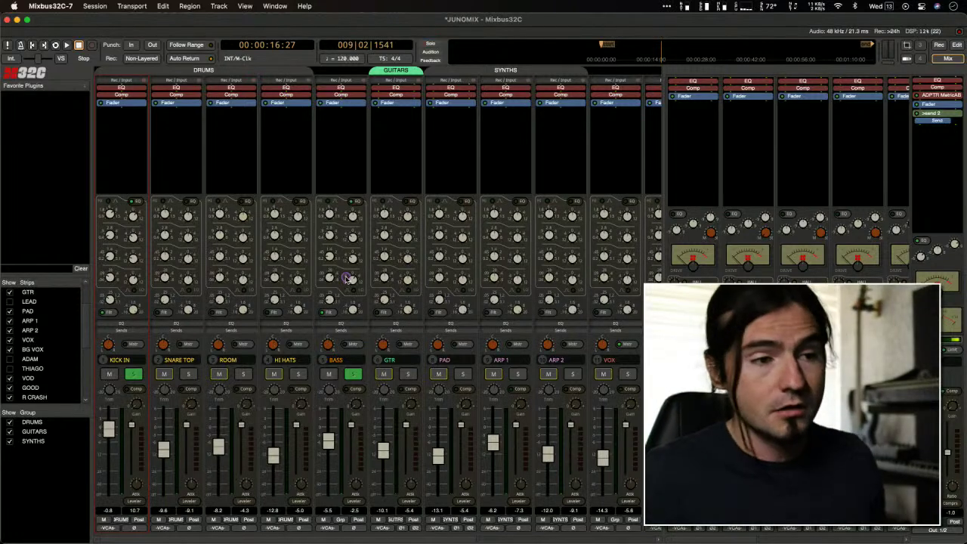
click(352, 374)
click(142, 375)
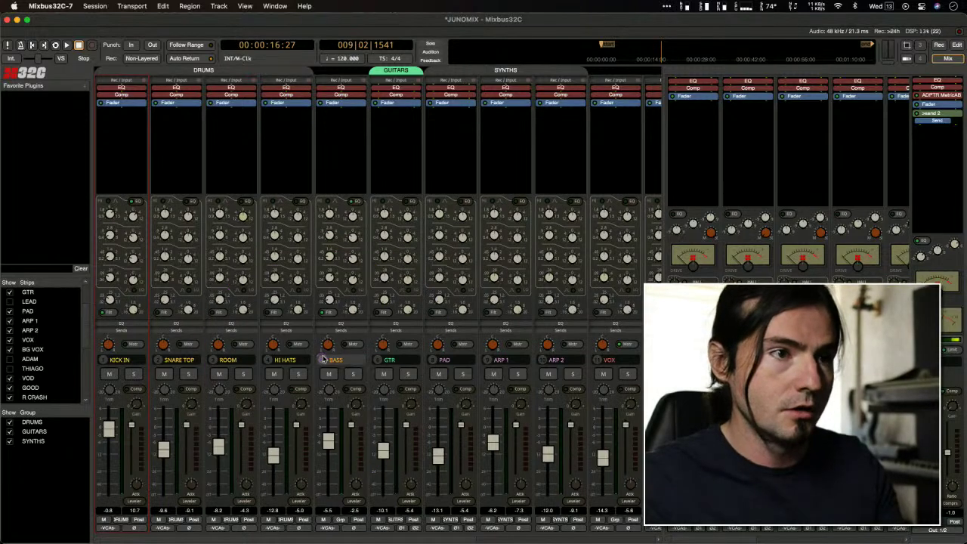
mouse_move(322, 358)
mouse_down()
mouse_move(744, 153)
mouse_move(748, 219)
mouse_up()
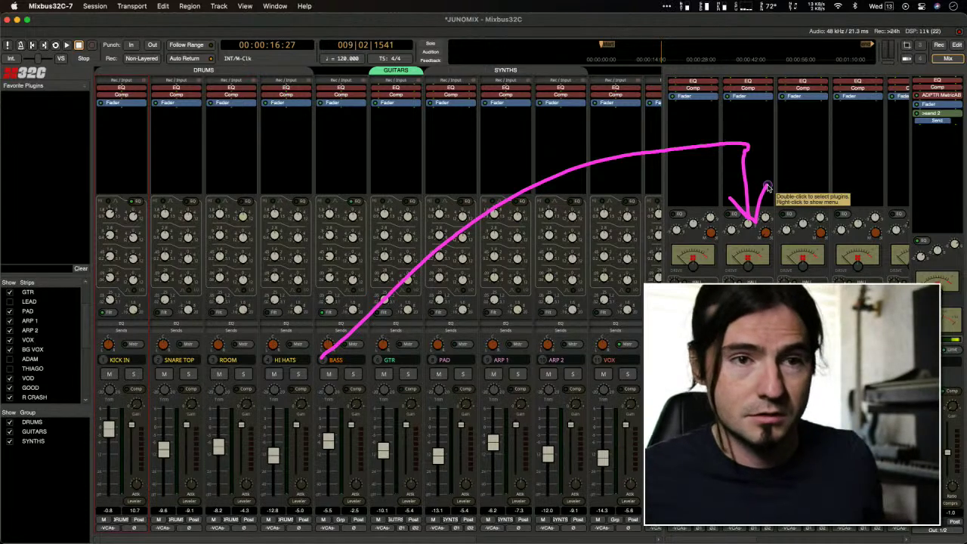
key(Escape)
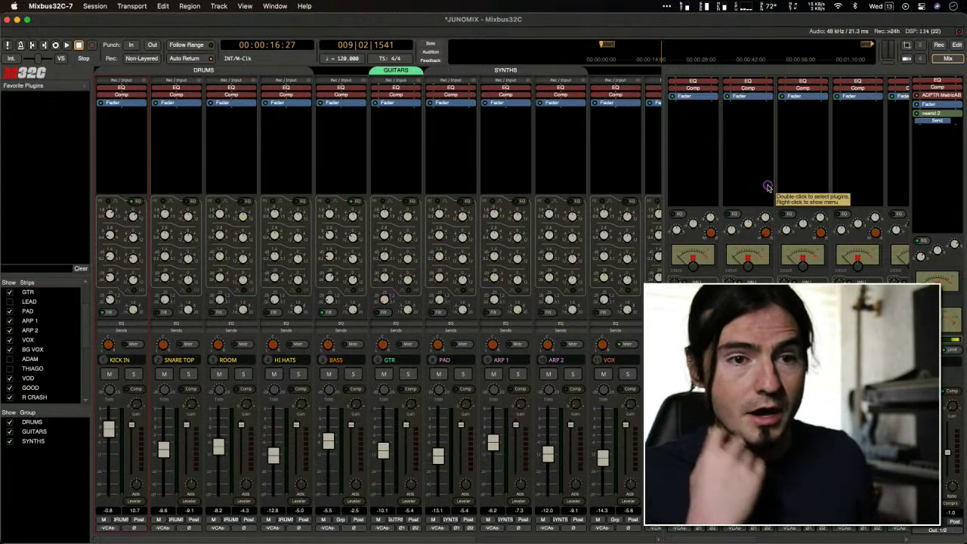
Step: Show the bus sends in the channel strips and adjust the tape drive of the KICK/BASS bus during playback
click(122, 331)
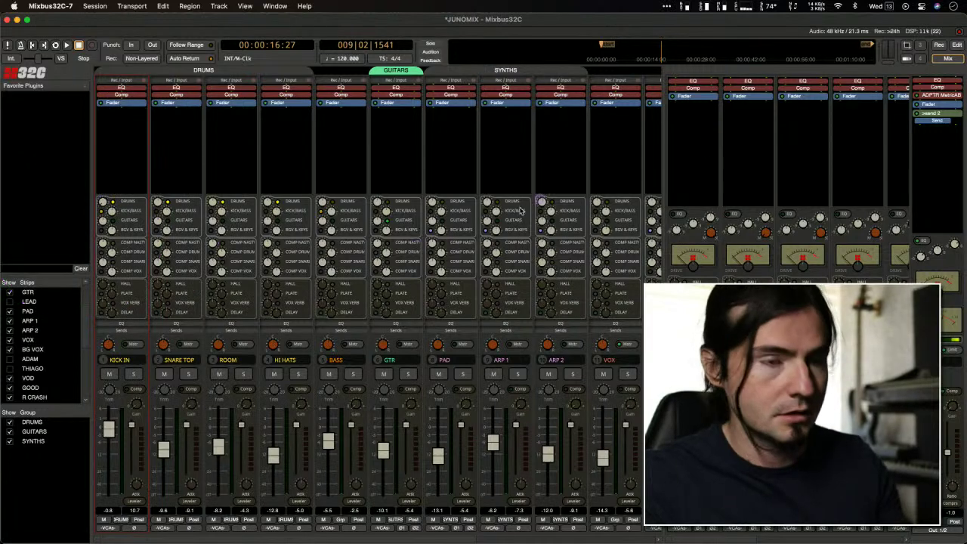
mouse_move(505, 215)
mouse_down()
mouse_move(727, 134)
mouse_move(715, 167)
mouse_move(747, 175)
mouse_up()
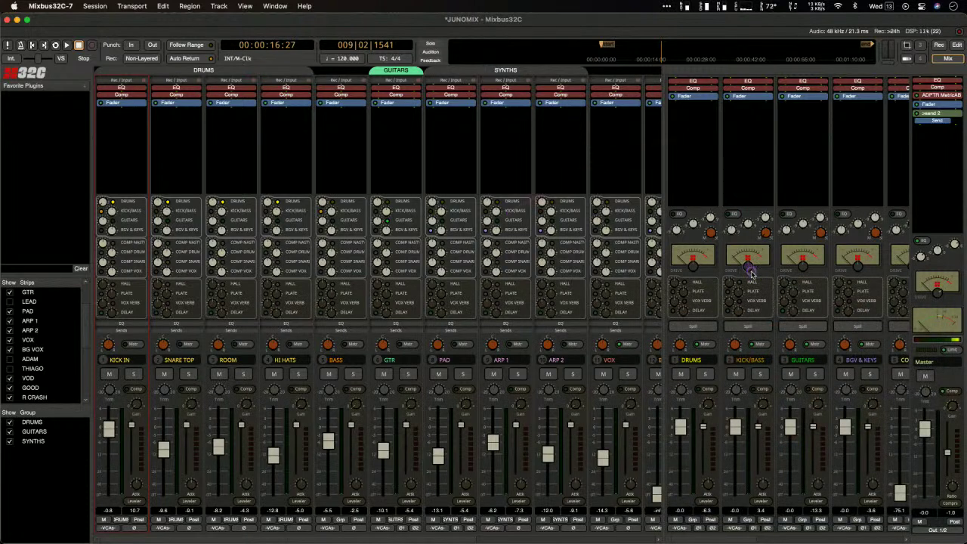
key(space)
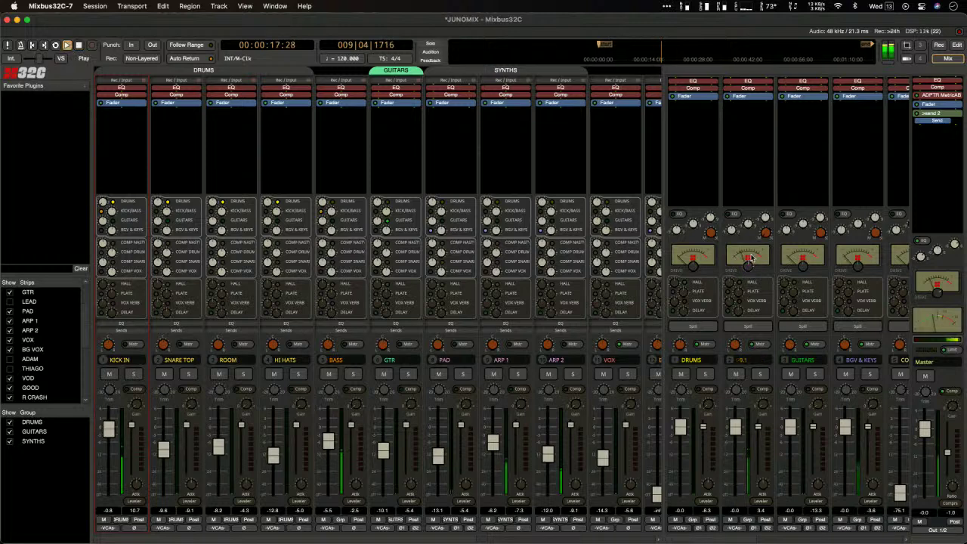
drag(752, 246, 752, 236)
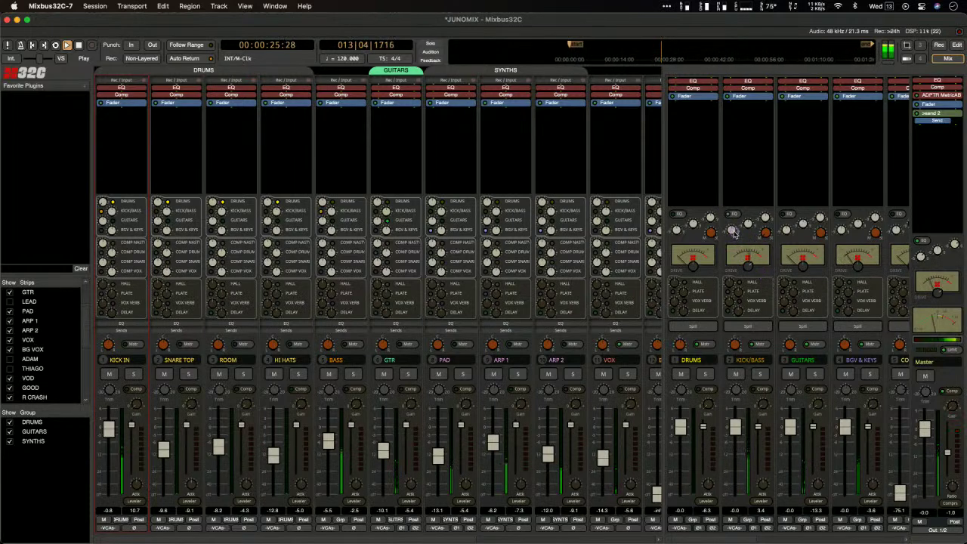
Step: Enable the KICK/BASS bus EQ, boost its low band, slightly cut the mid band, and slightly boost the high band during playback
key(space)
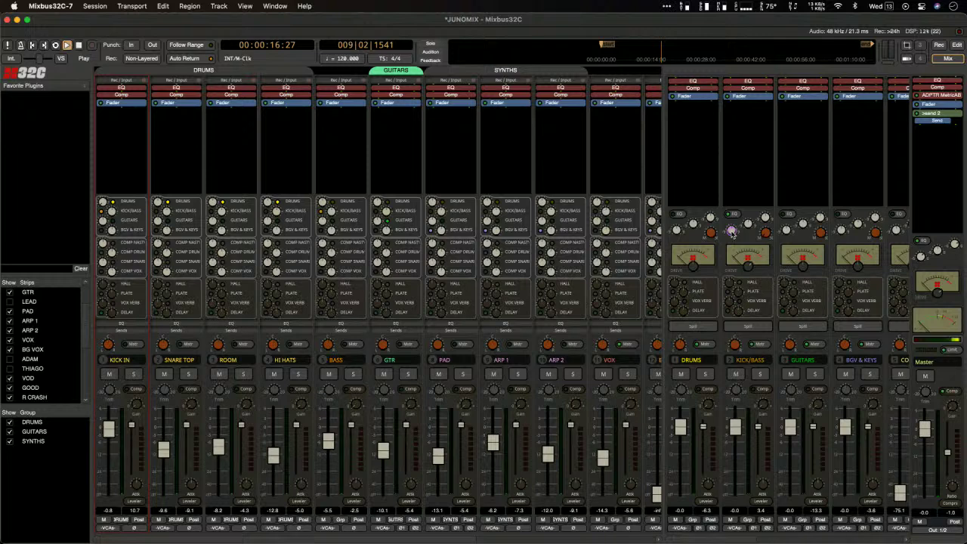
drag(730, 231, 730, 220)
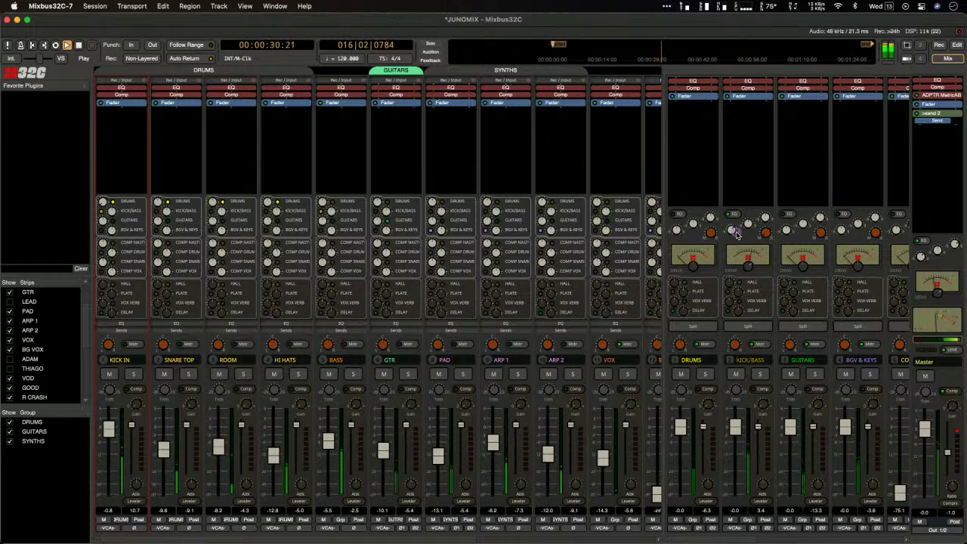
drag(746, 224, 747, 228)
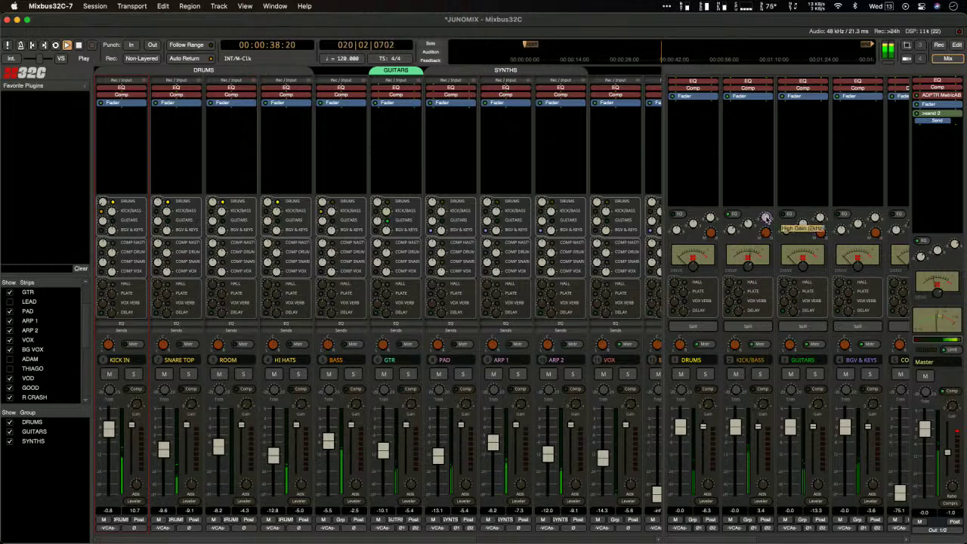
drag(766, 218, 765, 214)
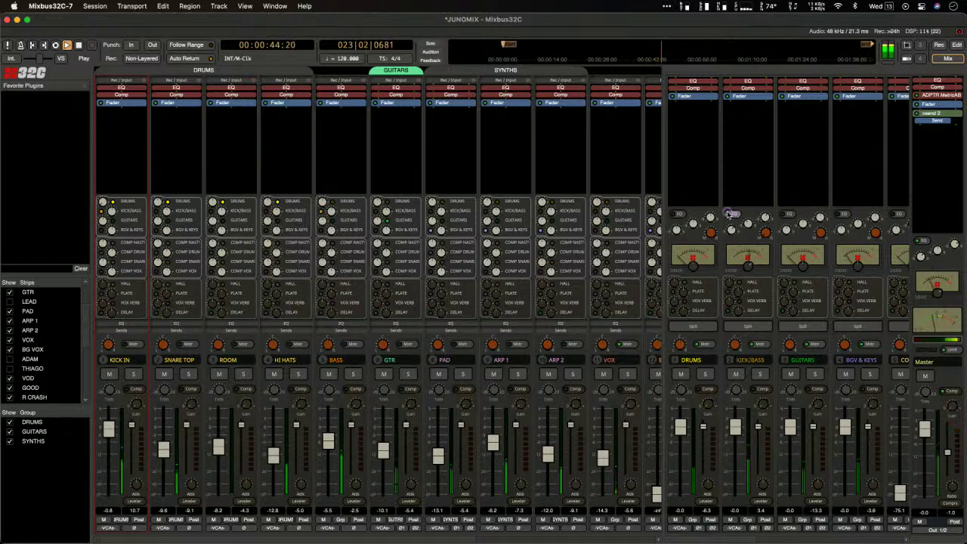
Step: Compare the mix with the KICK/BASS bus EQ bypassed and enabled during playback
key(space)
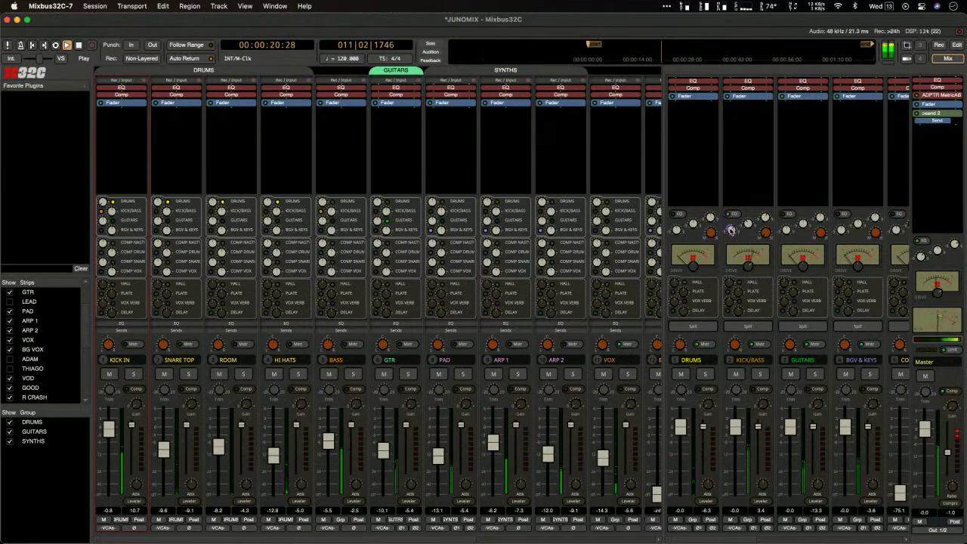
mouse_move(730, 235)
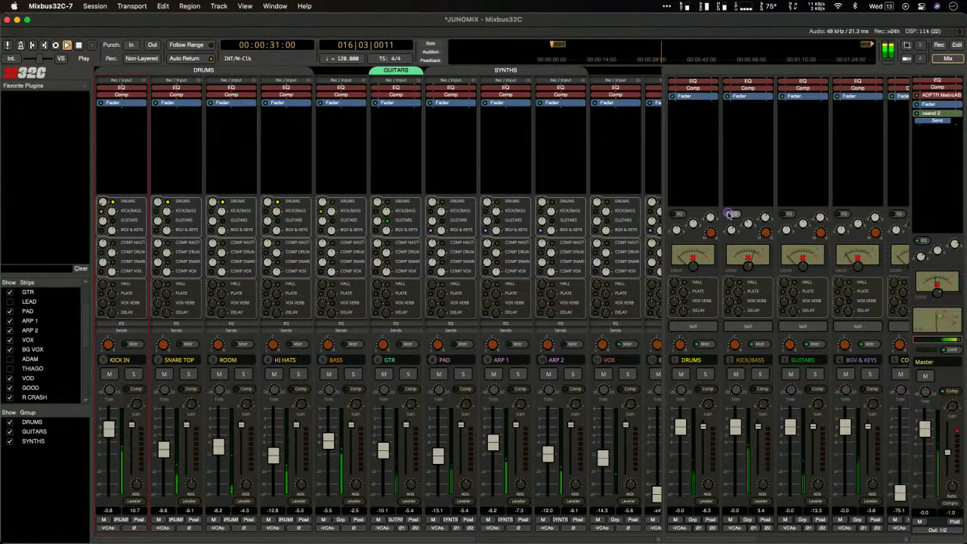
mouse_move(766, 209)
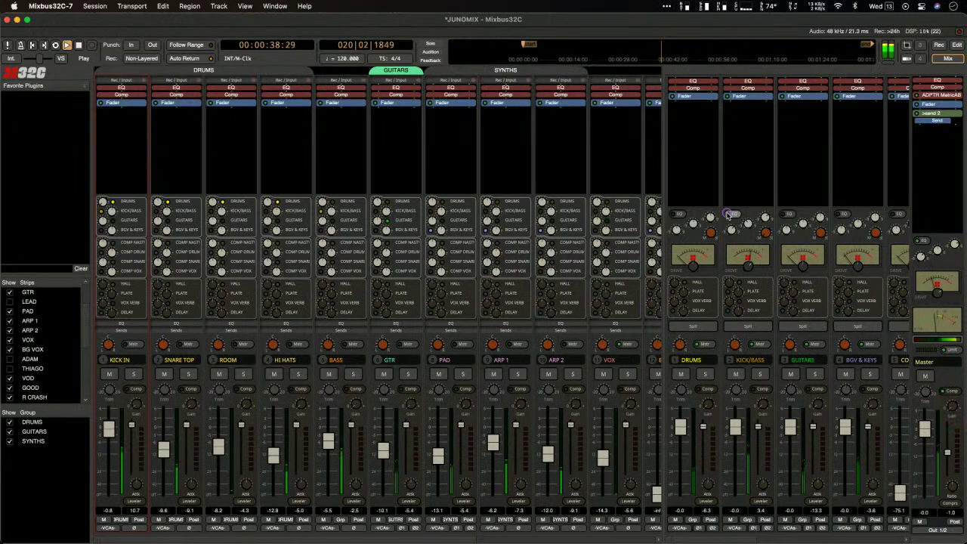
key(space)
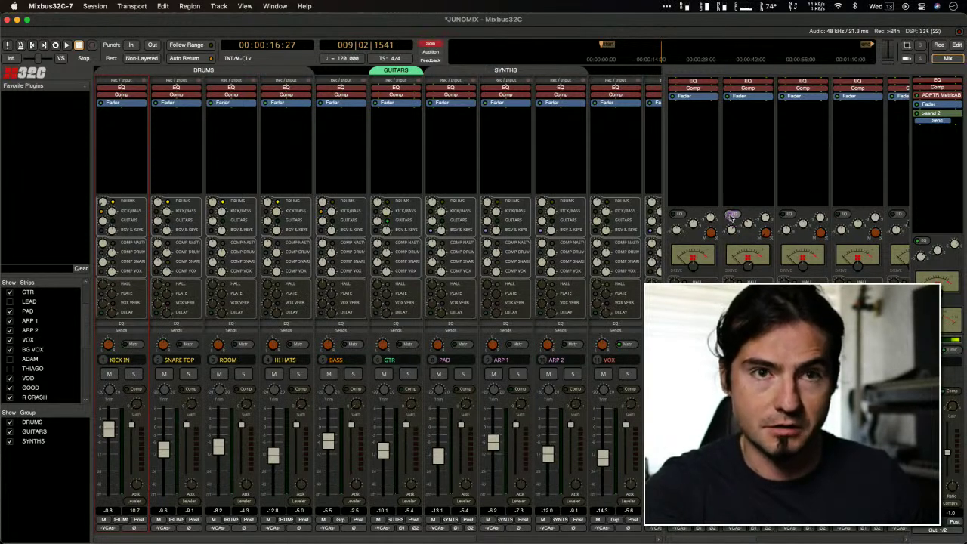
key(space)
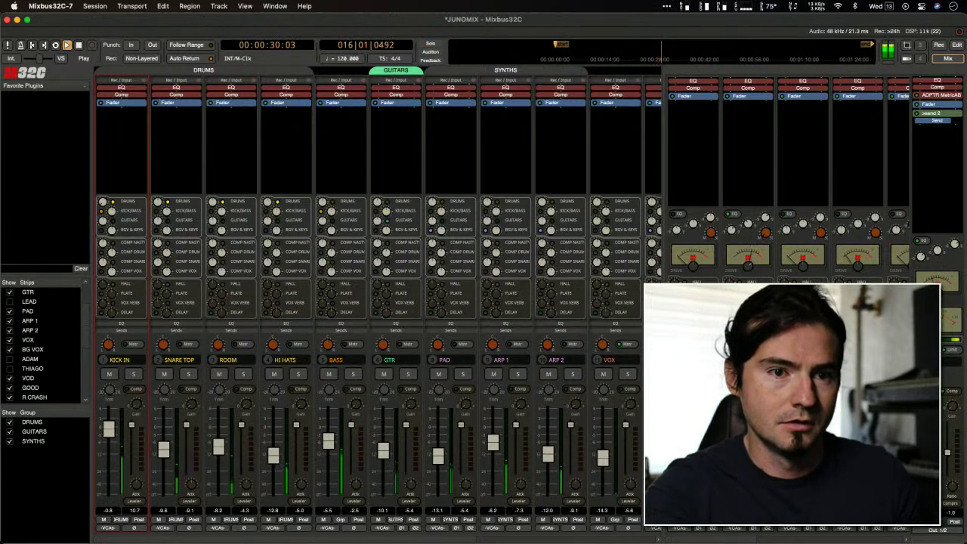
key(space)
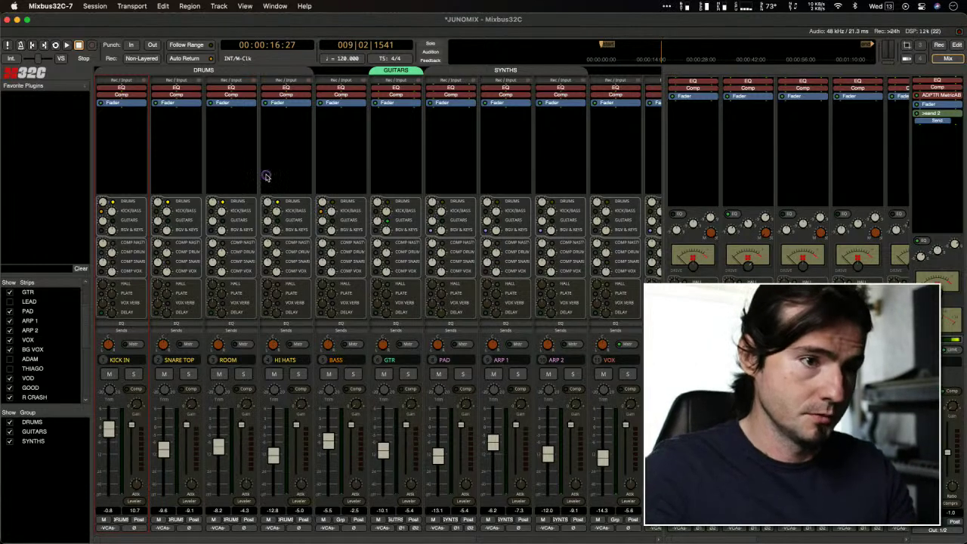
Step: Raise the SNARE TOP fader to about -8.8 dB during playback and move the stopped playhead to about 22 seconds
key(space)
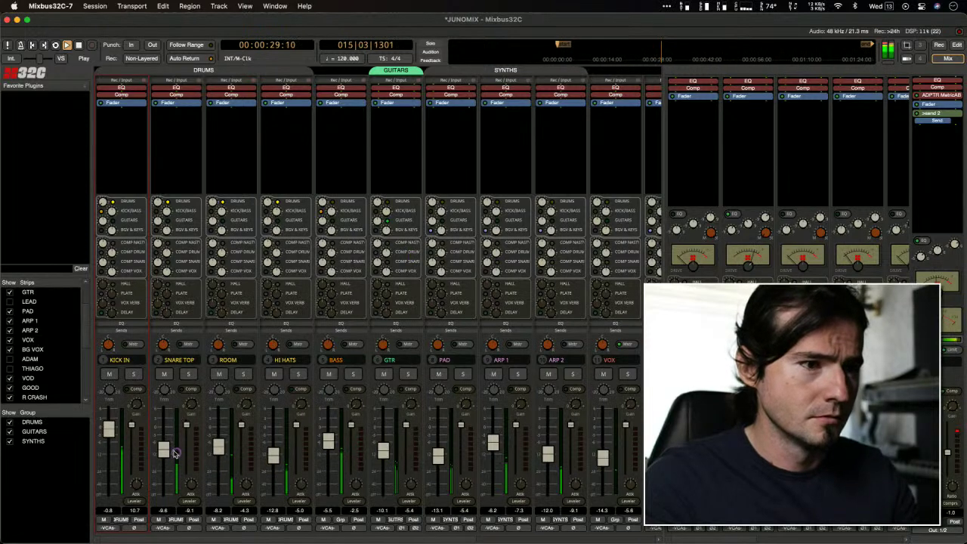
drag(164, 452, 165, 442)
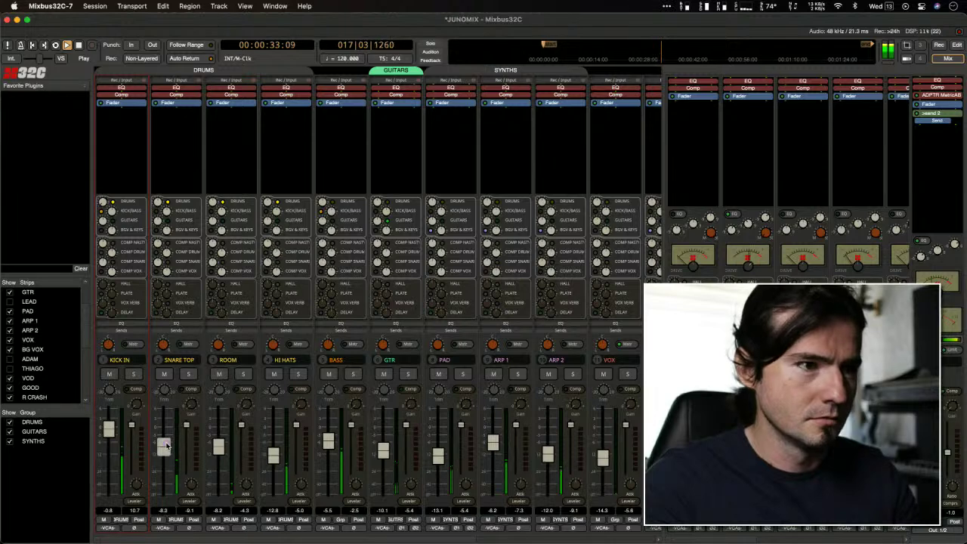
key(space)
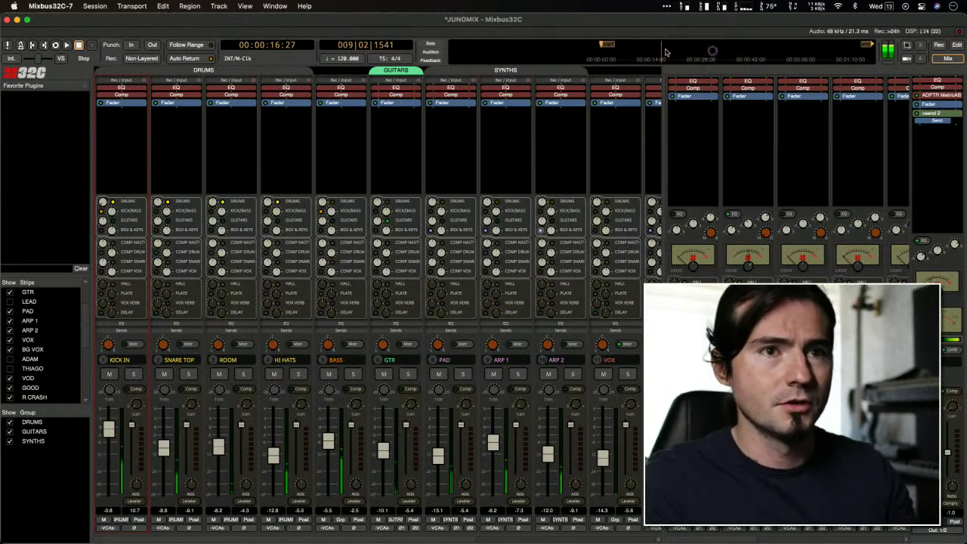
click(680, 48)
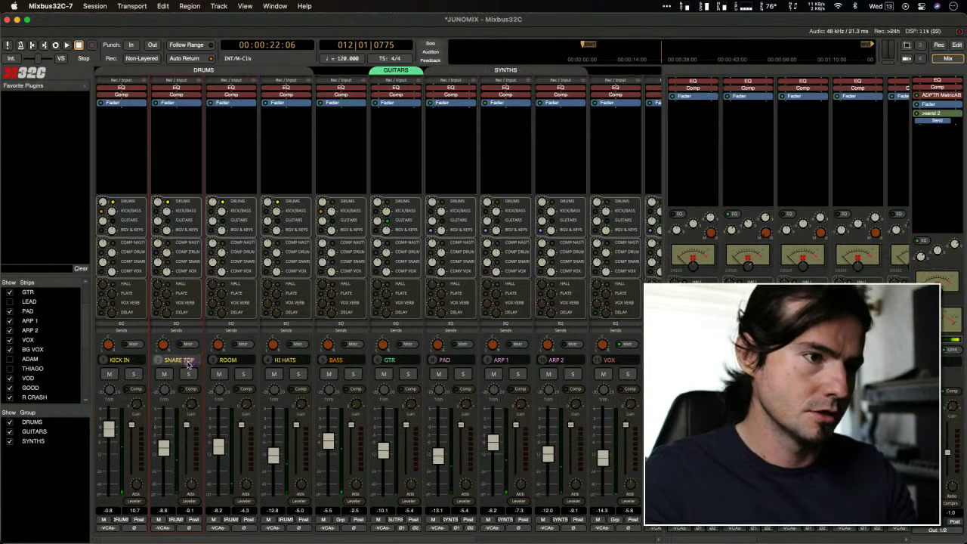
Step: Rename the SNARE TOP track as CLAPS
click(188, 363)
click(207, 367)
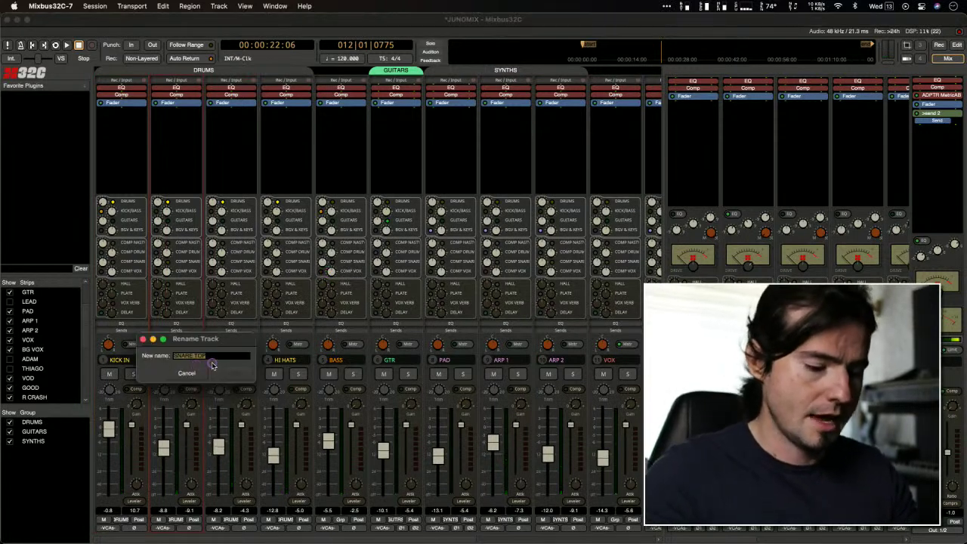
text(CLAPS)
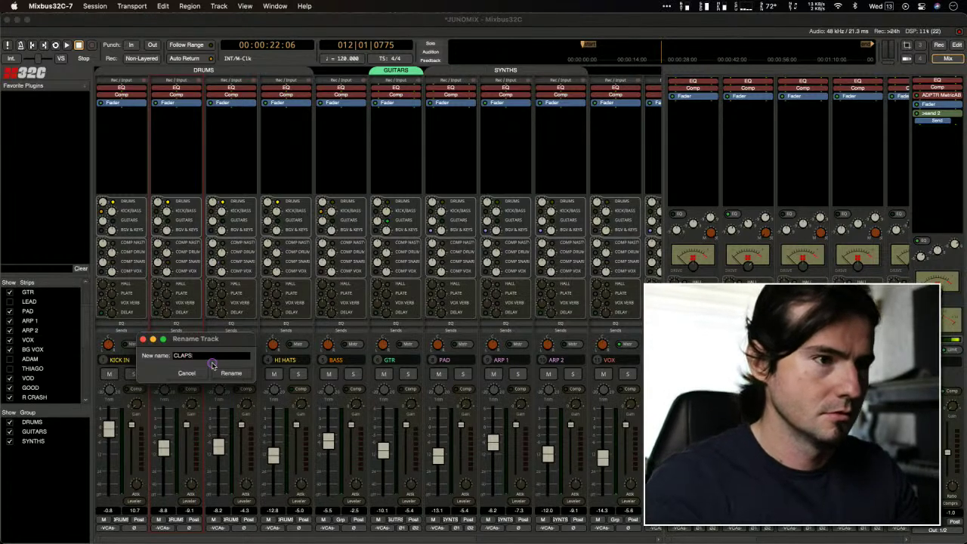
key(Return)
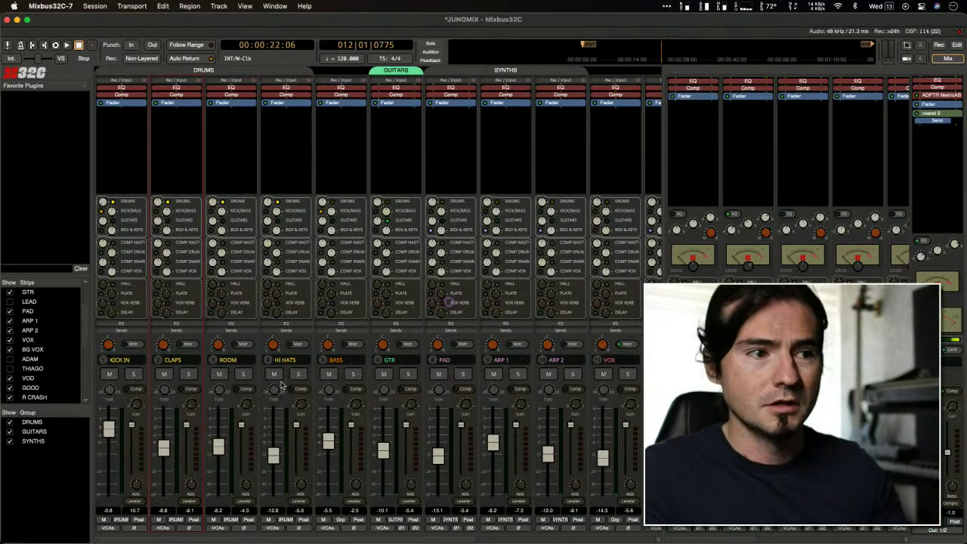
Step: Show the tracks in the editor from the session start and select the ROOM track to check its region's content
click(956, 45)
scroll(351, 316, left, 15)
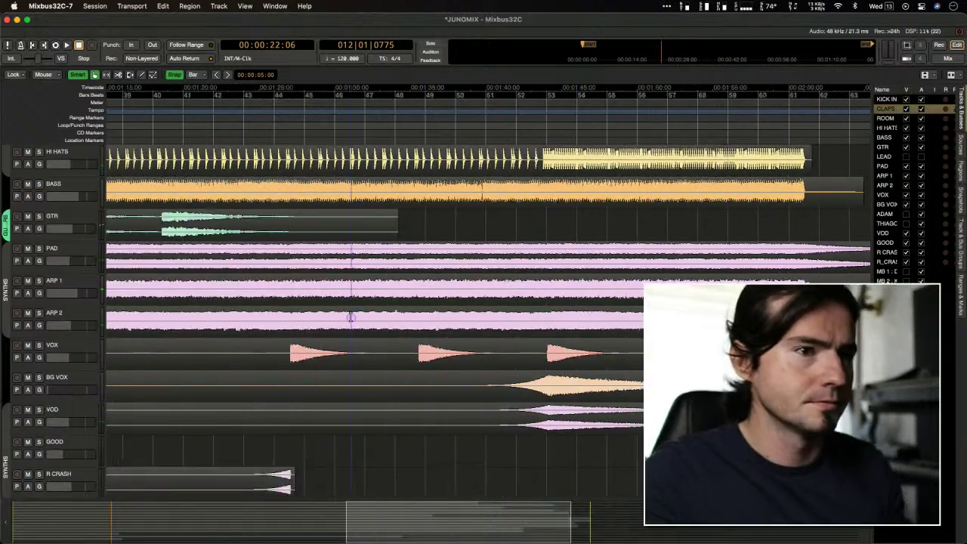
scroll(352, 316, left, 8)
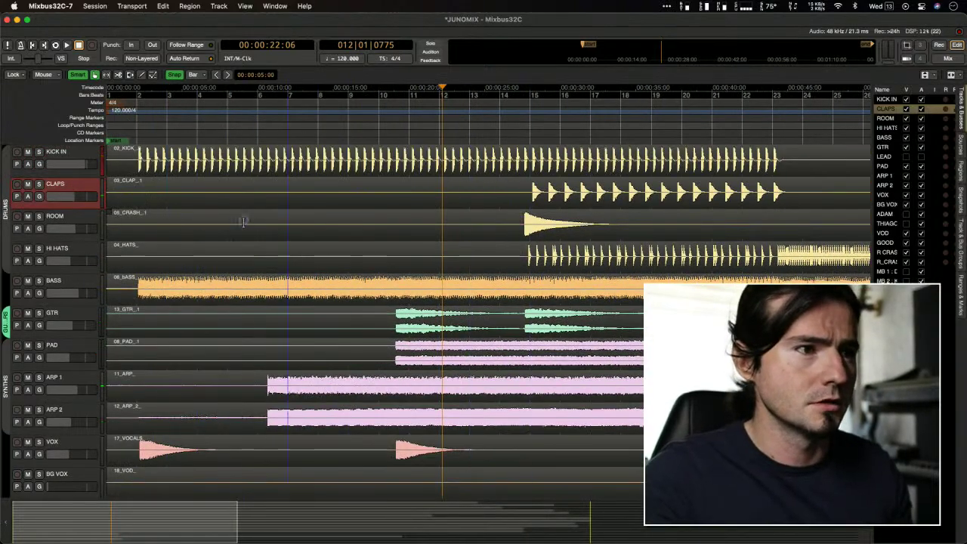
click(63, 217)
right_click(63, 217)
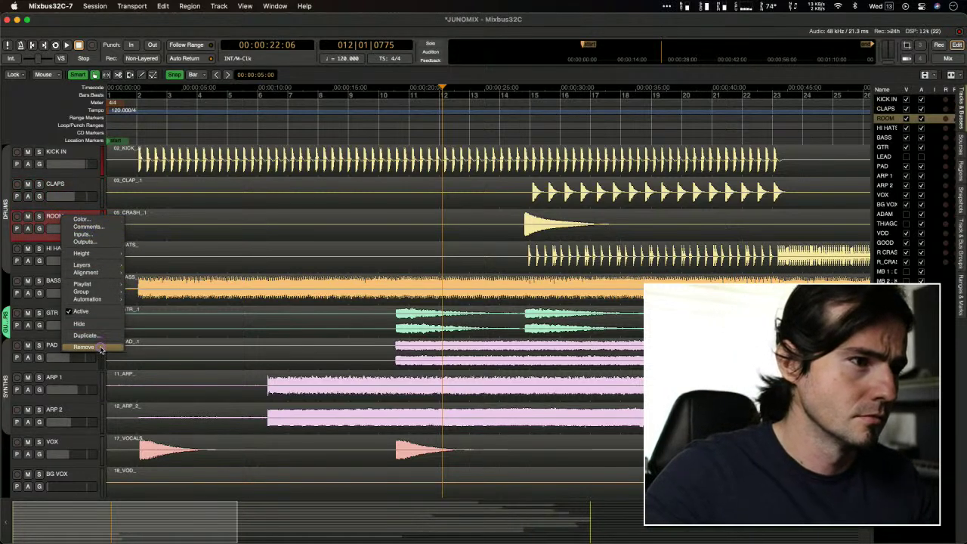
click(243, 214)
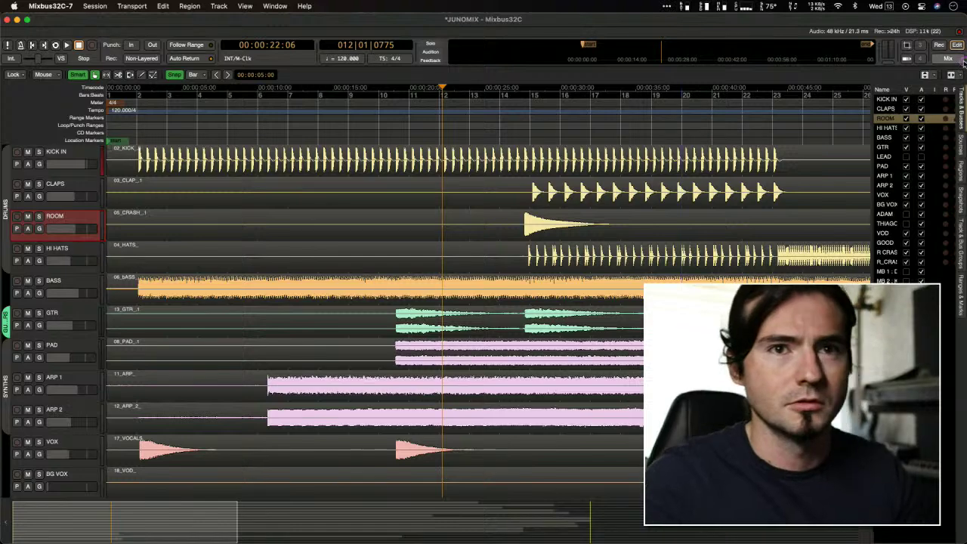
Step: Show the mixer and rename the ROOM track as CRASH
key(alt+m)
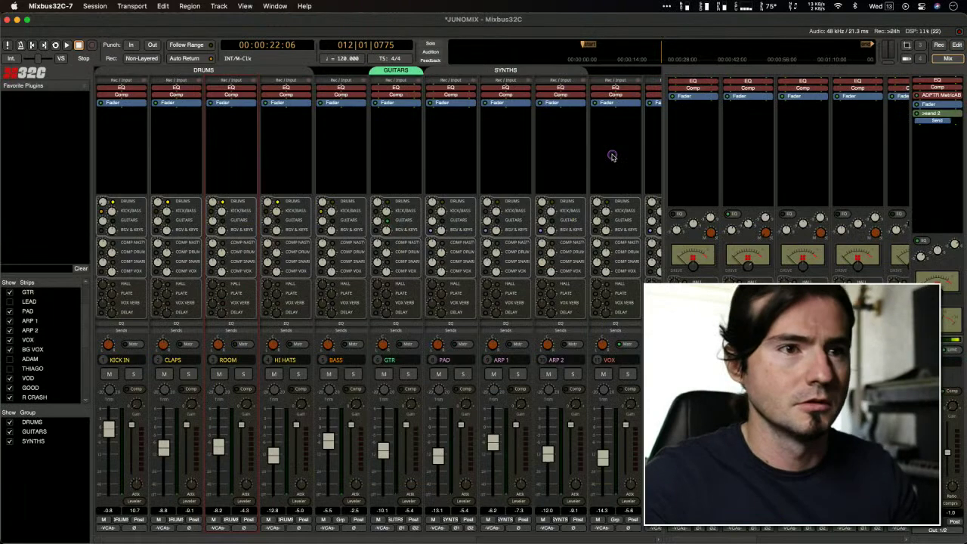
click(227, 359)
click(285, 367)
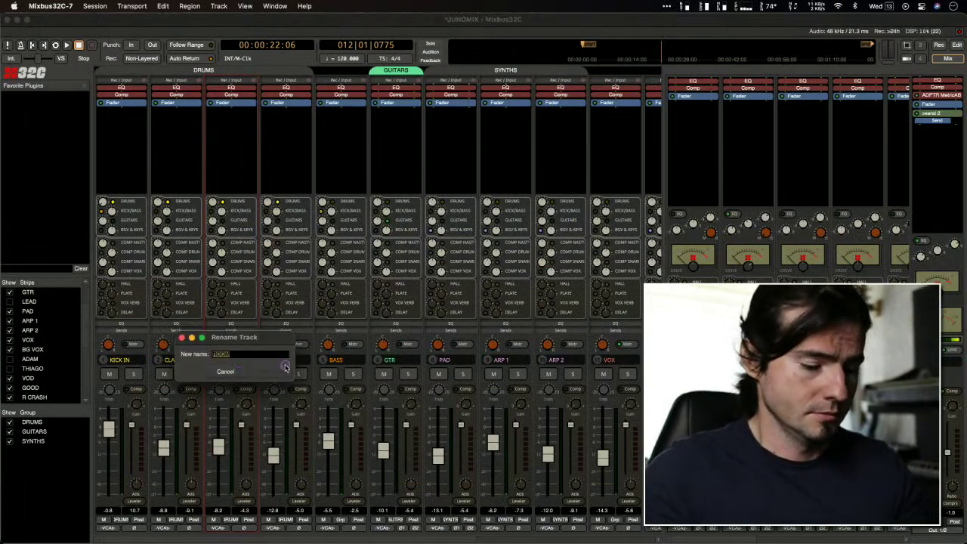
click(285, 367)
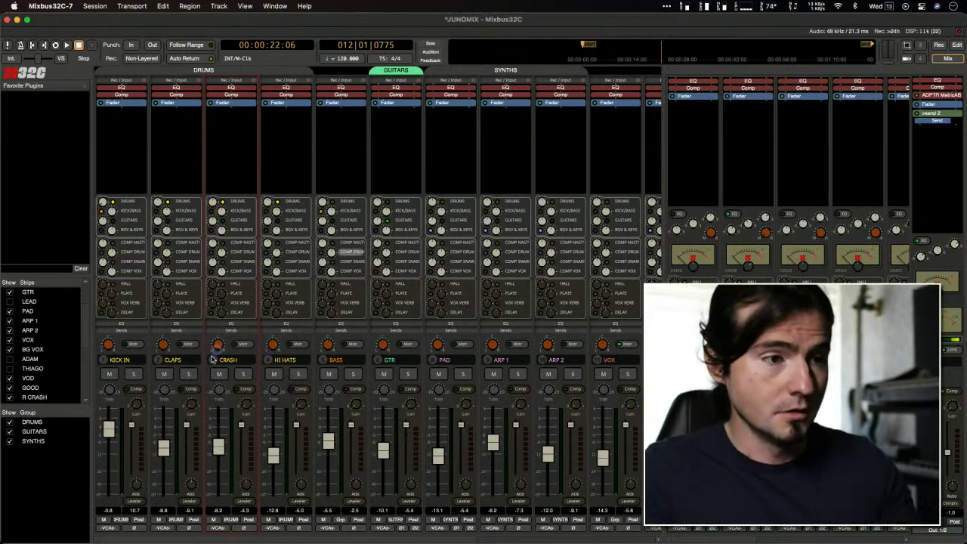
Step: Show the channel EQ controls in the mixer strips and play the session from about 28 seconds
click(184, 324)
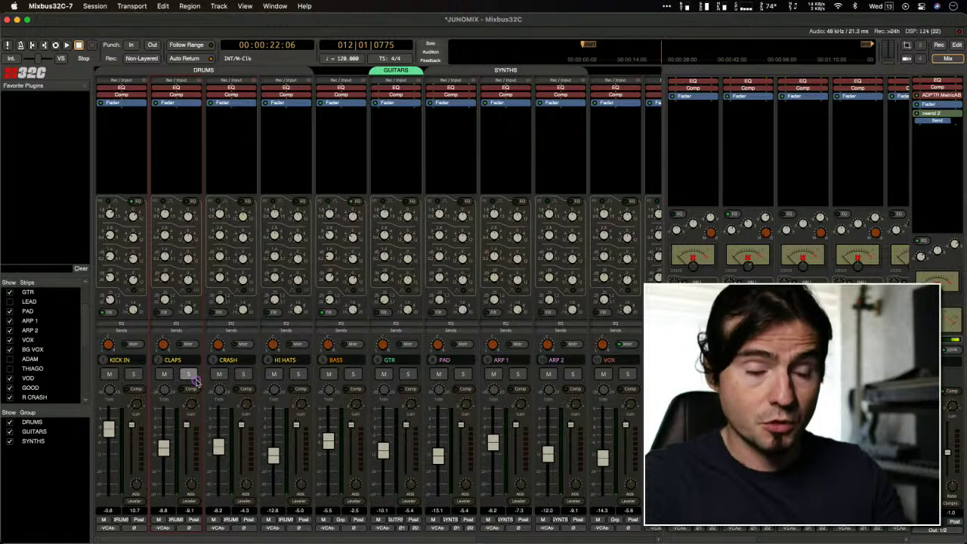
key(space)
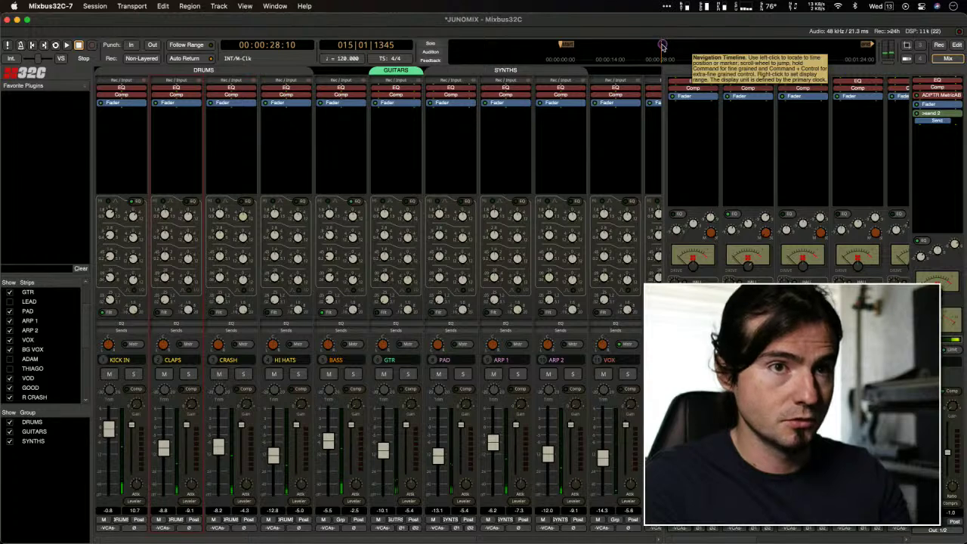
key(space)
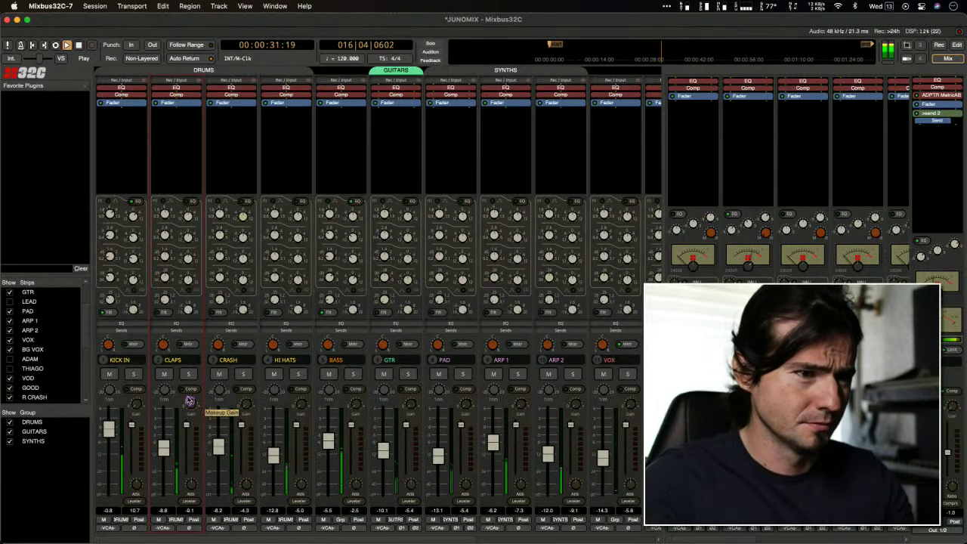
Step: Enable the CLAPS compressor with a lower threshold and reduce the CLAPS fader to -10.9 dB during playback
drag(186, 435, 187, 461)
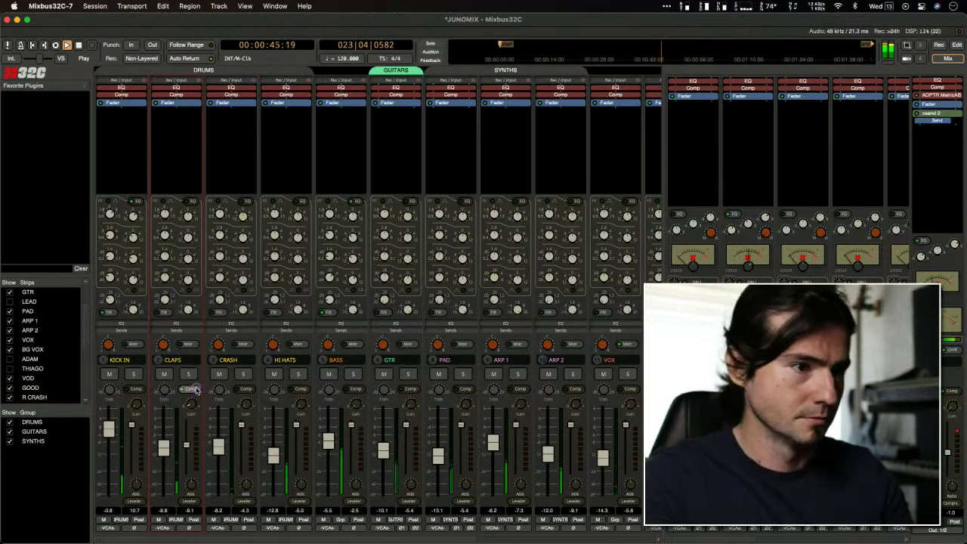
key(space)
key(space)
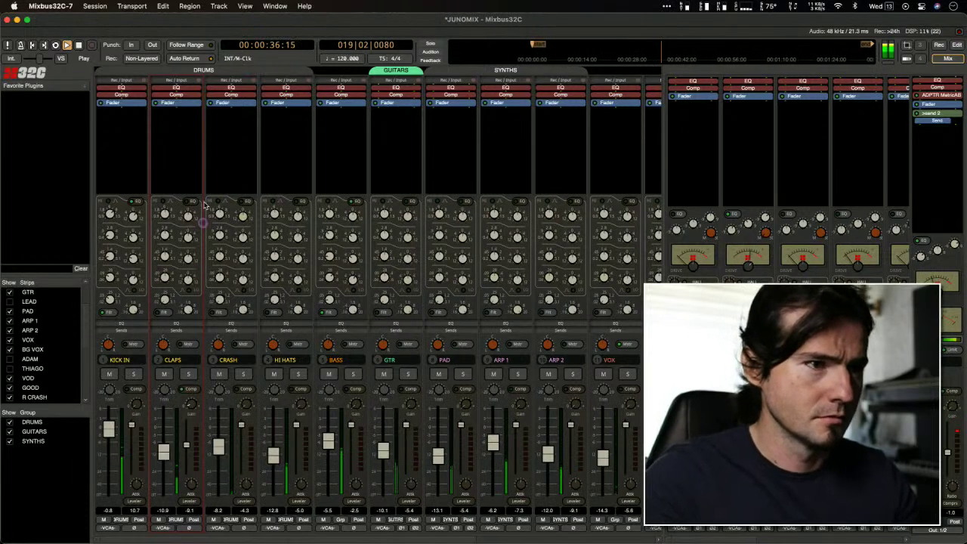
key(space)
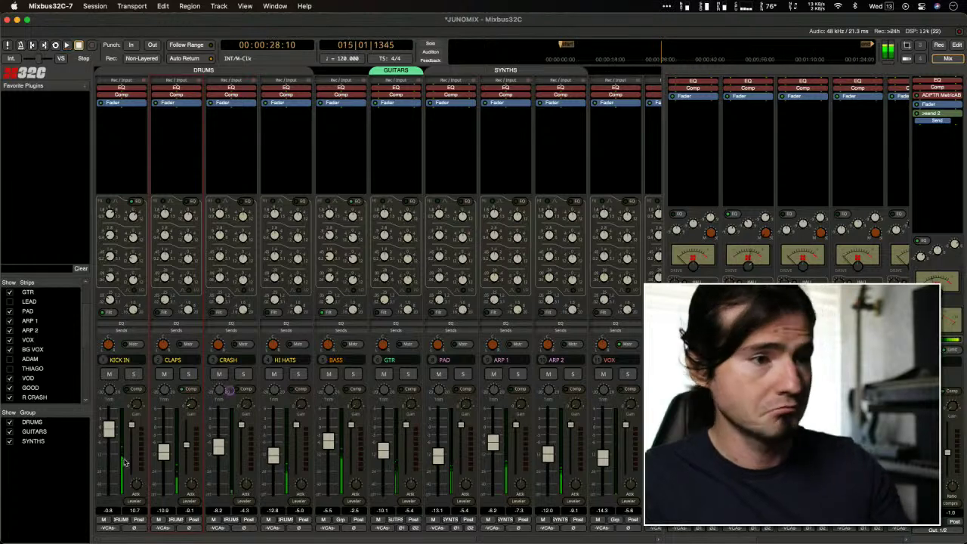
Step: Solo CLAPS and enable its channel filter with a raised high-pass frequency, checking it during playback
click(191, 374)
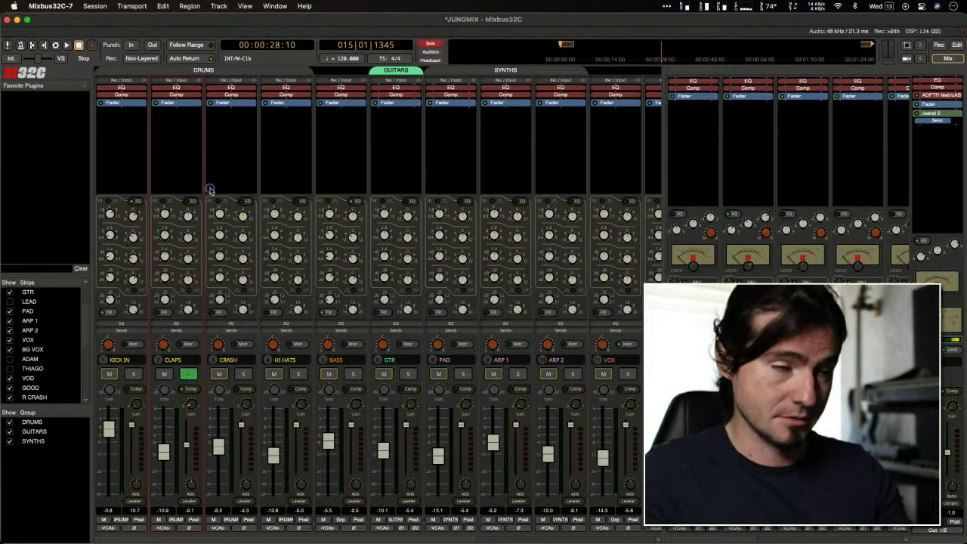
key(space)
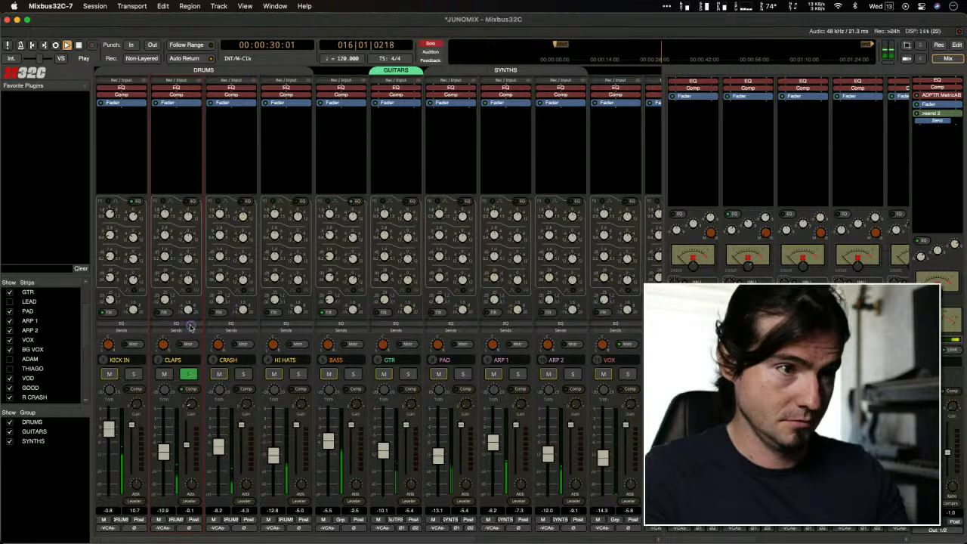
key(space)
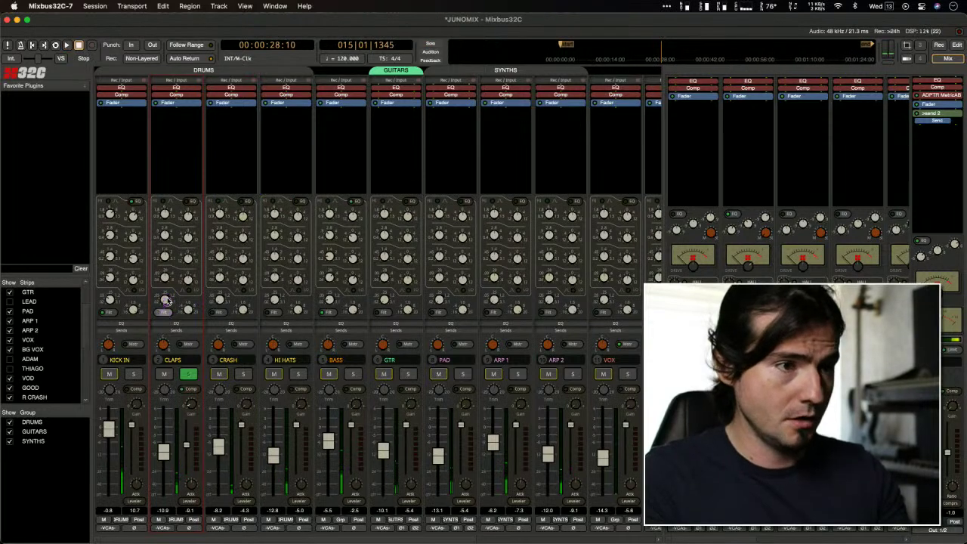
drag(165, 300, 170, 186)
key(space)
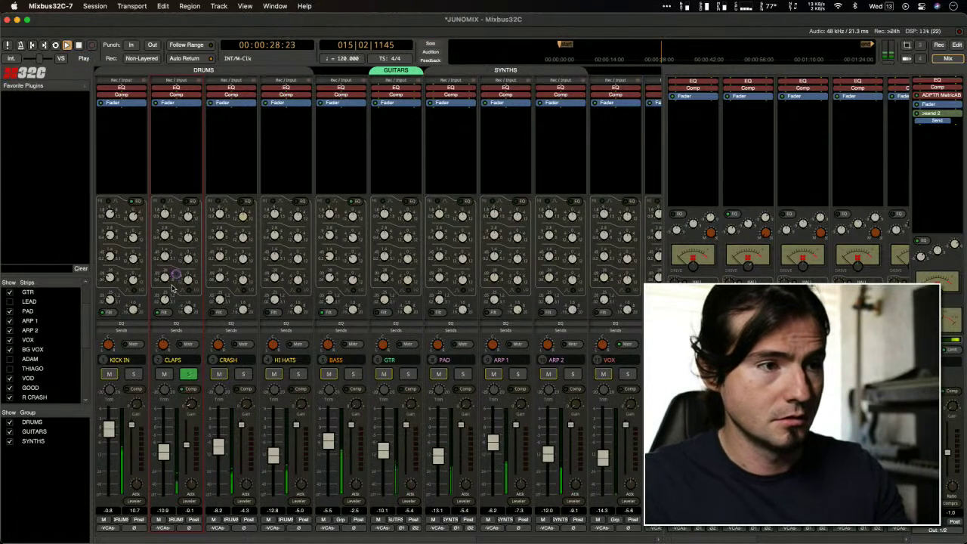
mouse_move(164, 299)
mouse_down()
mouse_move(166, 274)
mouse_move(166, 283)
mouse_up()
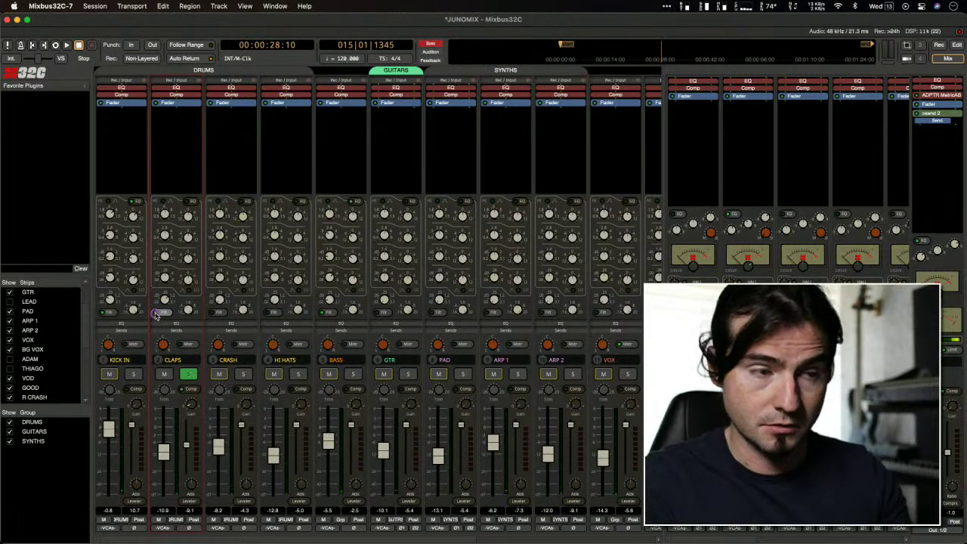
key(space)
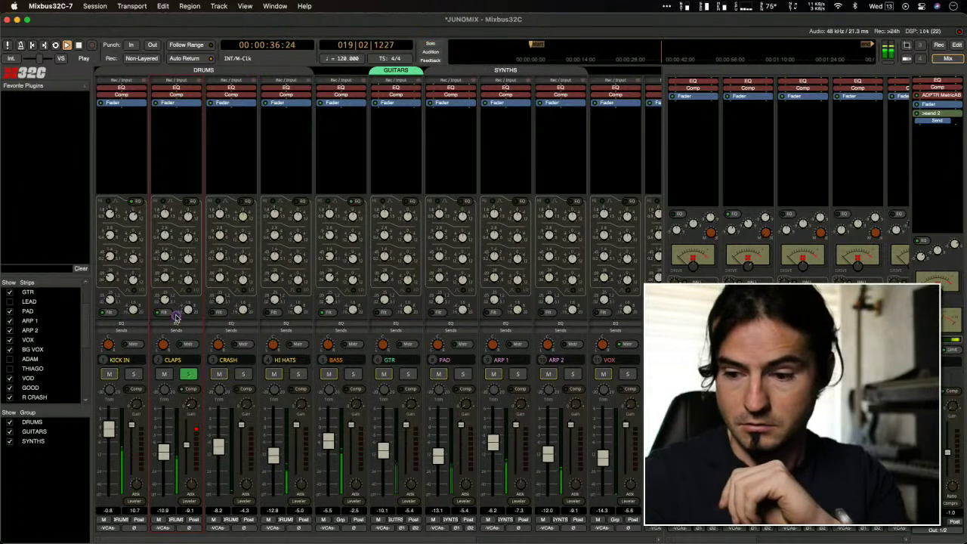
Step: Adjust the channel EQ of the soloed CLAPS track during playback and leave the EQ enabled
key(space)
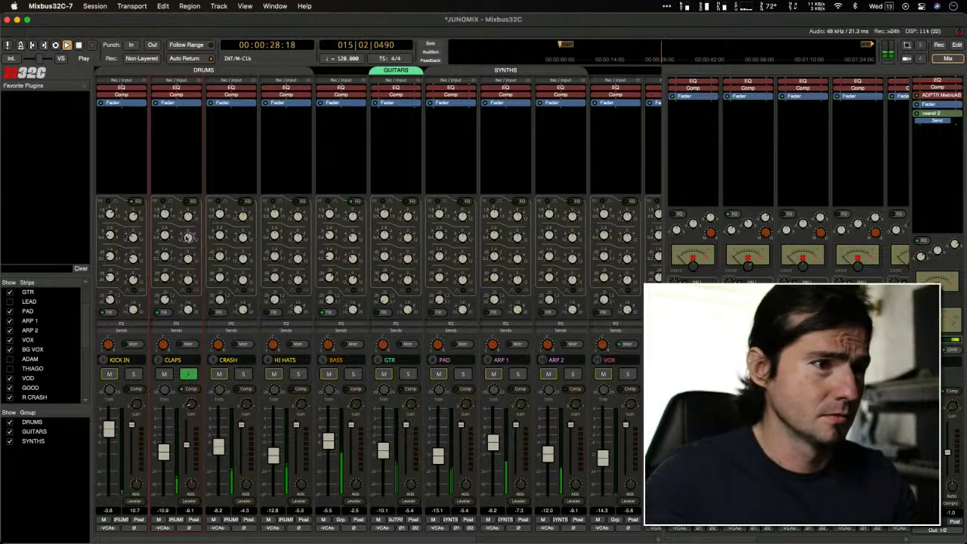
key(space)
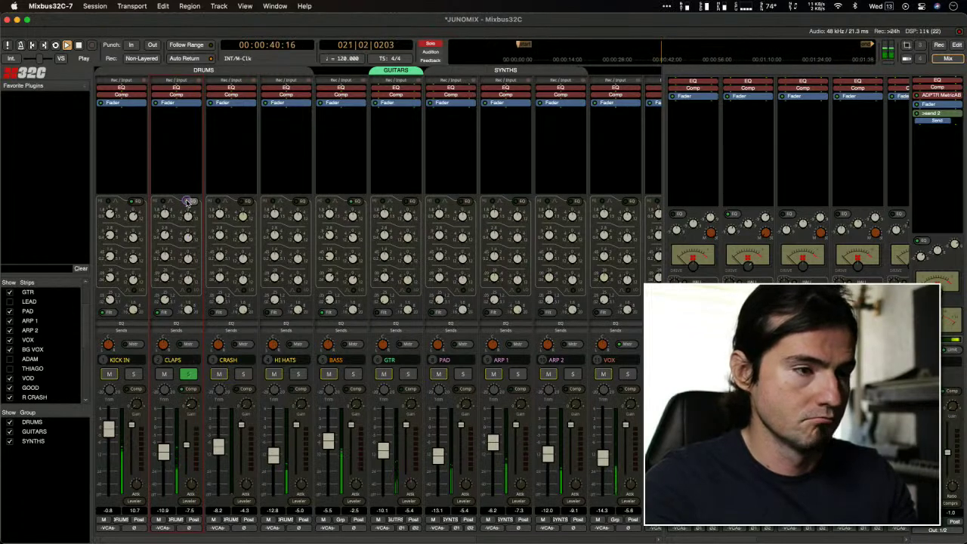
key(space)
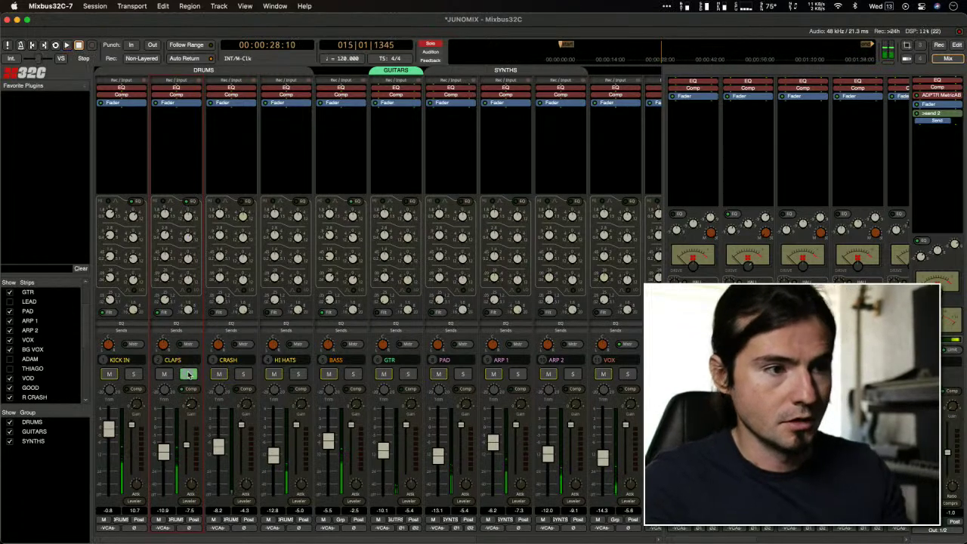
Step: Compare CLAPS with its EQ bypassed and enabled, first in the full mix and again soloed
click(188, 374)
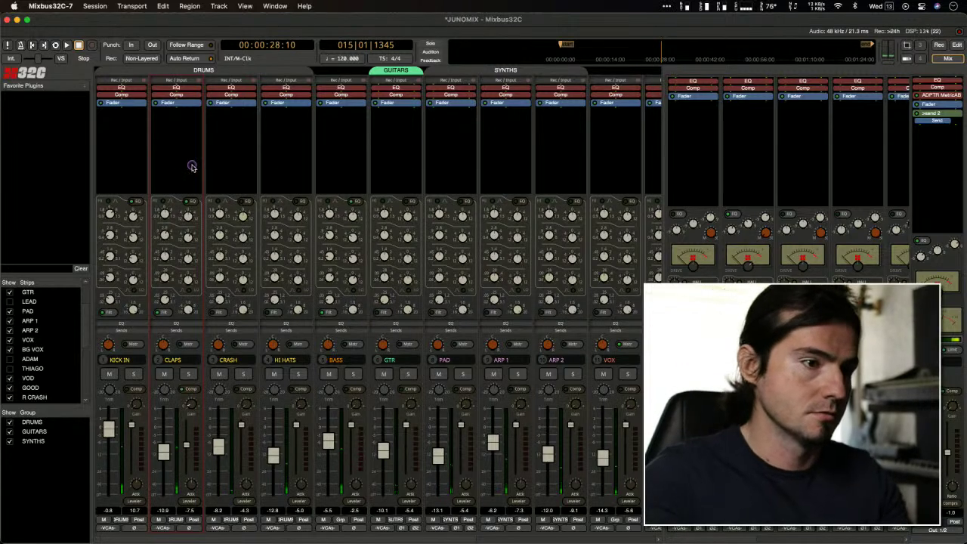
key(space)
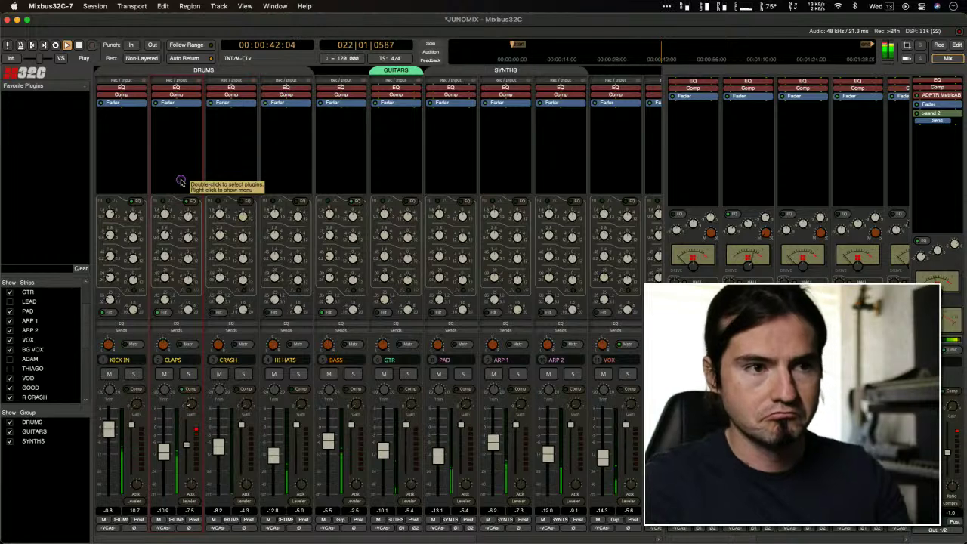
key(space)
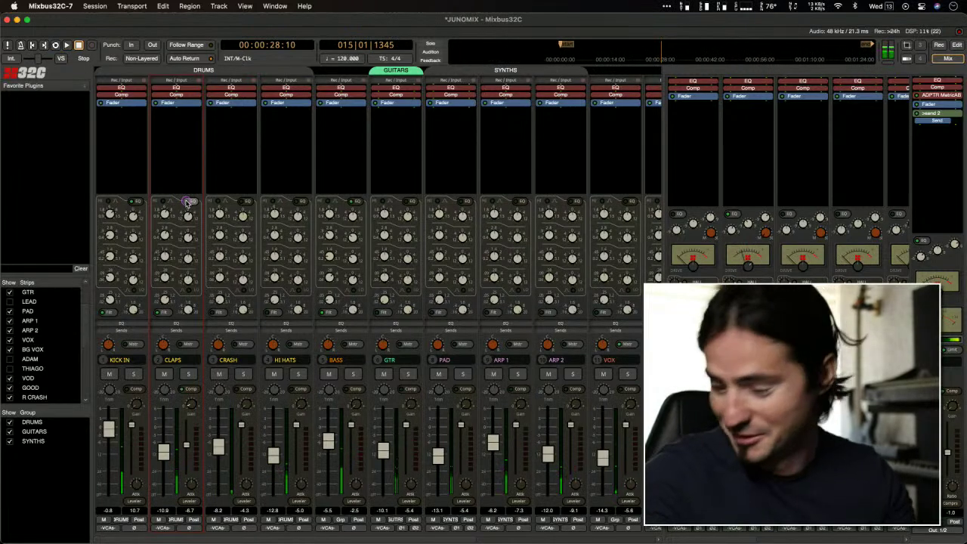
click(190, 375)
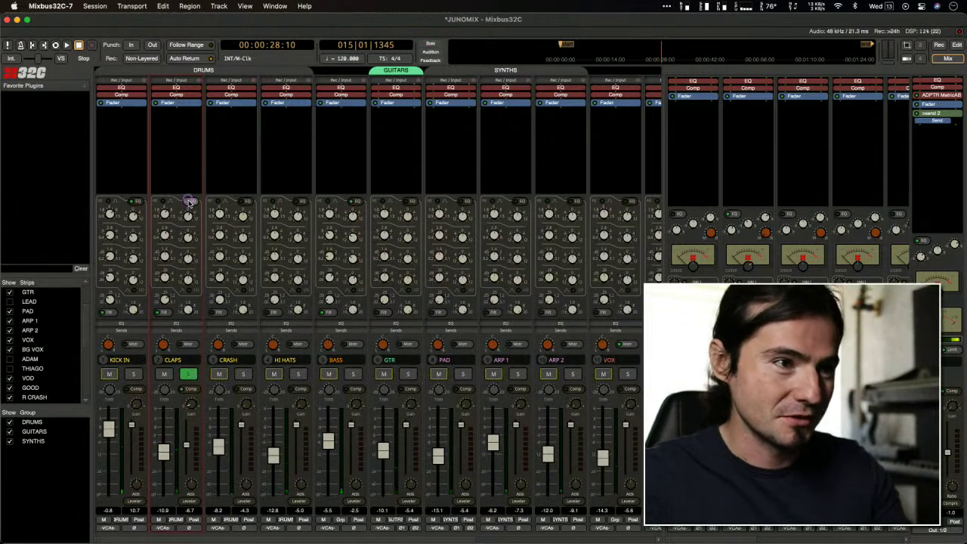
key(space)
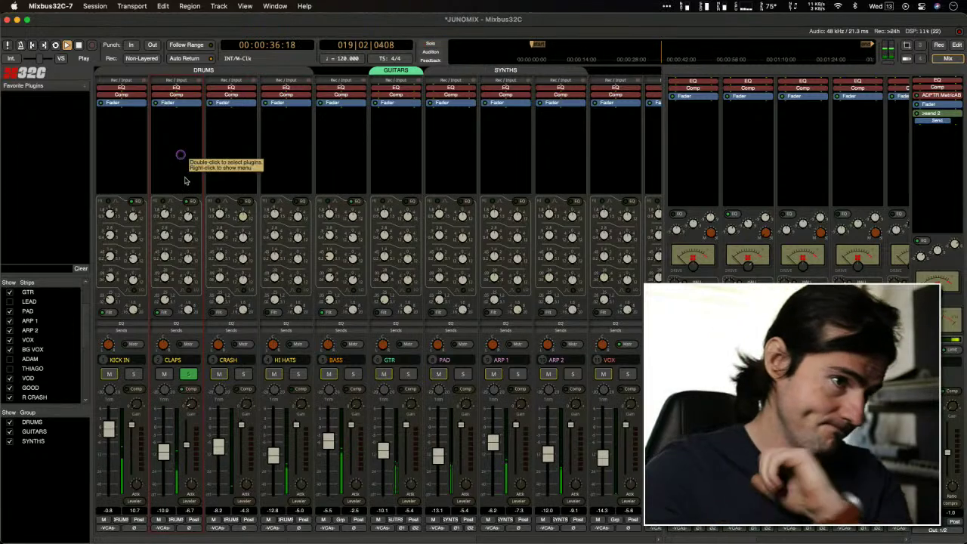
key(space)
Step: Unsolo CLAPS and adjust the mid band of the DRUMS bus EQ while the full mix plays
click(188, 374)
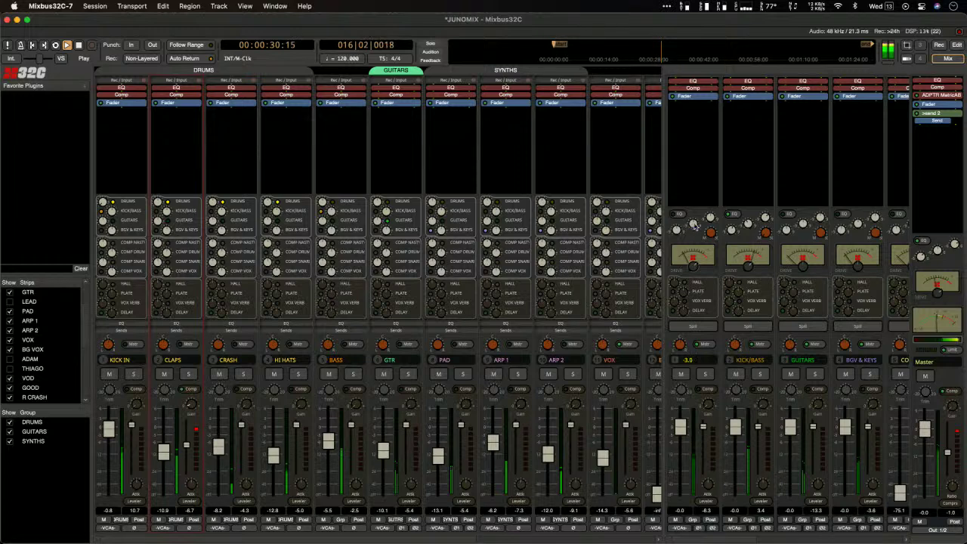
drag(693, 225, 694, 204)
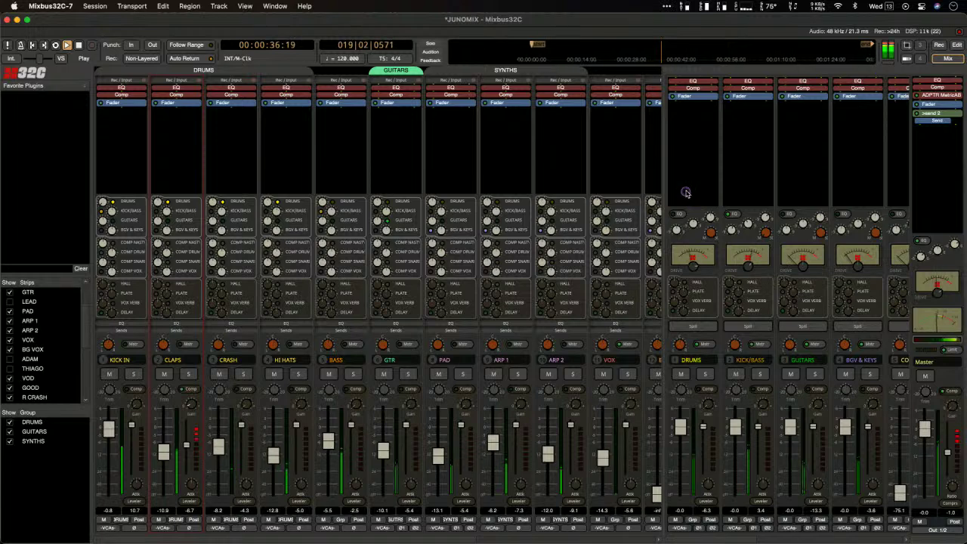
key(space)
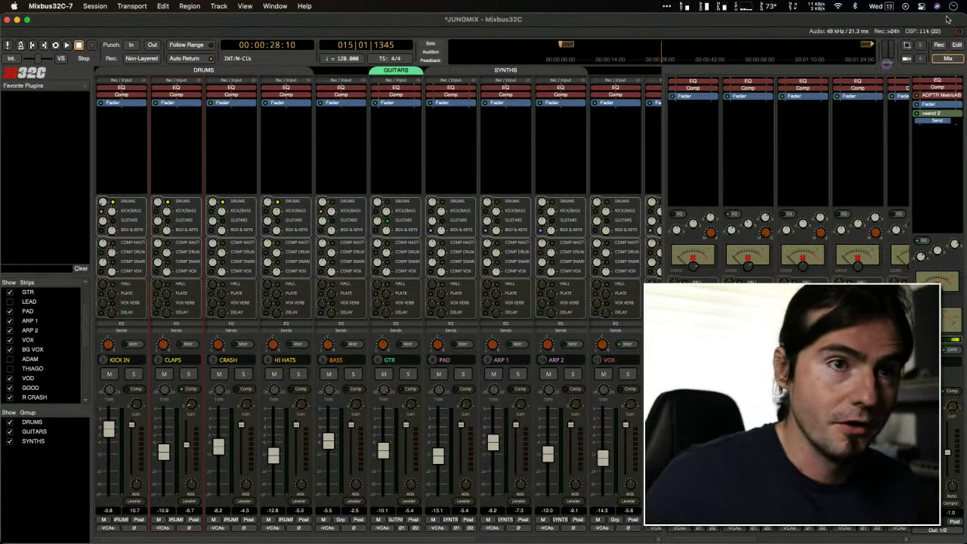
Step: Open the ADPTR MetricAB plugin on the Master, toggle between mix and reference, and expand its window to show JUNO_RM.aif
double_click(936, 95)
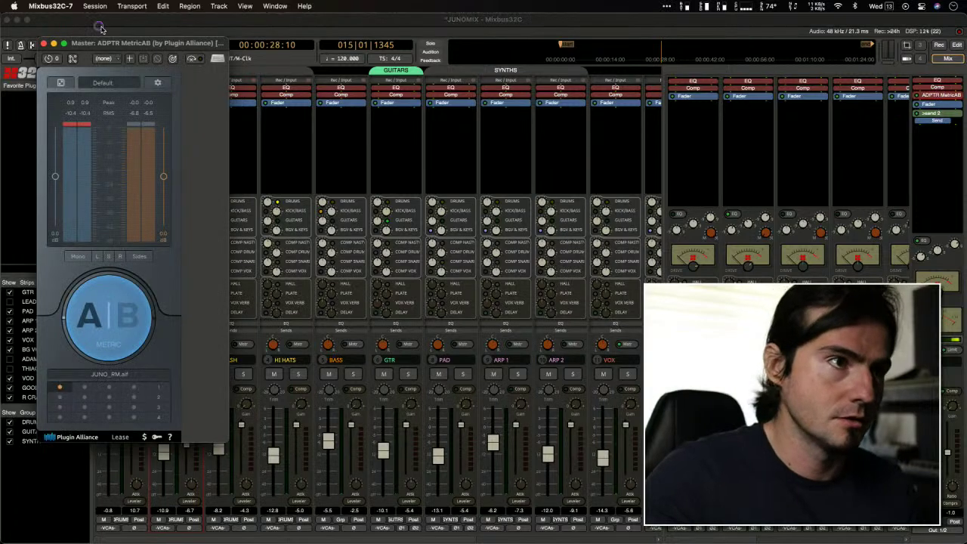
mouse_move(144, 43)
mouse_down()
mouse_move(241, 56)
mouse_move(142, 43)
mouse_up()
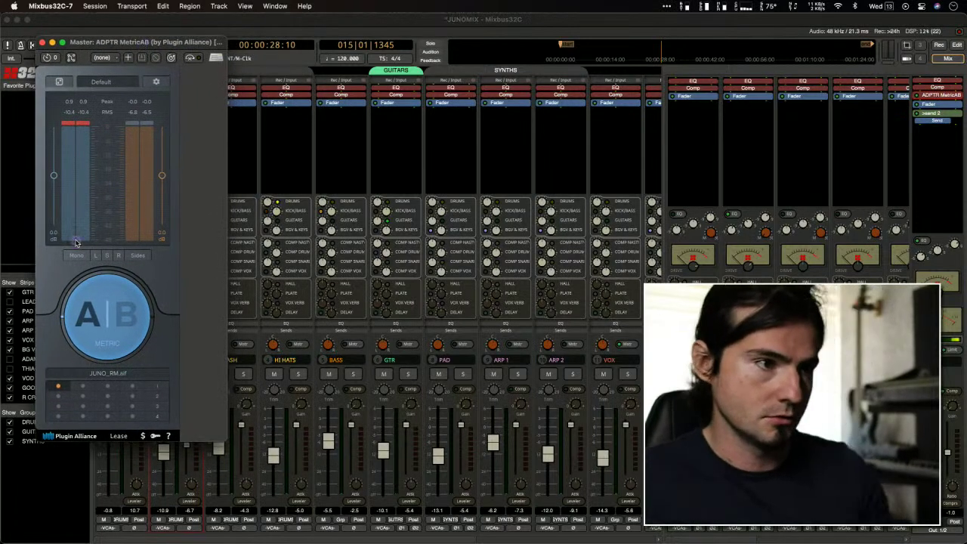
click(89, 323)
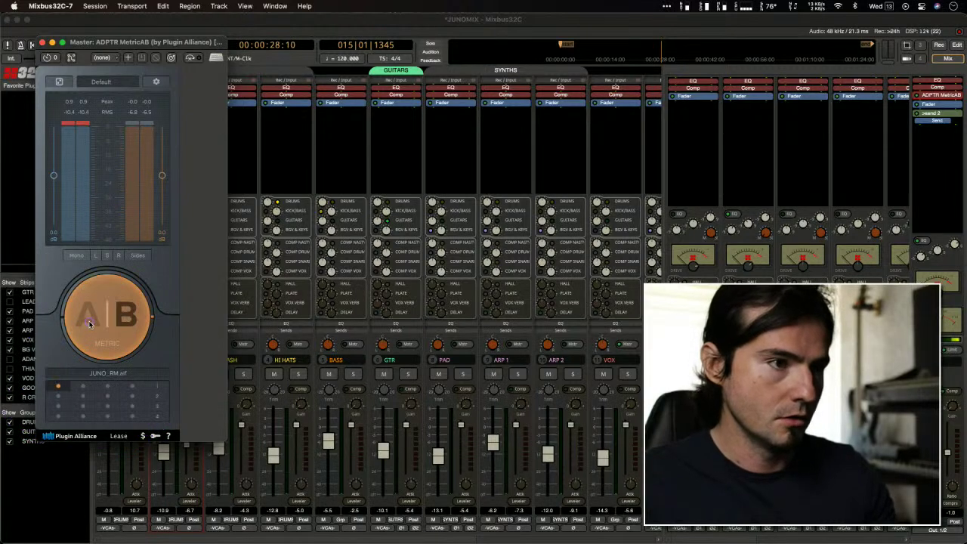
click(91, 320)
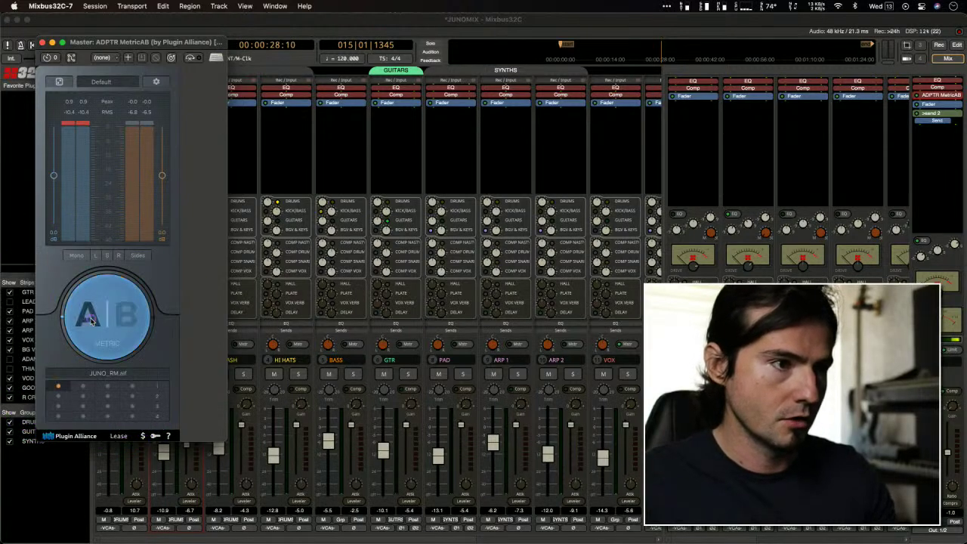
click(59, 80)
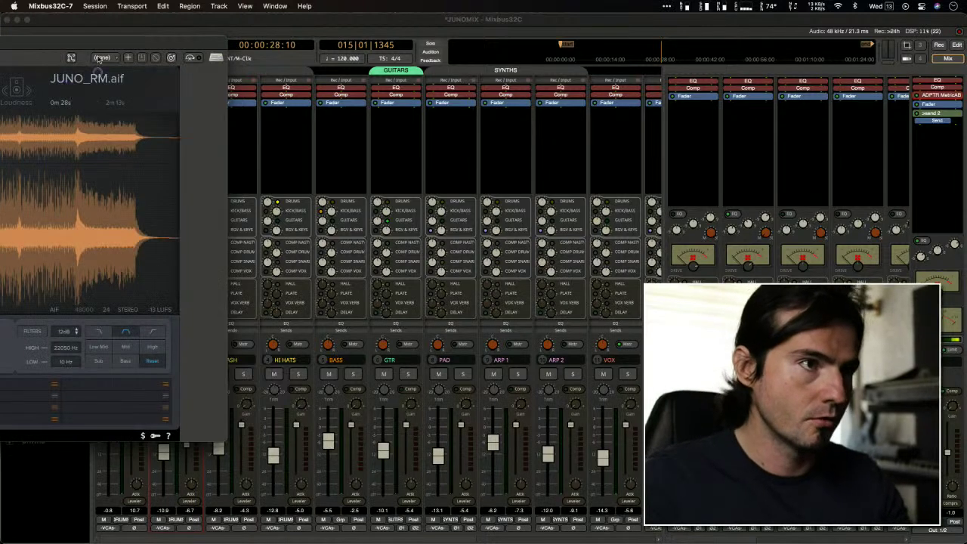
drag(347, 61, 558, 44)
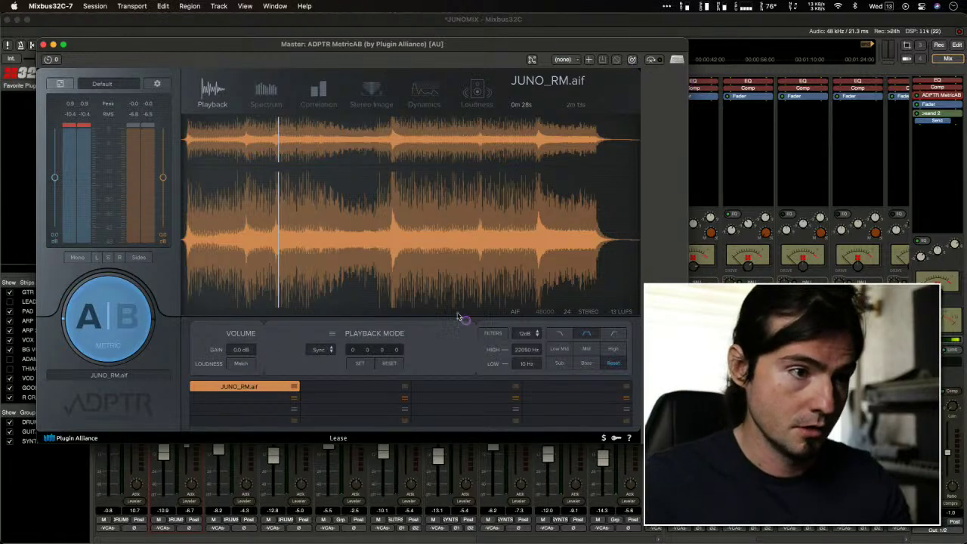
Step: Close MetricAB, return the playhead to the session start, and reopen the plugin on the Master for playback
click(686, 41)
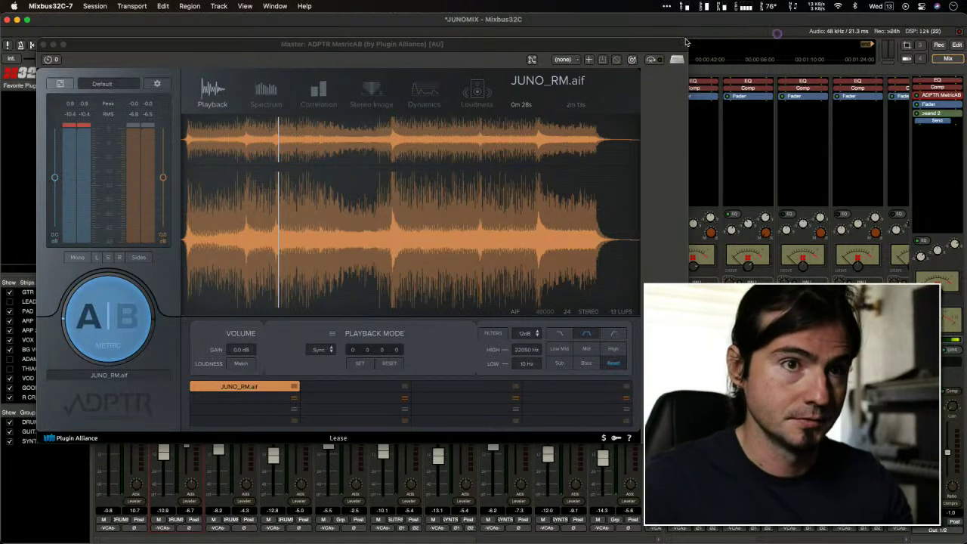
click(44, 45)
click(561, 47)
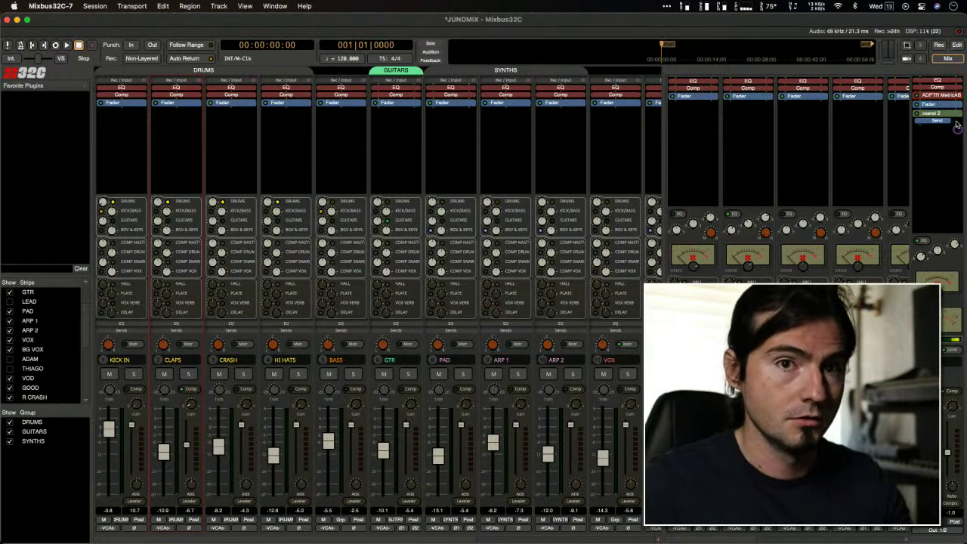
double_click(940, 95)
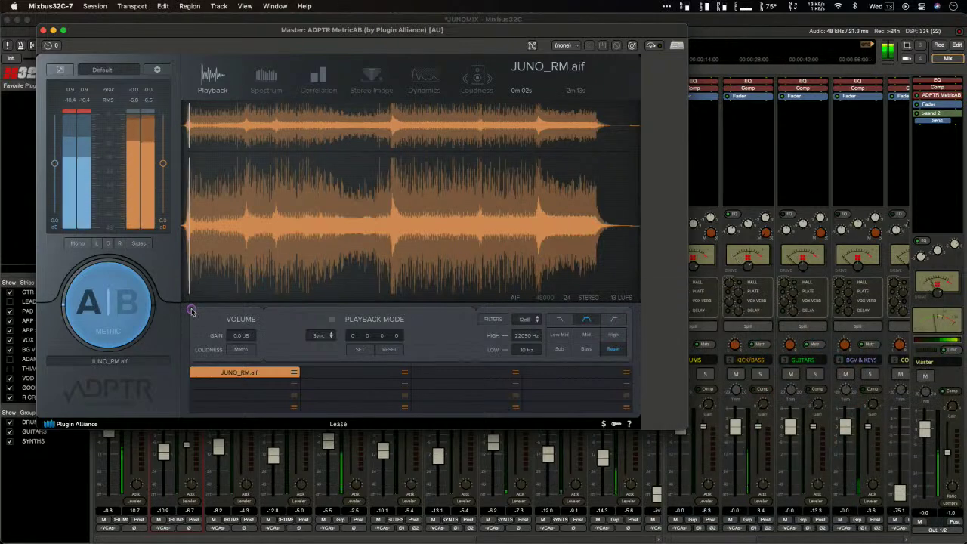
Step: Loudness-match JUNO_RM.aif to the mix in MetricAB and switch repeatedly between mix and reference during playback
click(241, 349)
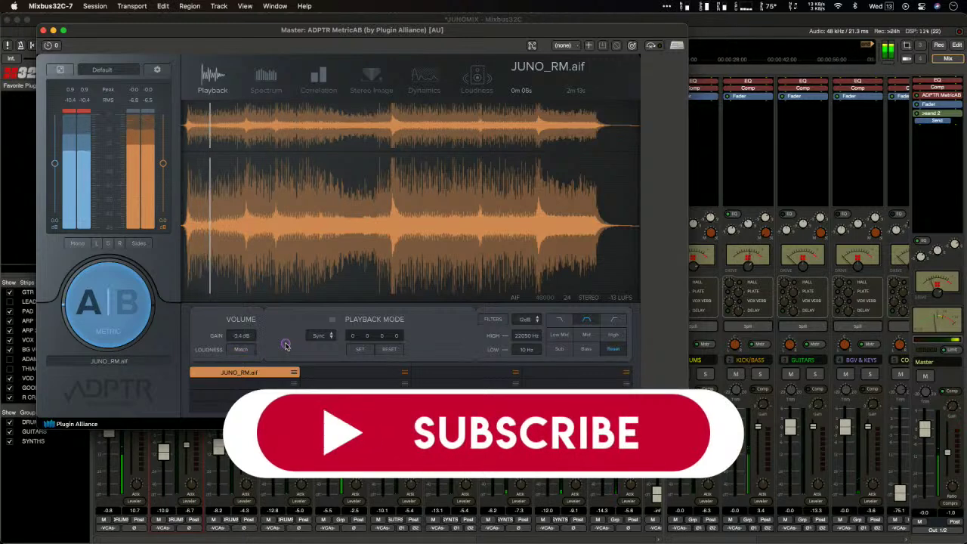
click(126, 305)
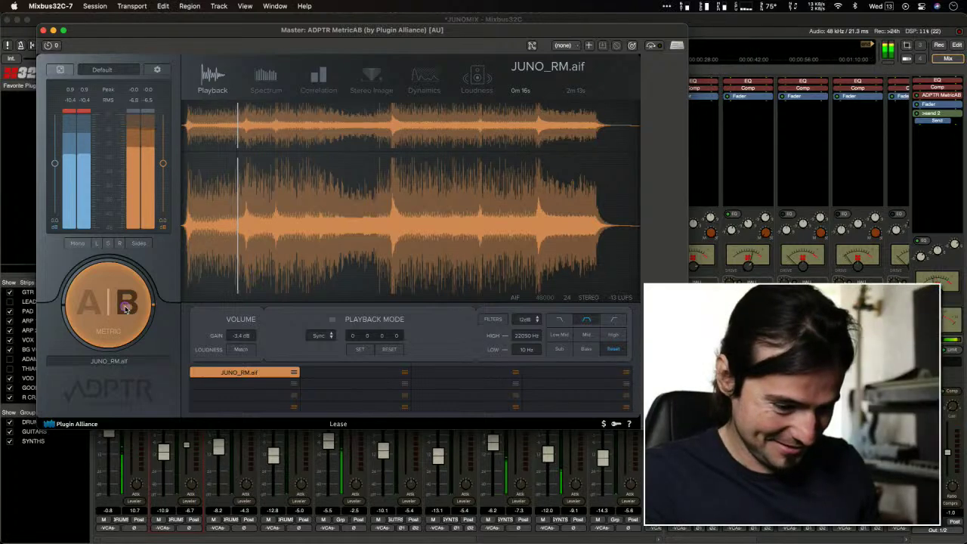
click(126, 306)
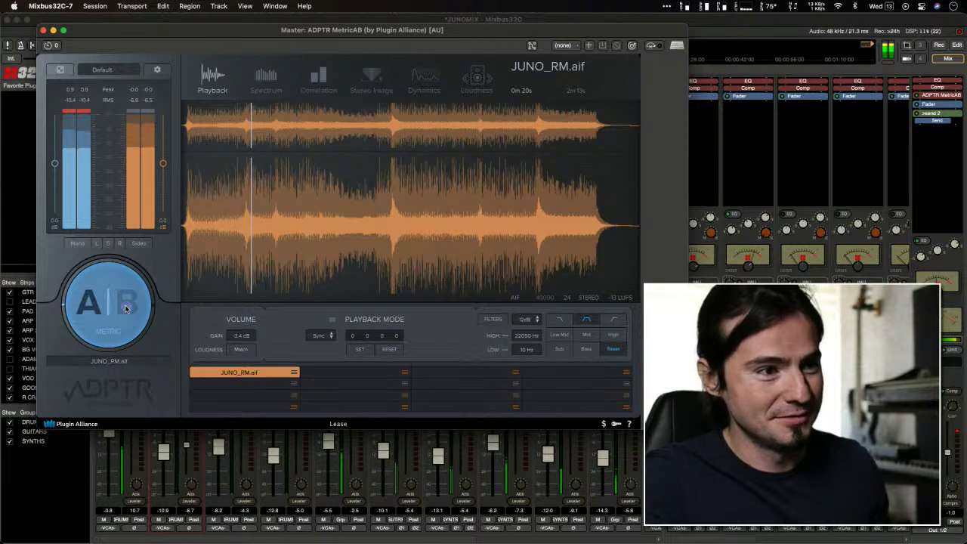
click(127, 306)
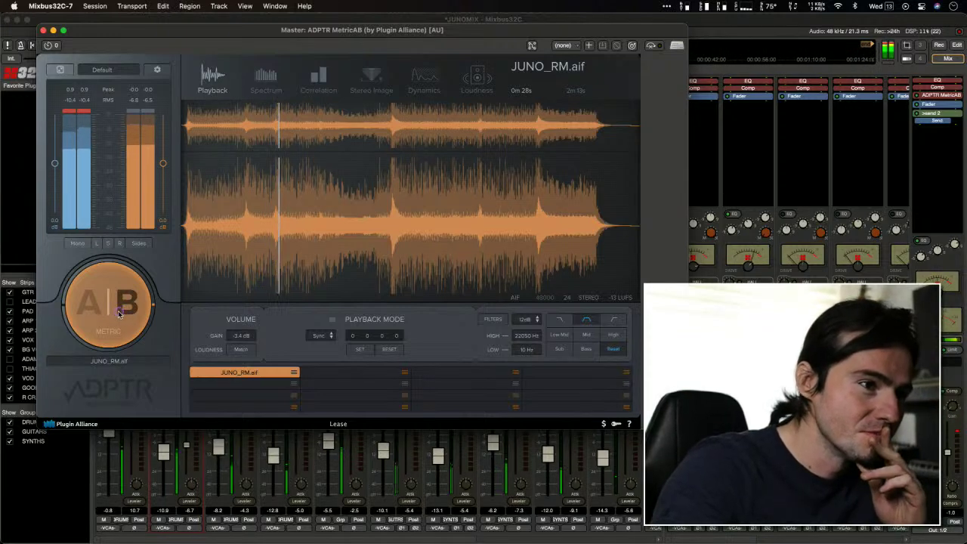
click(126, 308)
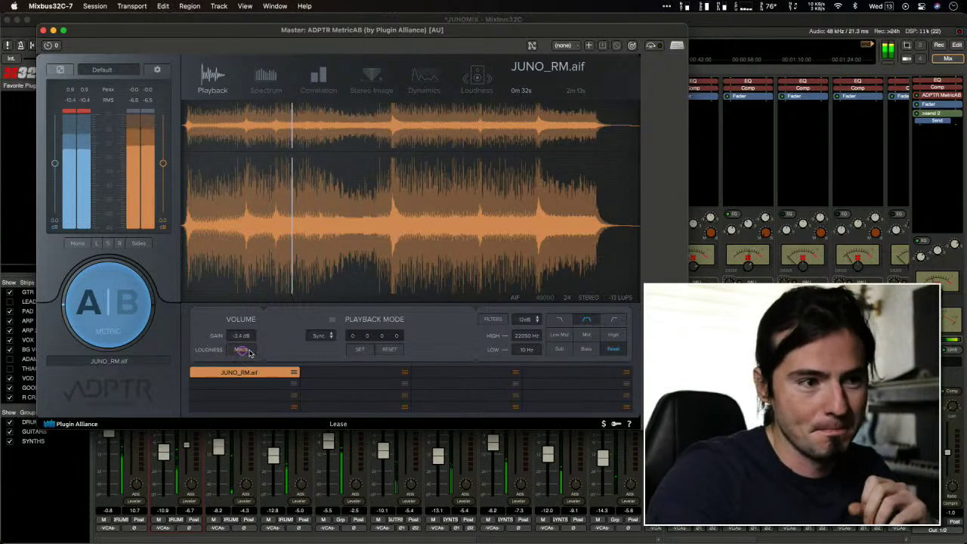
click(128, 304)
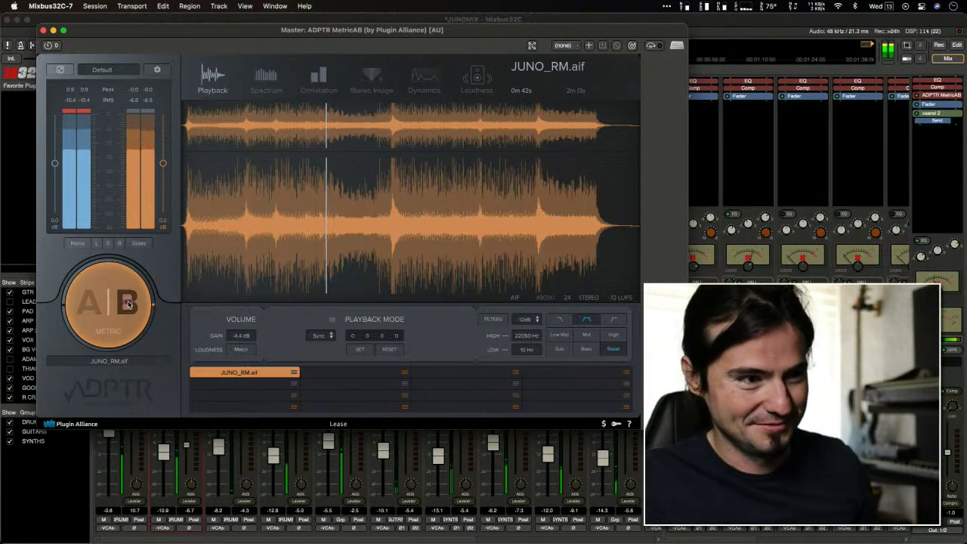
click(128, 304)
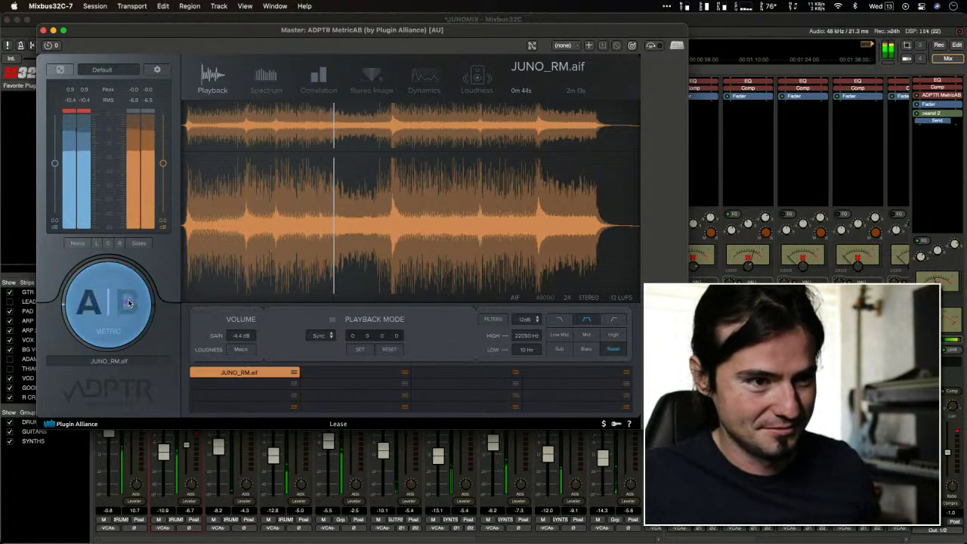
key(space)
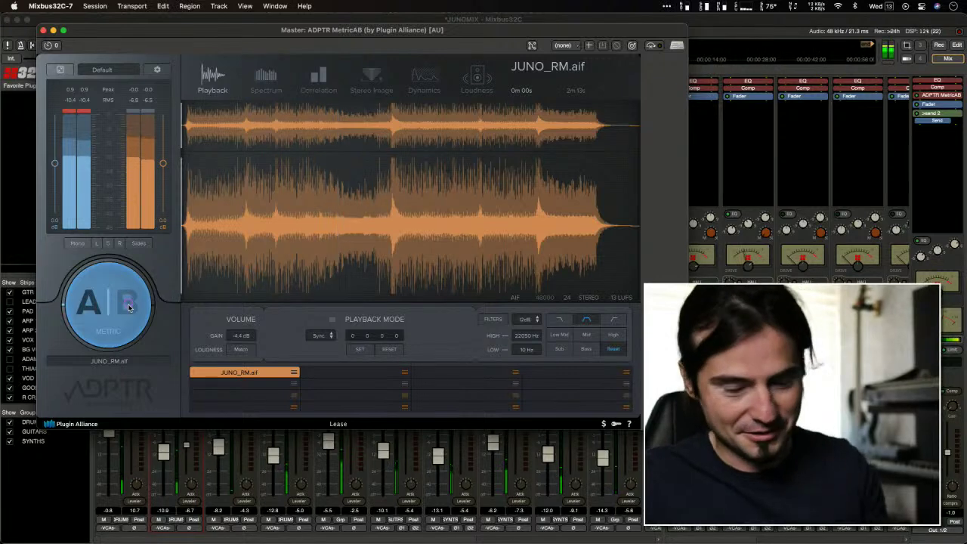
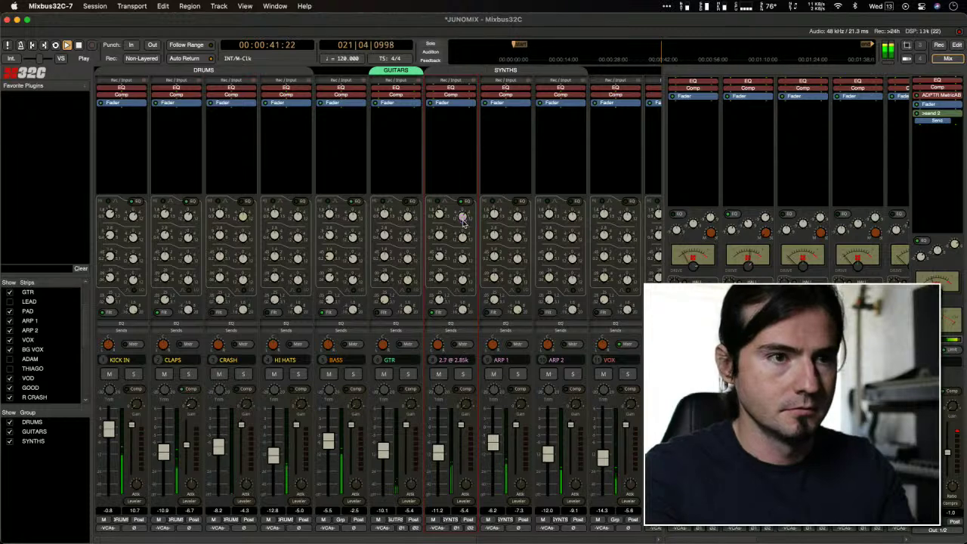
Step: Stop playback, solo PAD and switch its channel dynamics mode to Compressor
key(space)
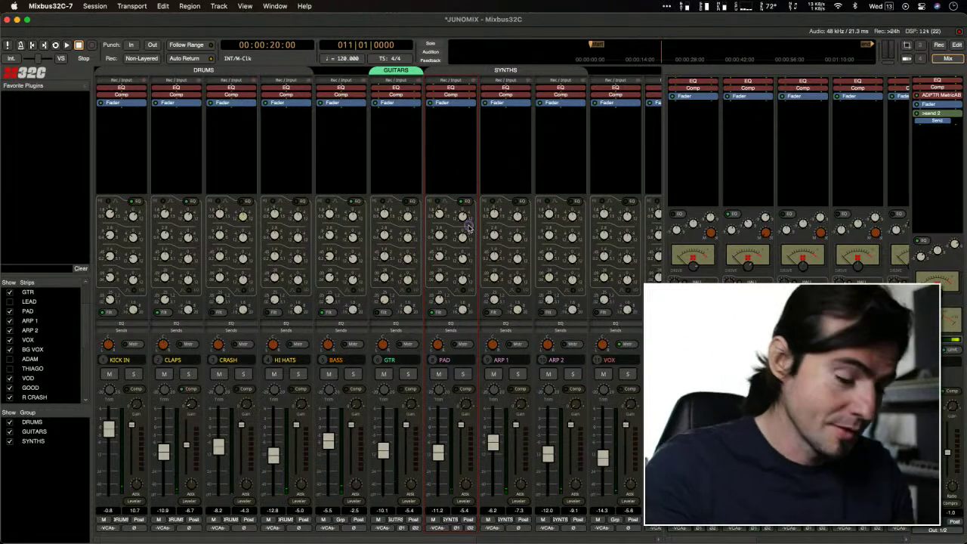
key(ctrl+alt+m)
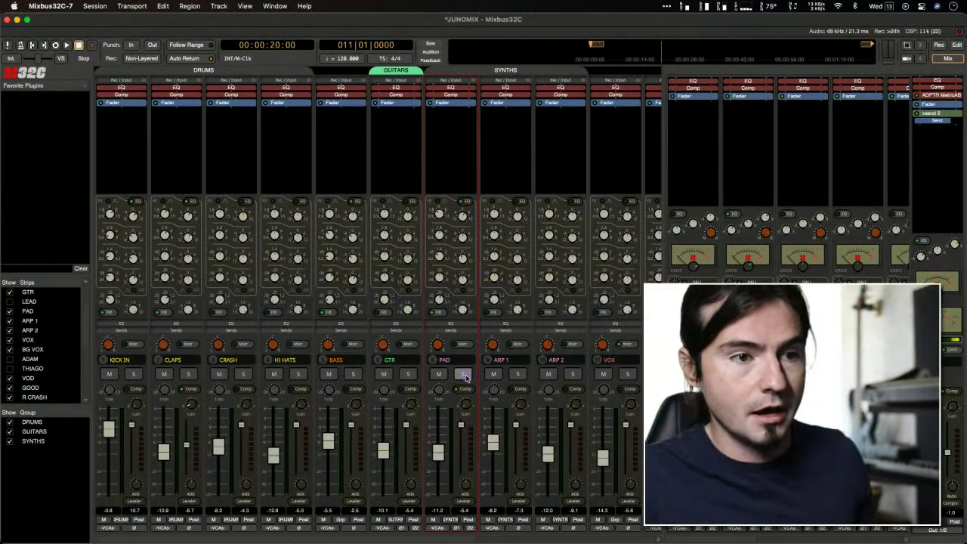
click(463, 374)
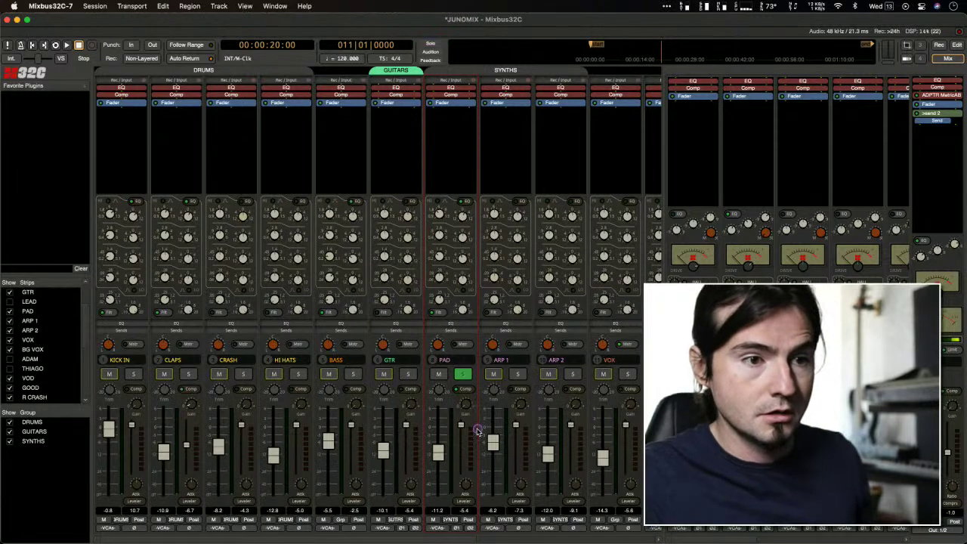
click(470, 502)
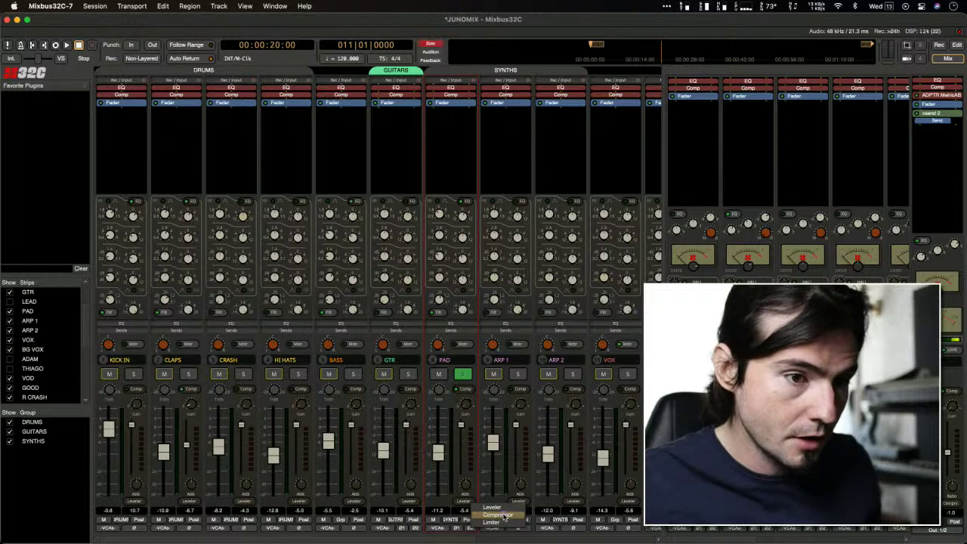
click(503, 515)
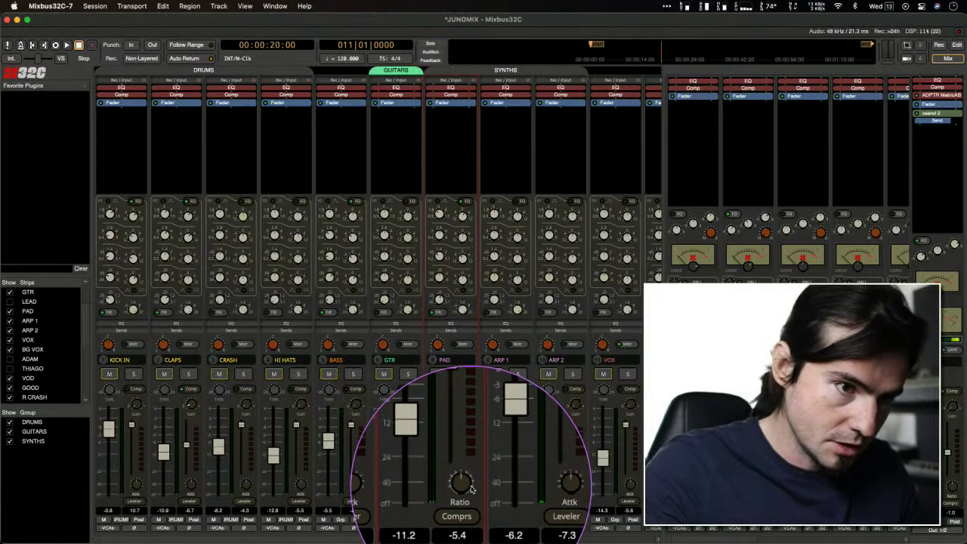
Step: Cycle PAD's dynamics mode through Leveler, Compressor and Limiter, ending on Compressor
click(466, 500)
click(473, 501)
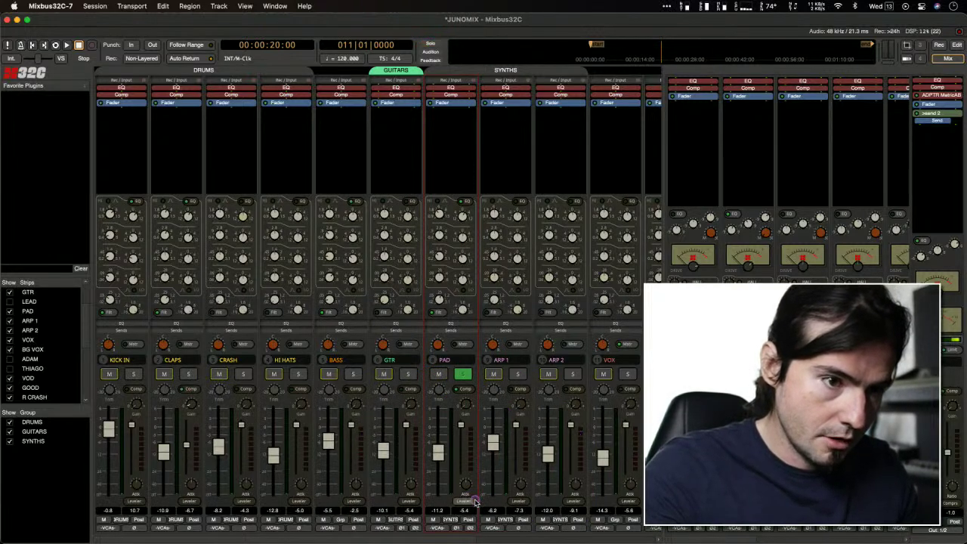
click(463, 374)
click(472, 501)
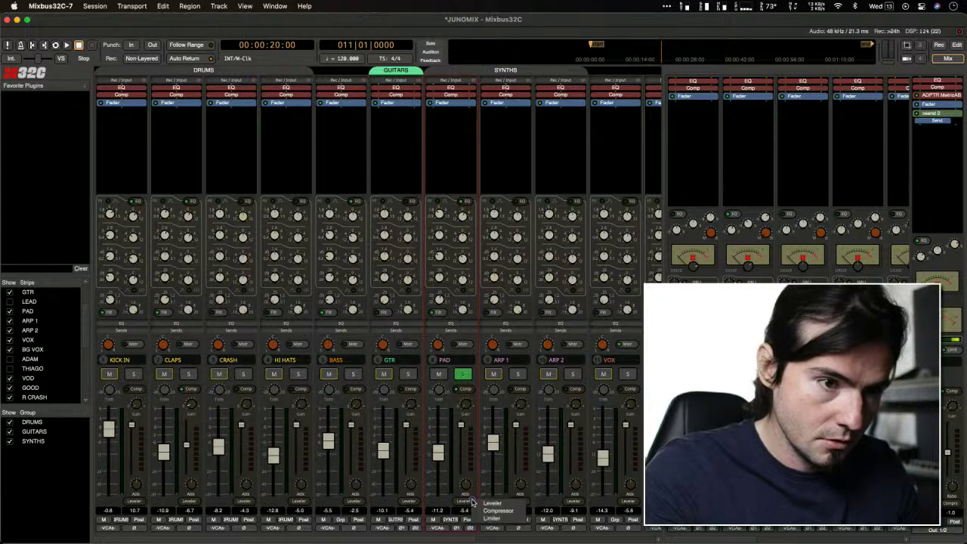
click(494, 511)
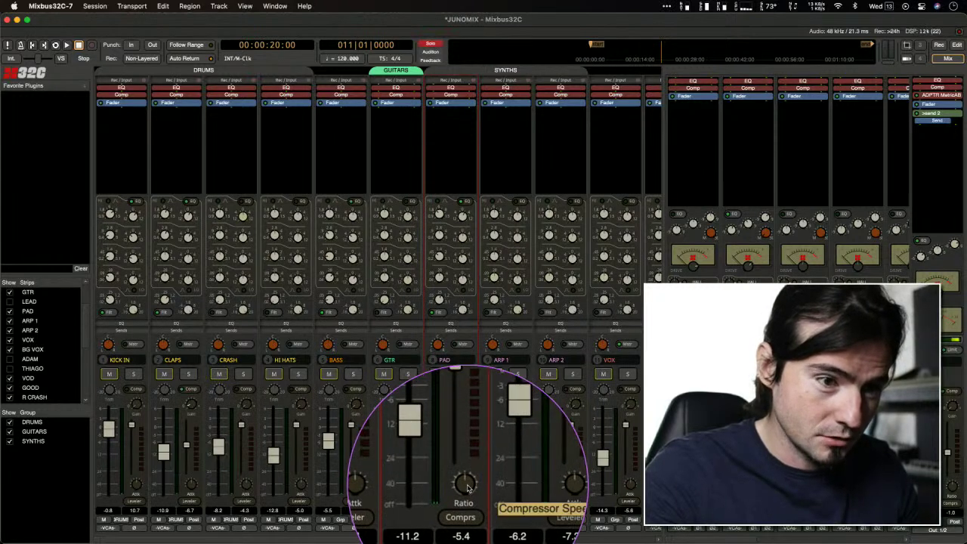
click(469, 500)
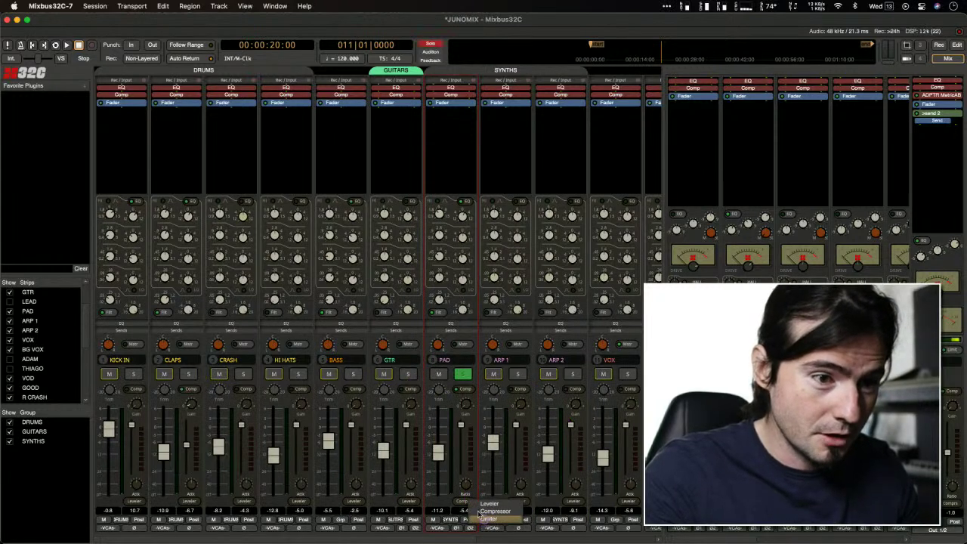
click(483, 519)
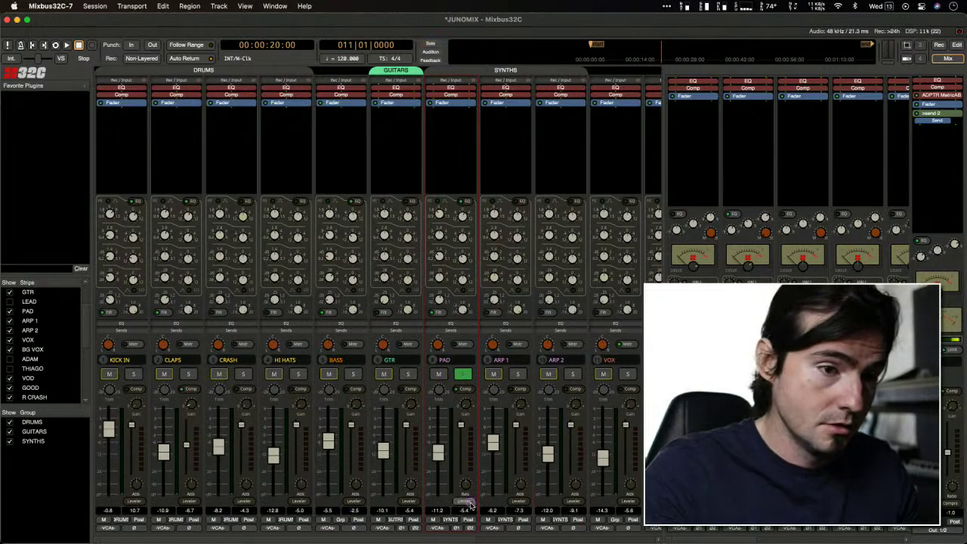
click(470, 503)
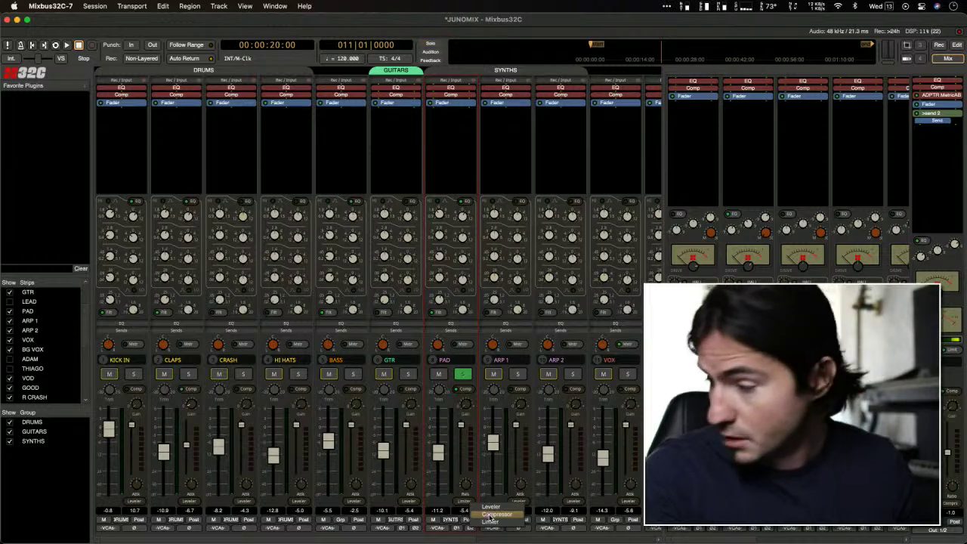
click(490, 514)
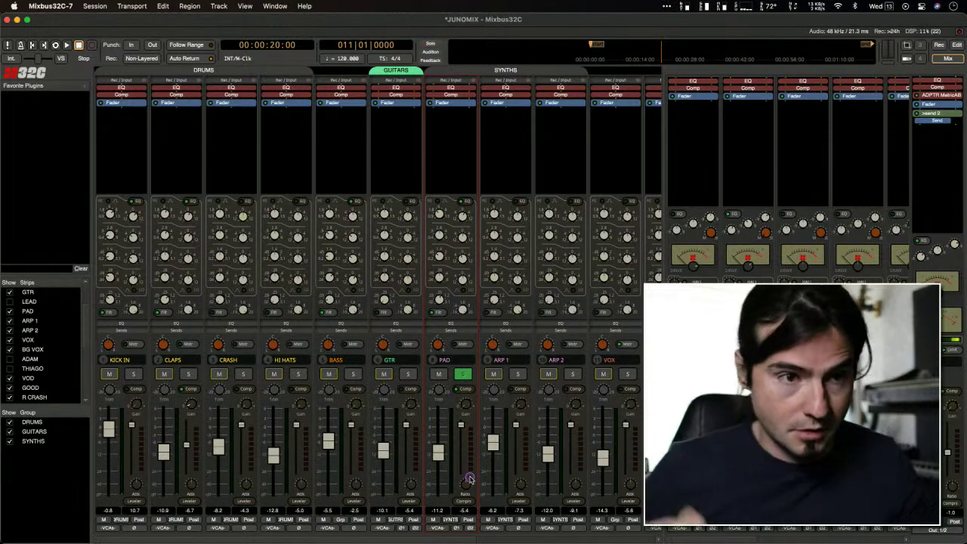
Step: Play the soloed PAD and lower its compressor threshold until gain reduction is applied
key(space)
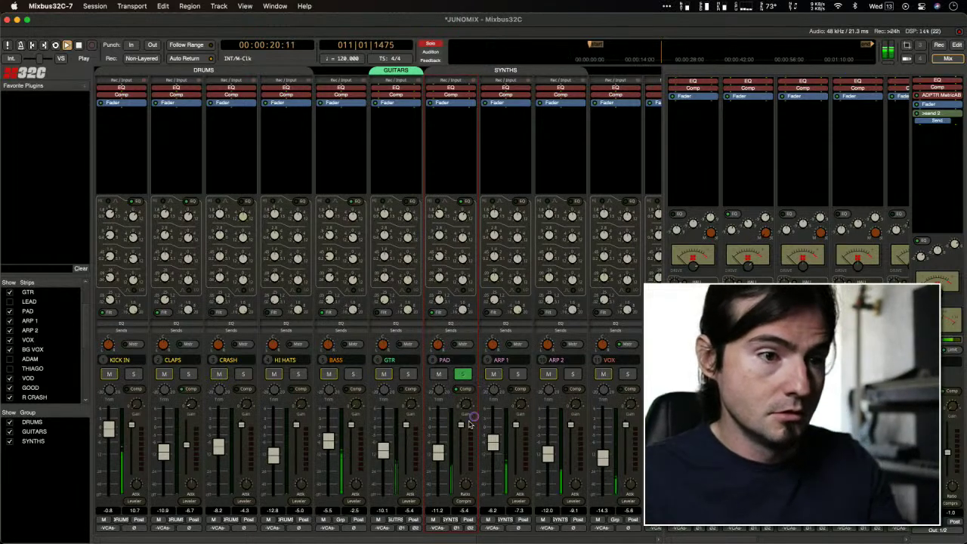
drag(469, 424, 459, 464)
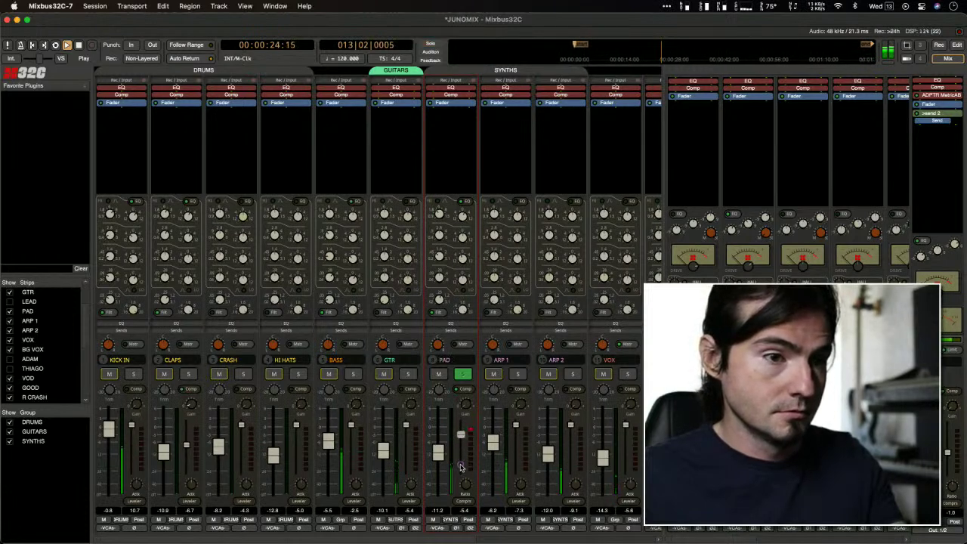
drag(460, 465, 461, 470)
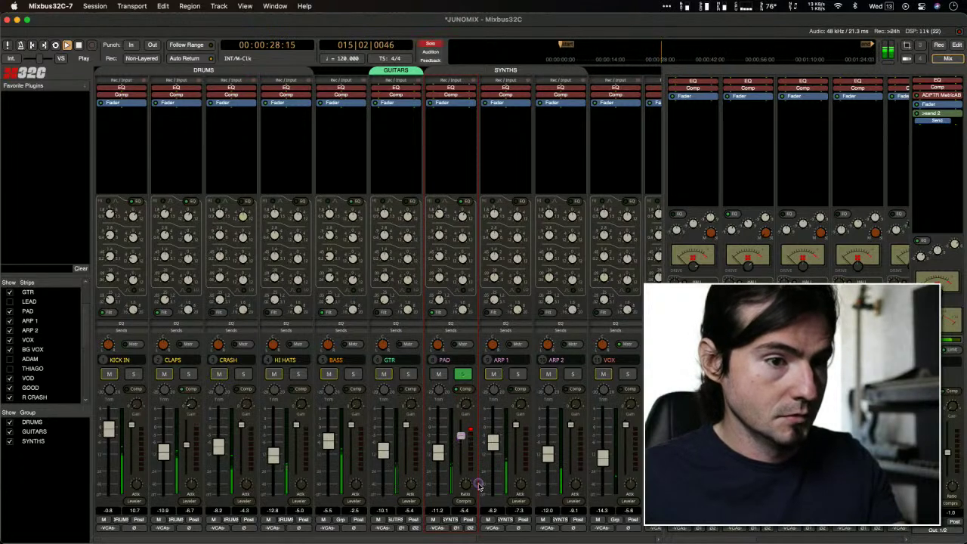
Step: Unsolo PAD and set its fader to -10.8 dB while listening to the full mix
click(465, 373)
key(space)
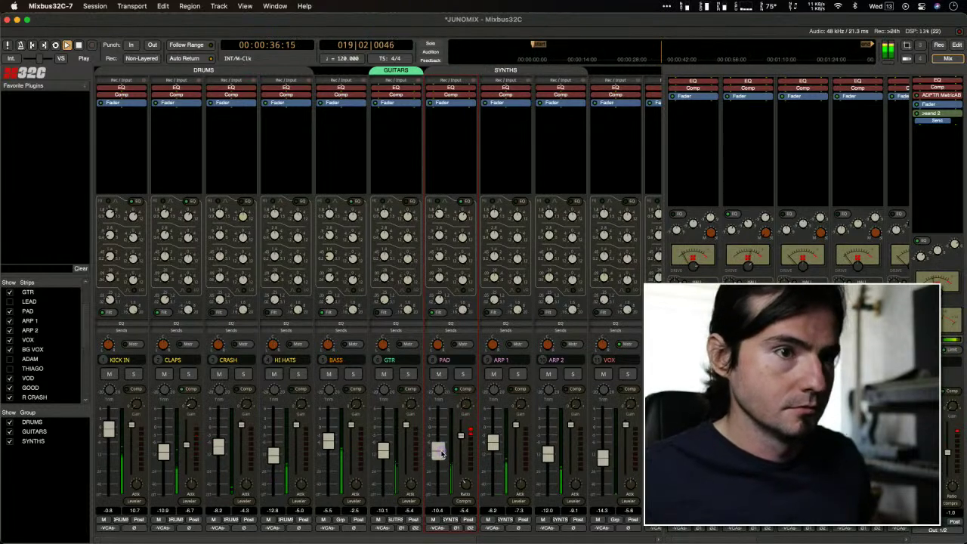
key(space)
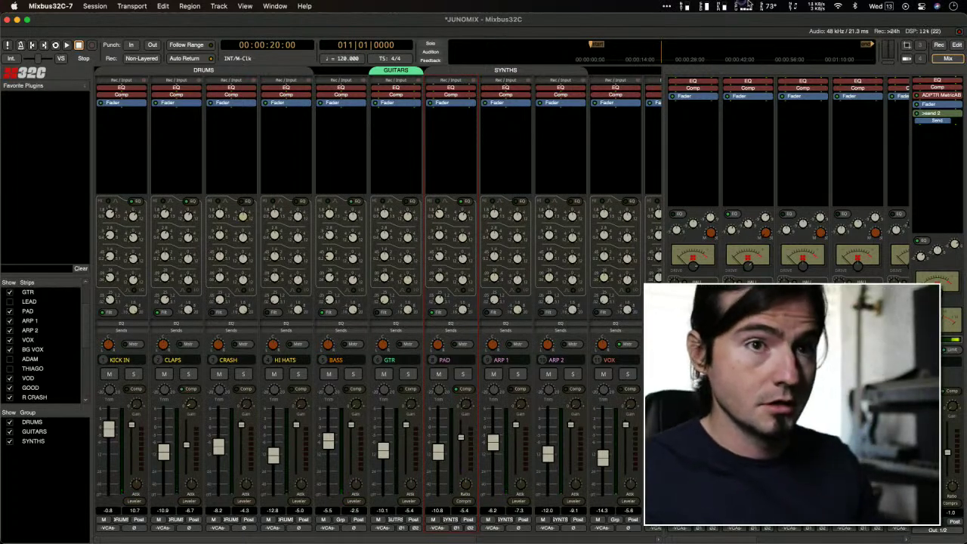
key(space)
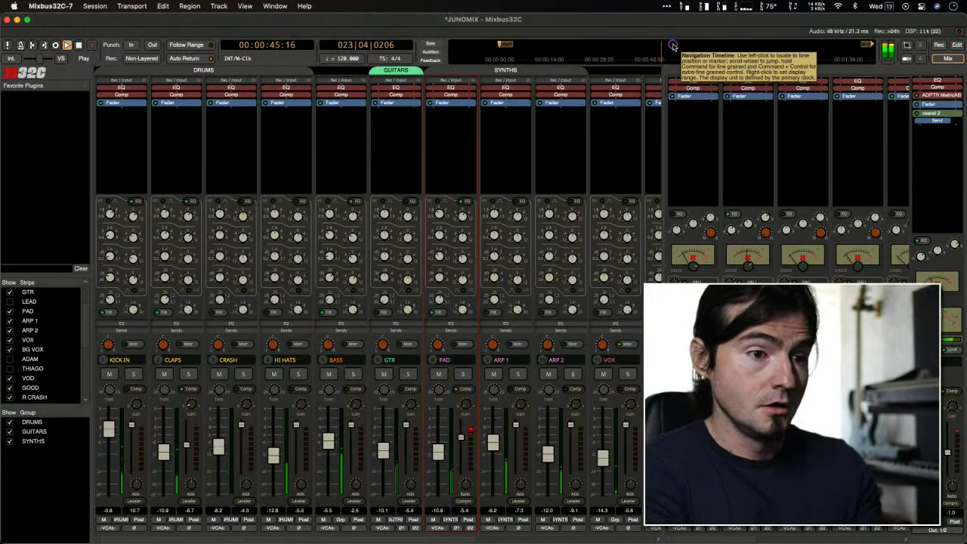
key(space)
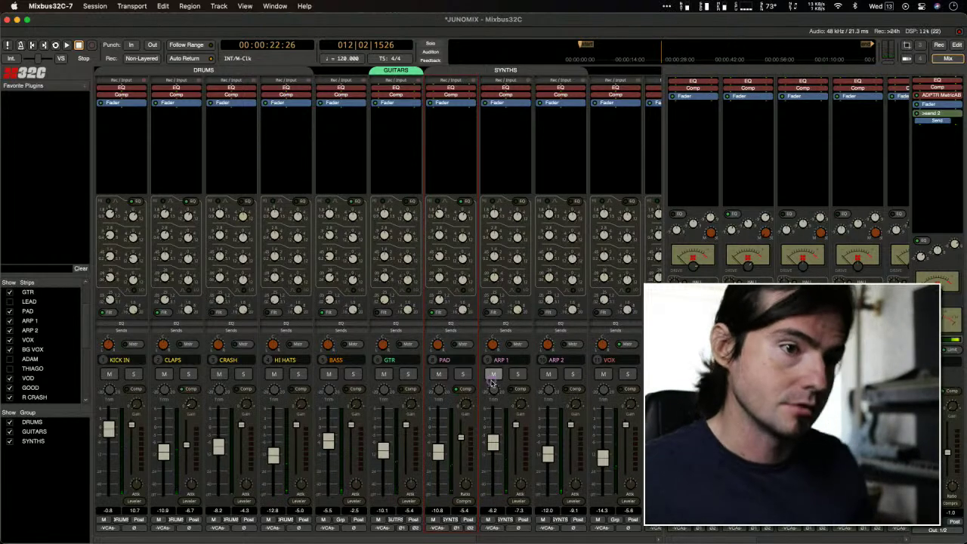
Step: Solo PAD during playback and sweep its EQ mid bands, setting a 2.7 dB cut at 1.11 kHz
click(462, 374)
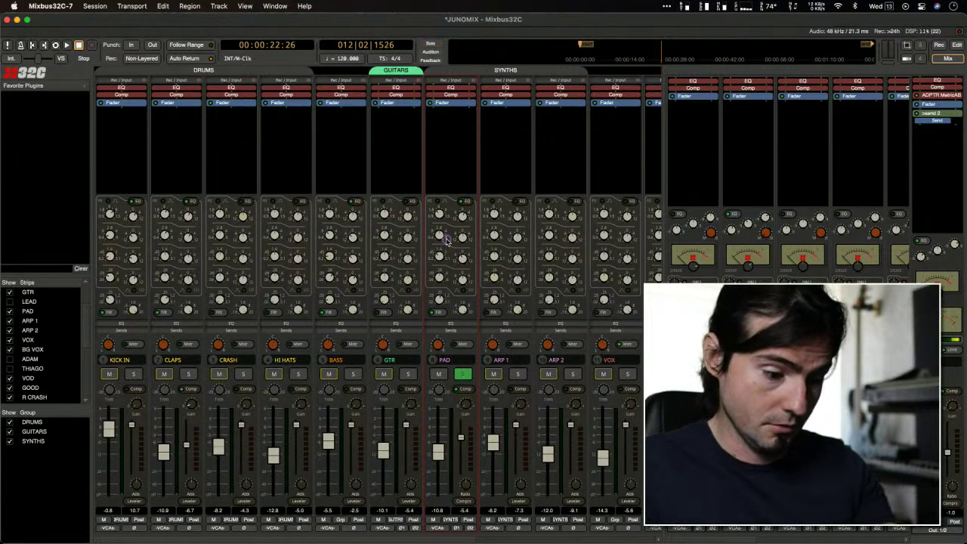
key(space)
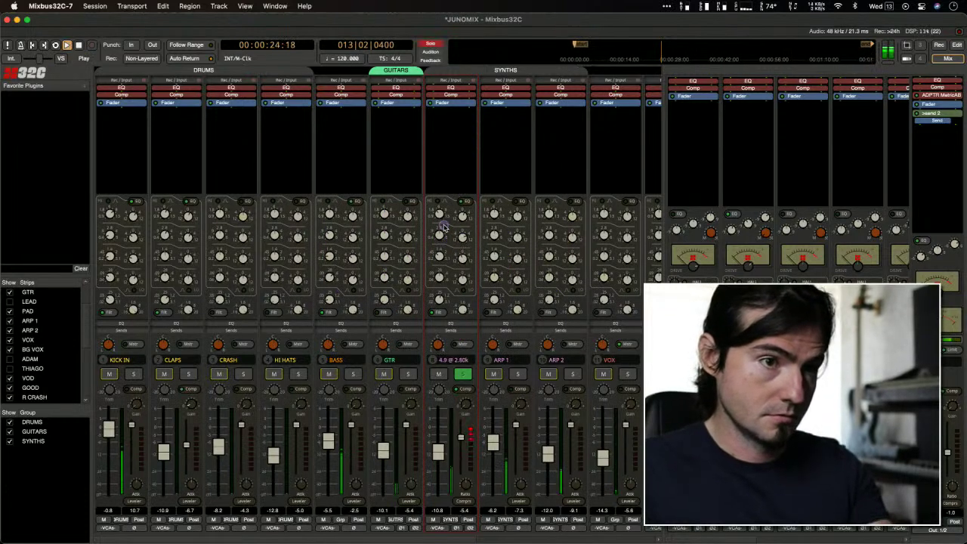
drag(444, 226, 445, 272)
drag(462, 238, 463, 217)
drag(440, 234, 461, 240)
key(space)
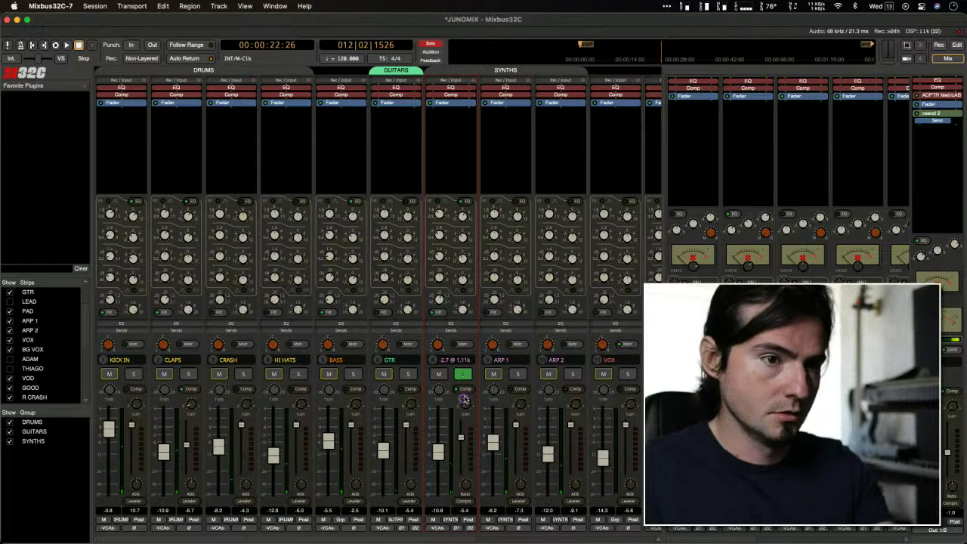
Step: Unsolo PAD, raise its fader to -8.7 dB in the full mix and mute GTR
click(462, 374)
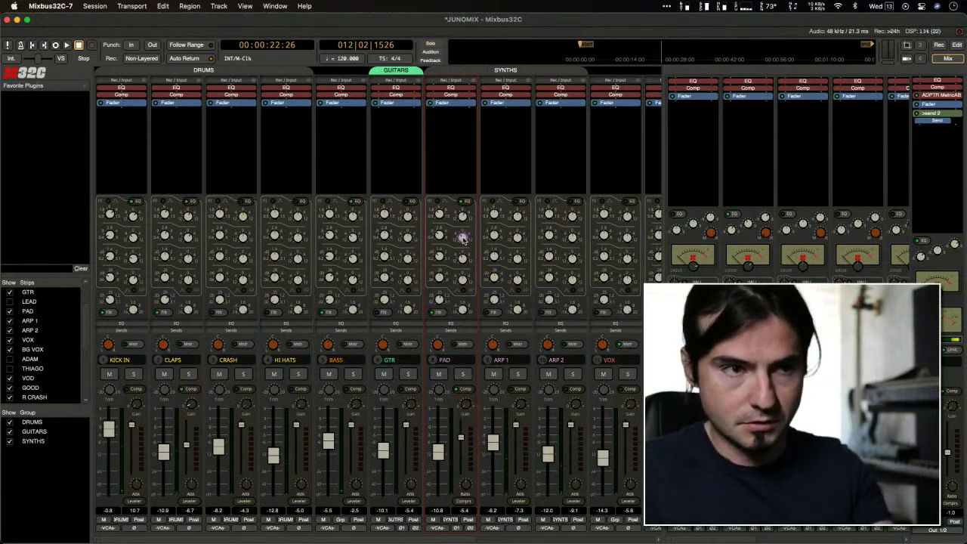
key(space)
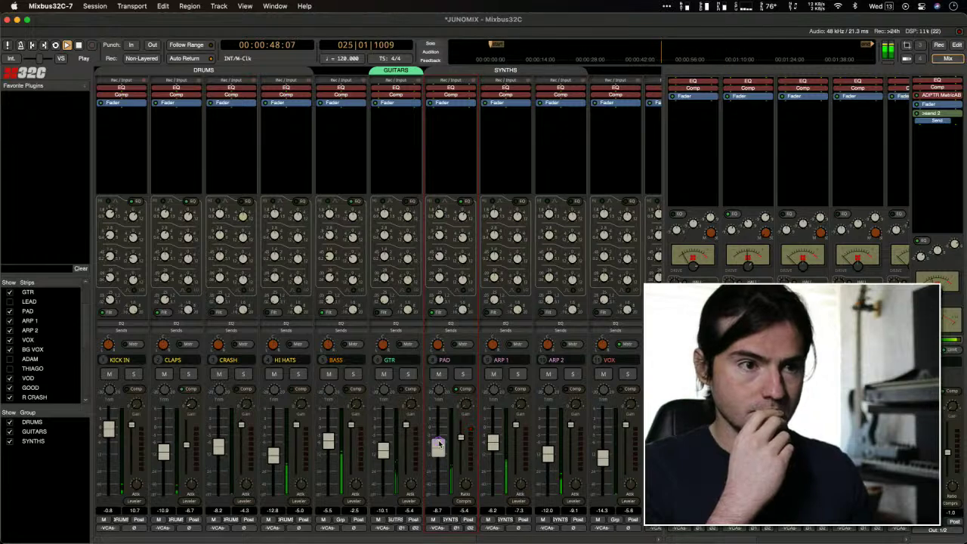
click(383, 374)
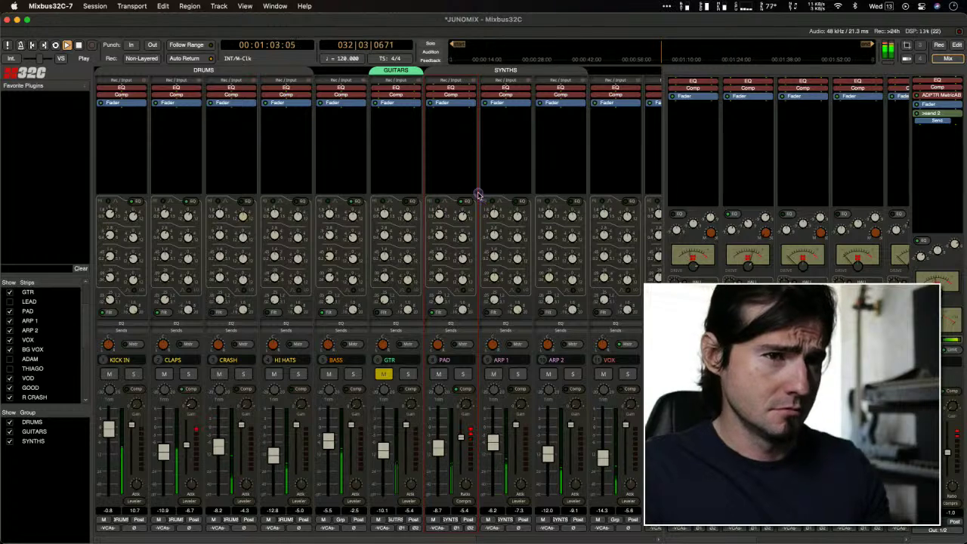
key(space)
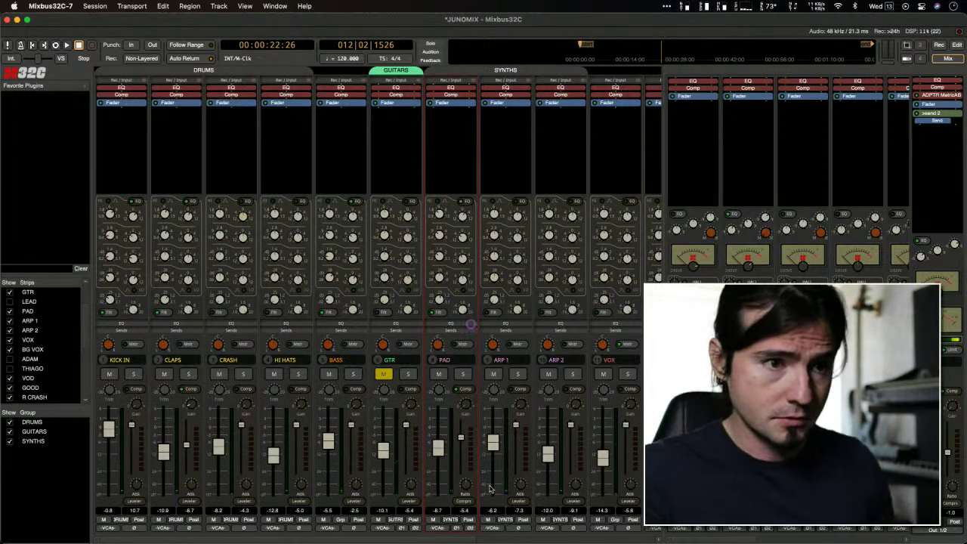
Step: Solo PAD to listen to it on its own, unsolo it and stop playback
click(463, 375)
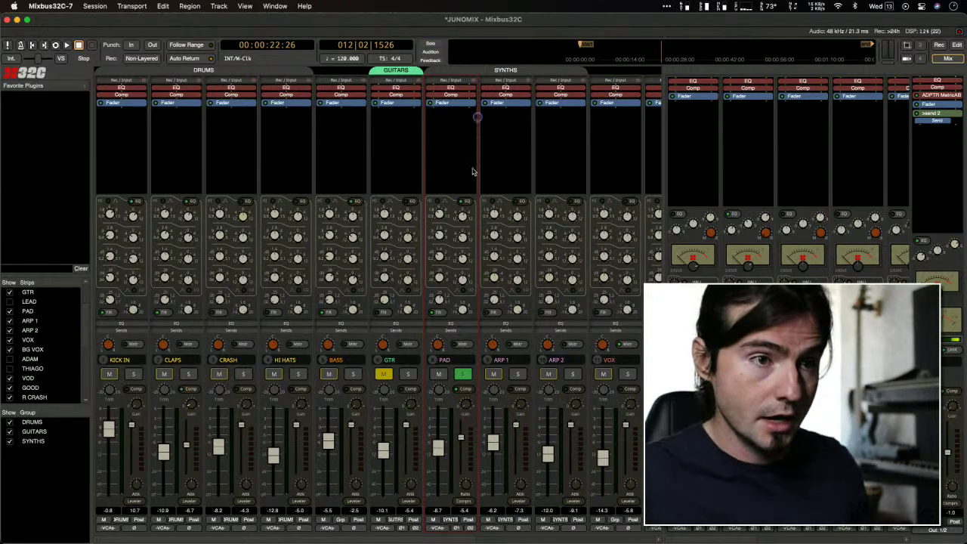
key(space)
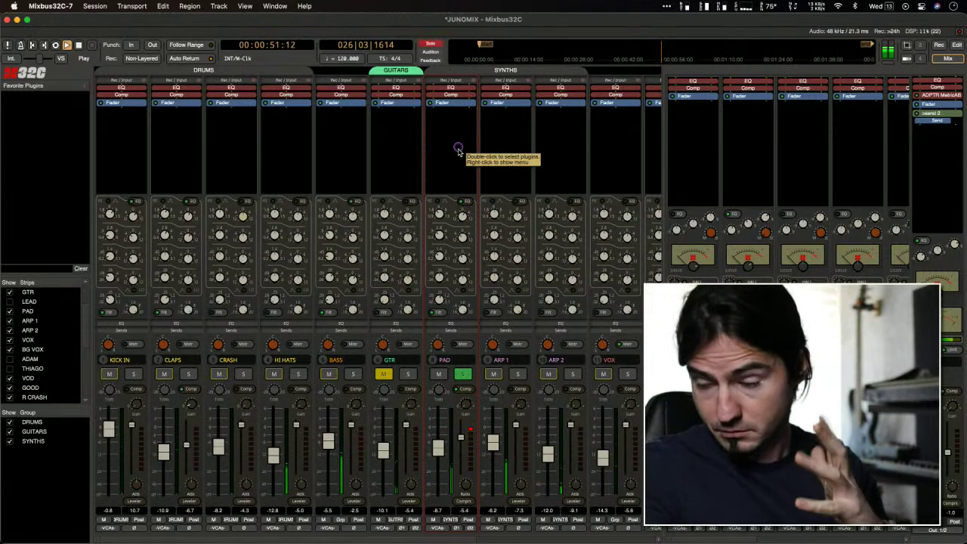
click(465, 374)
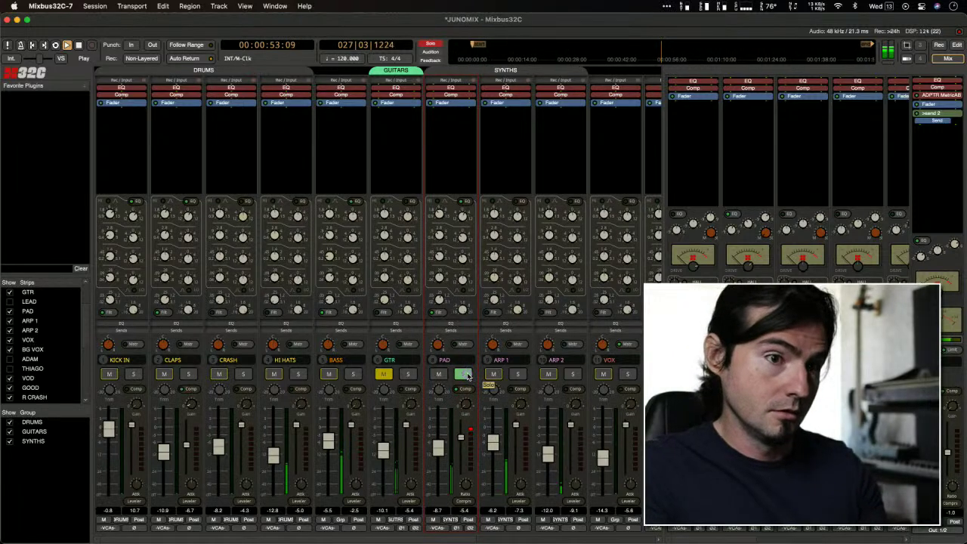
key(space)
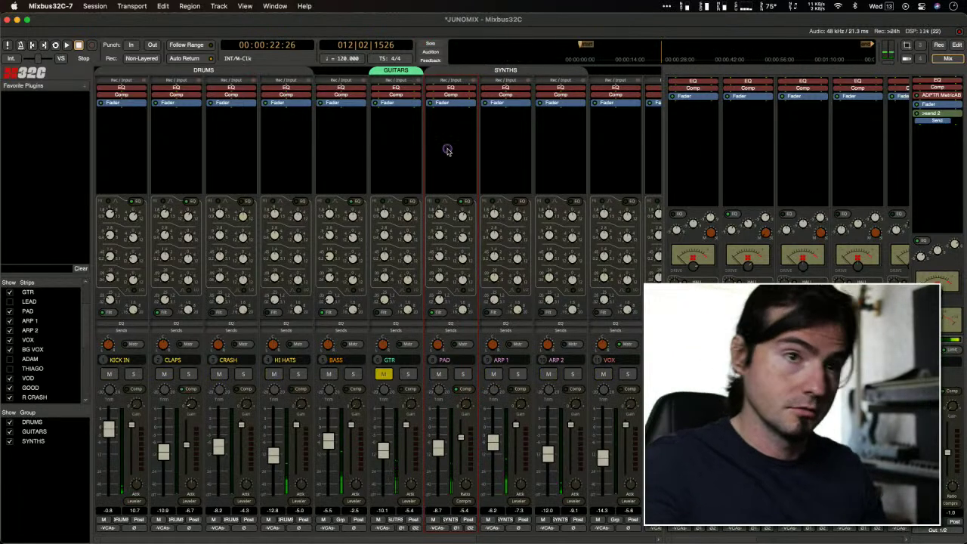